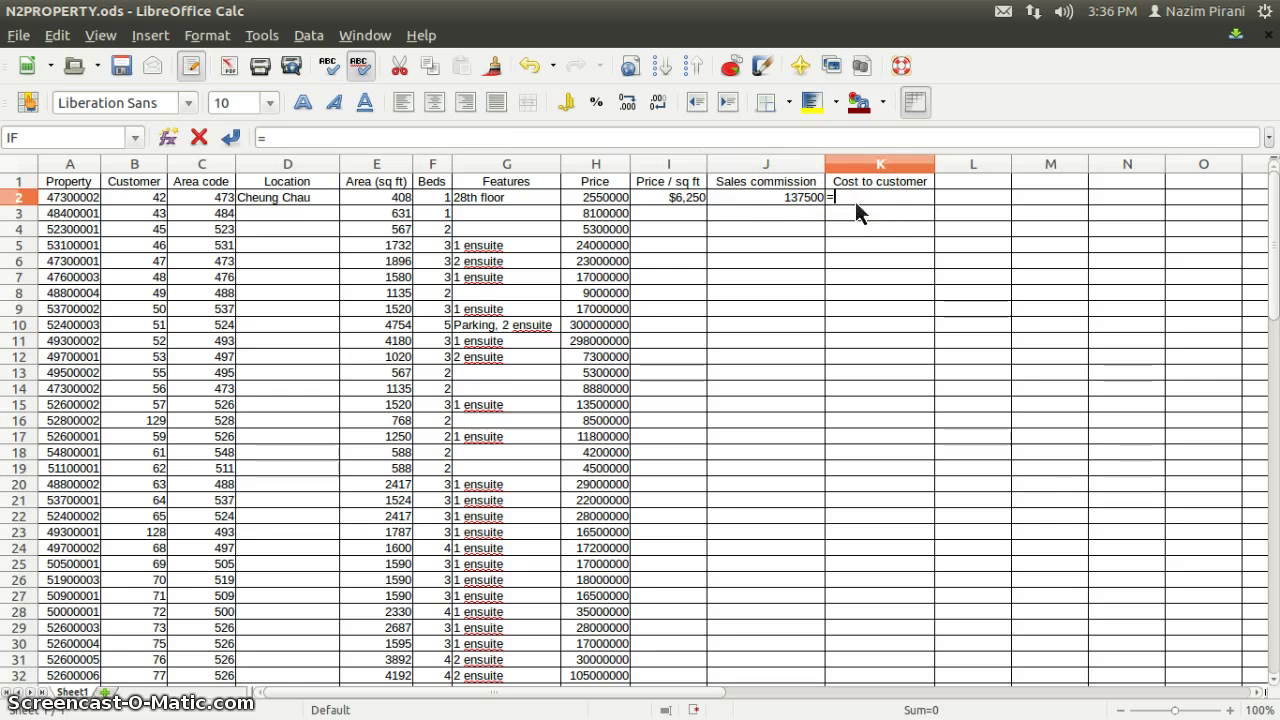
Complete the Cost to customer formula in K2 as =J2+H2, adding the sales commission to the price
left_click(780, 196)
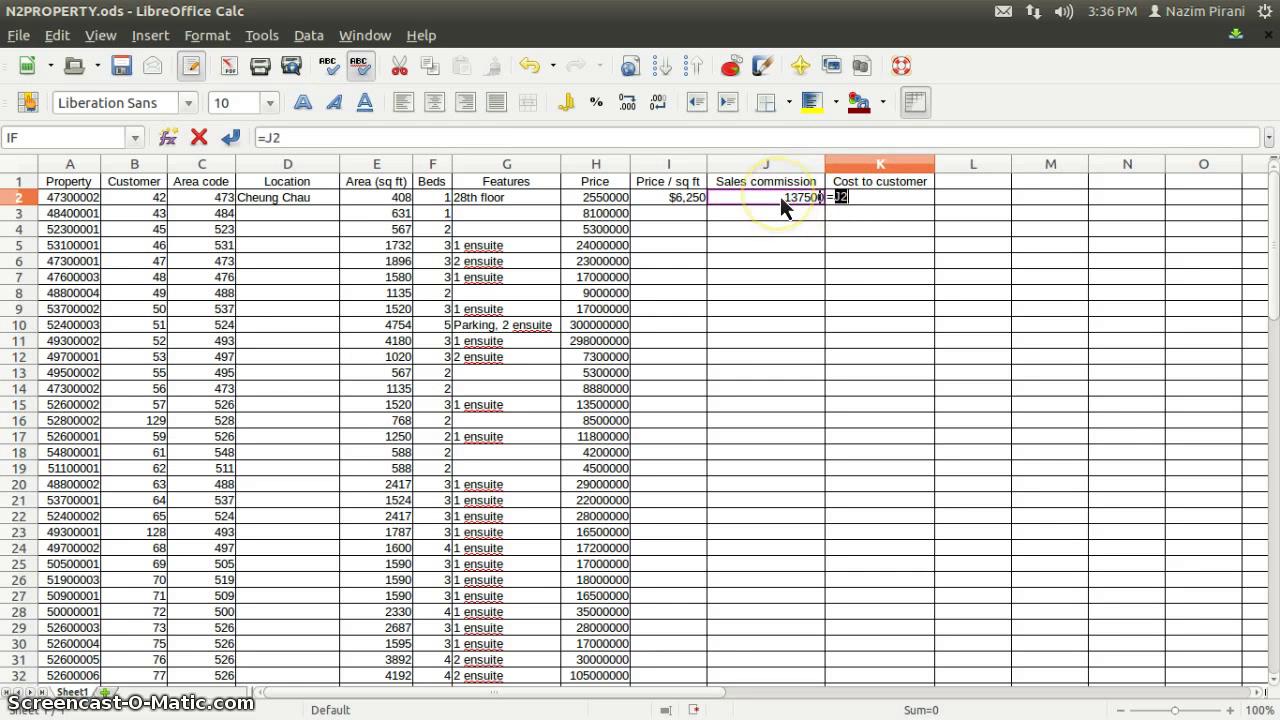
type("+")
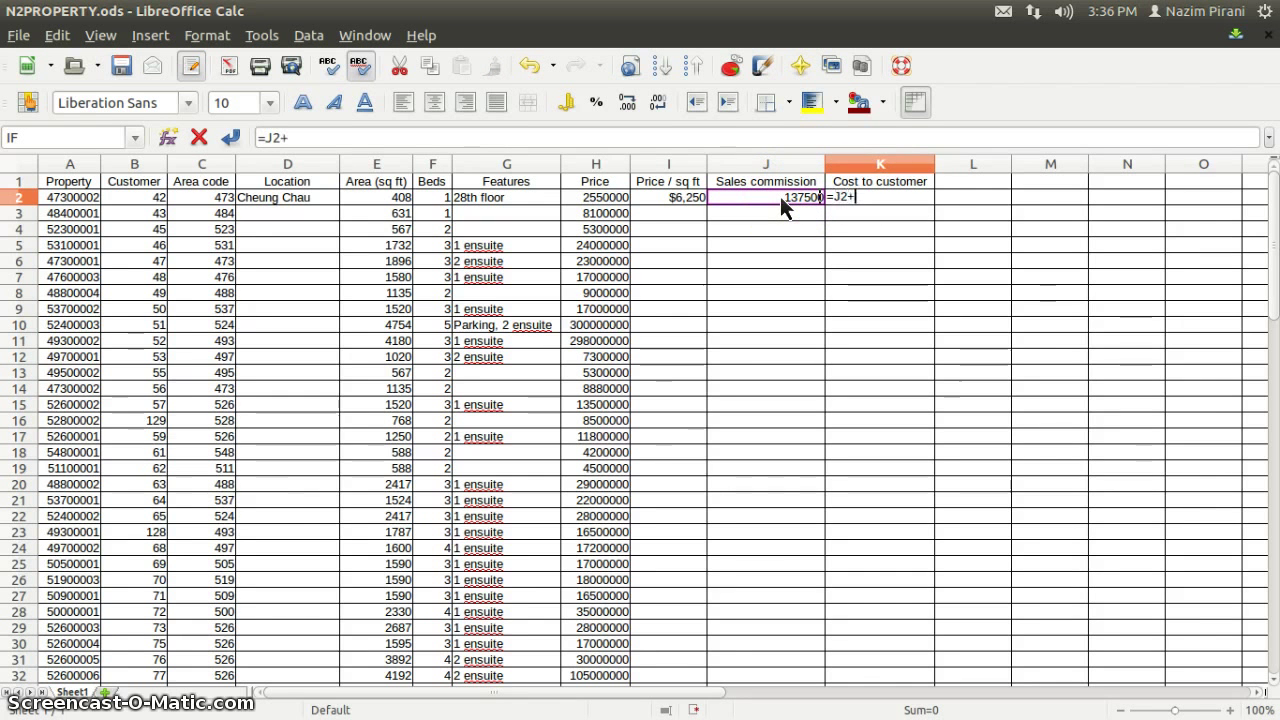
left_click(604, 204)
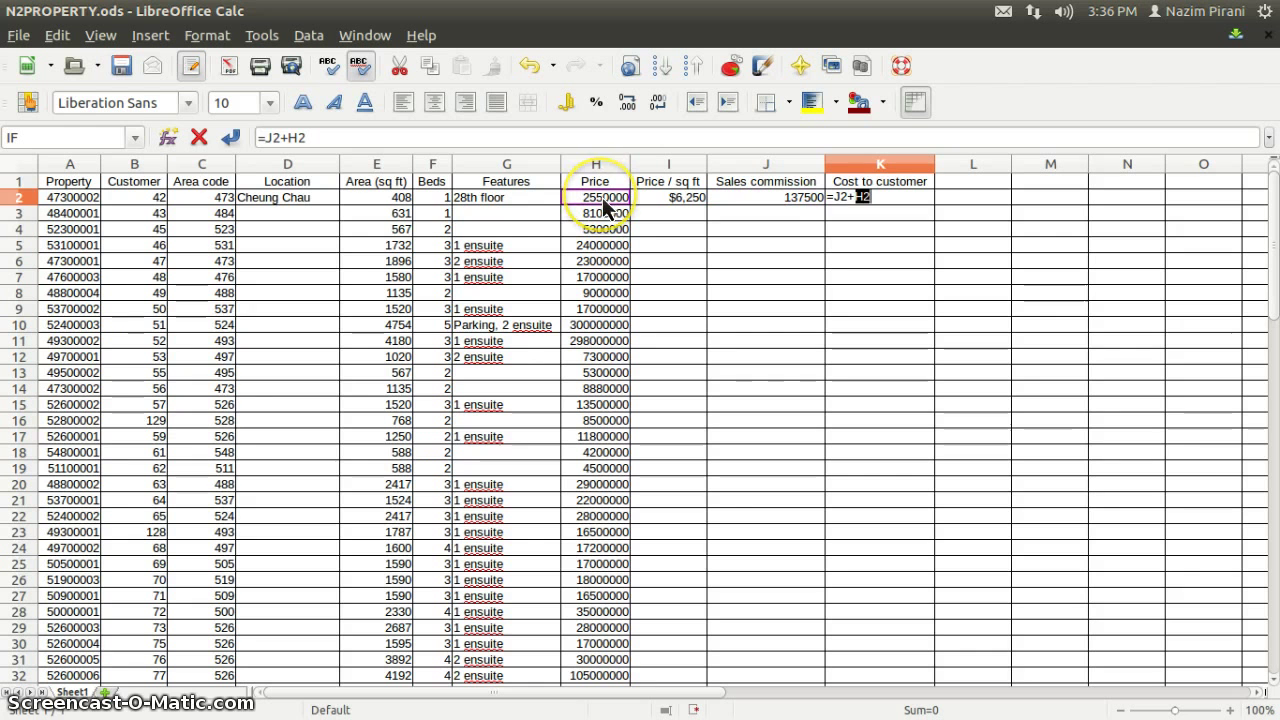
key("Return")
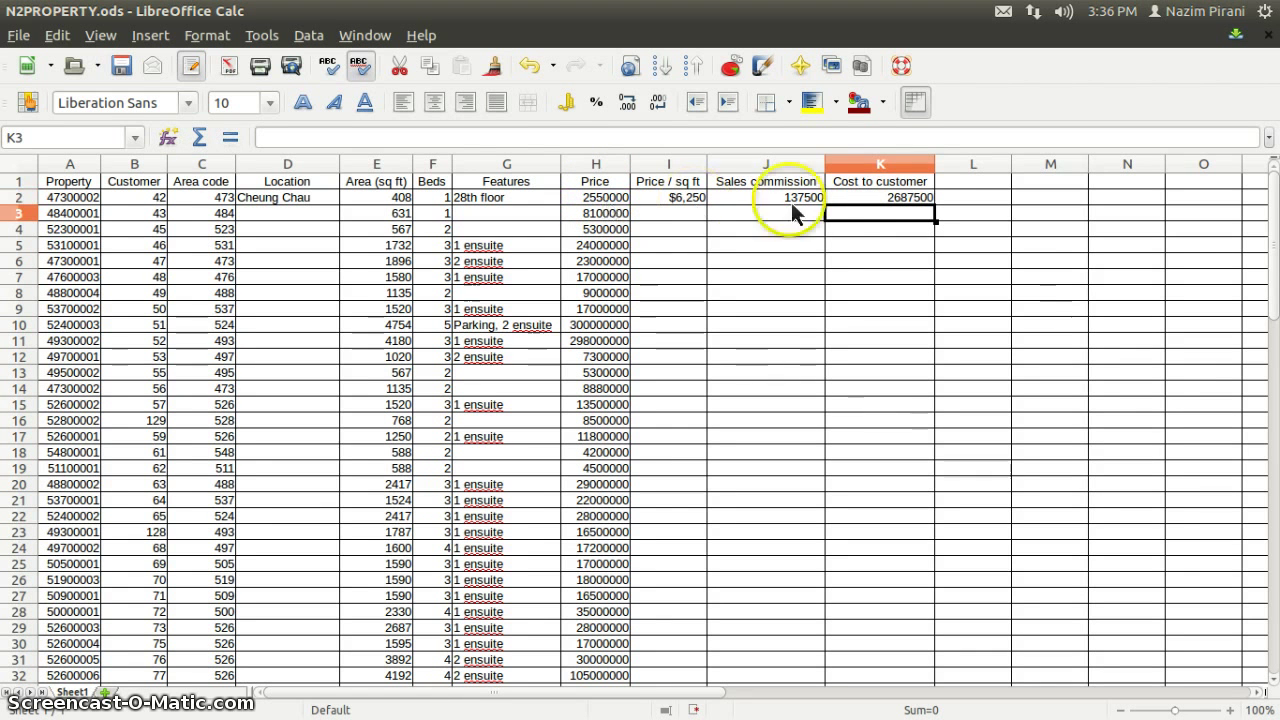
left_click(848, 200)
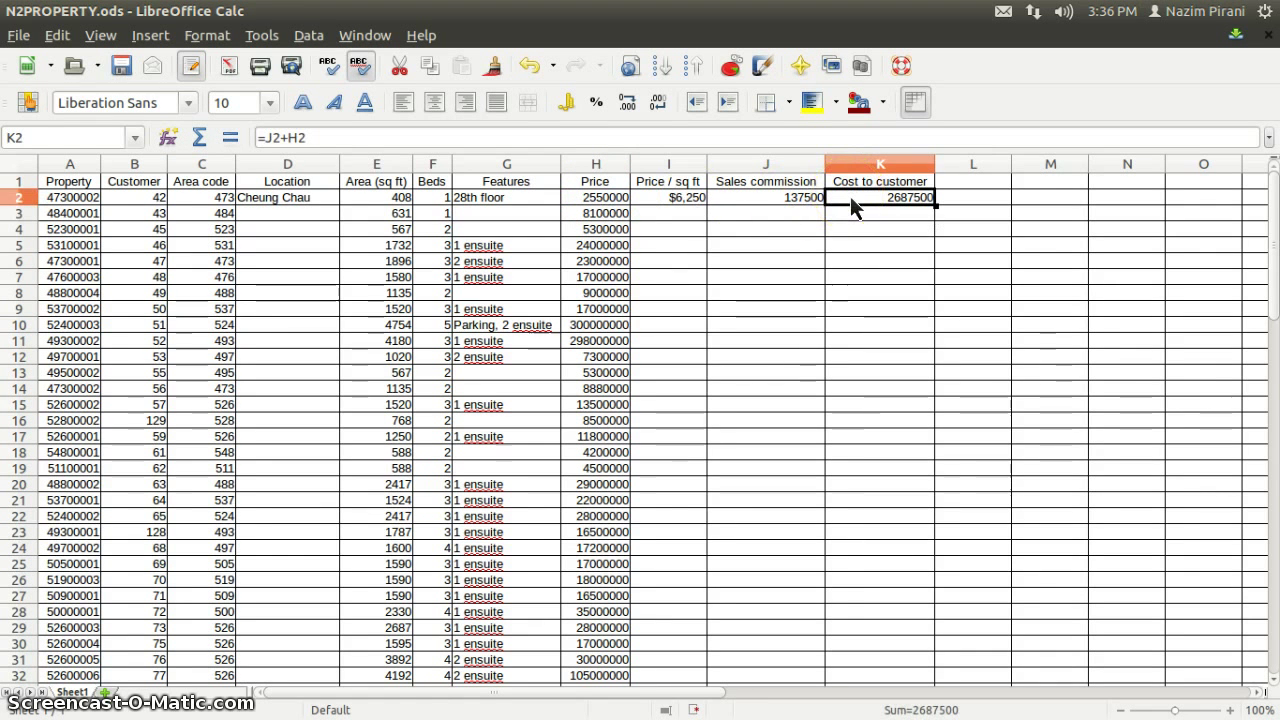
Read task 14 in the exam paper PDF, then return to the spreadsheet and review the formulas in D2, I2, J2 and K2
left_click(28, 392)
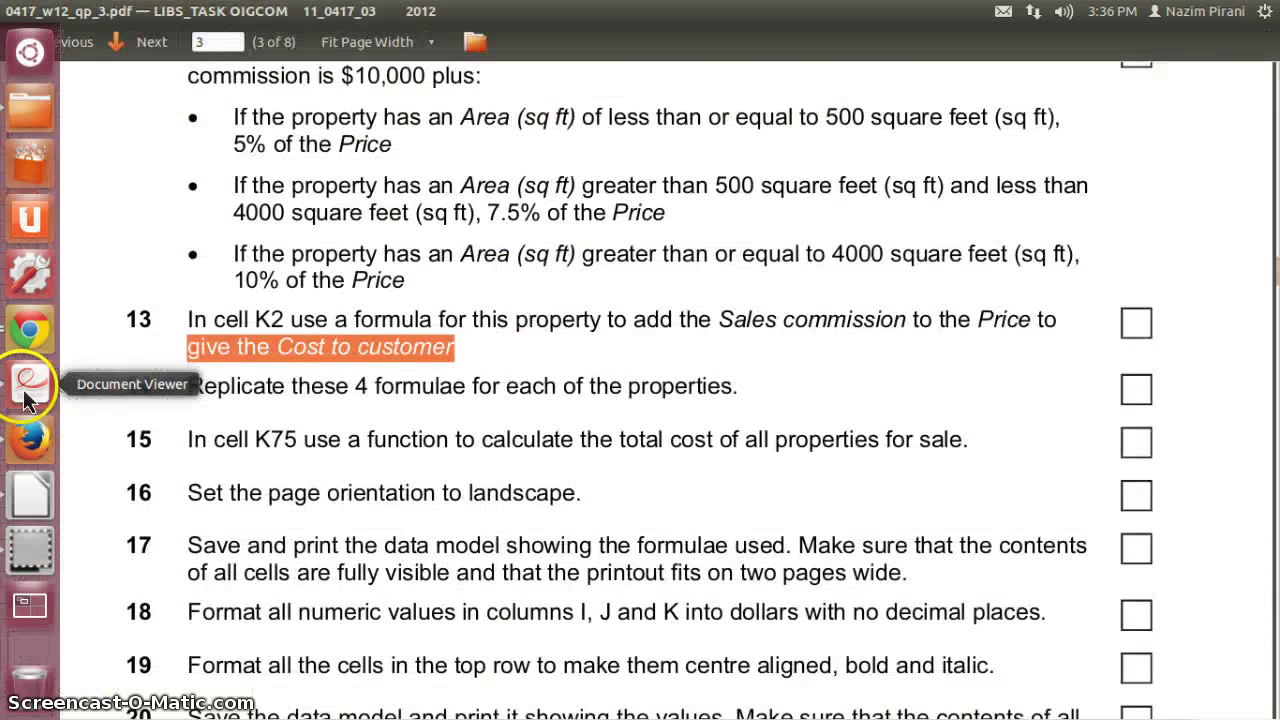
scroll(426, 281, "down", 3)
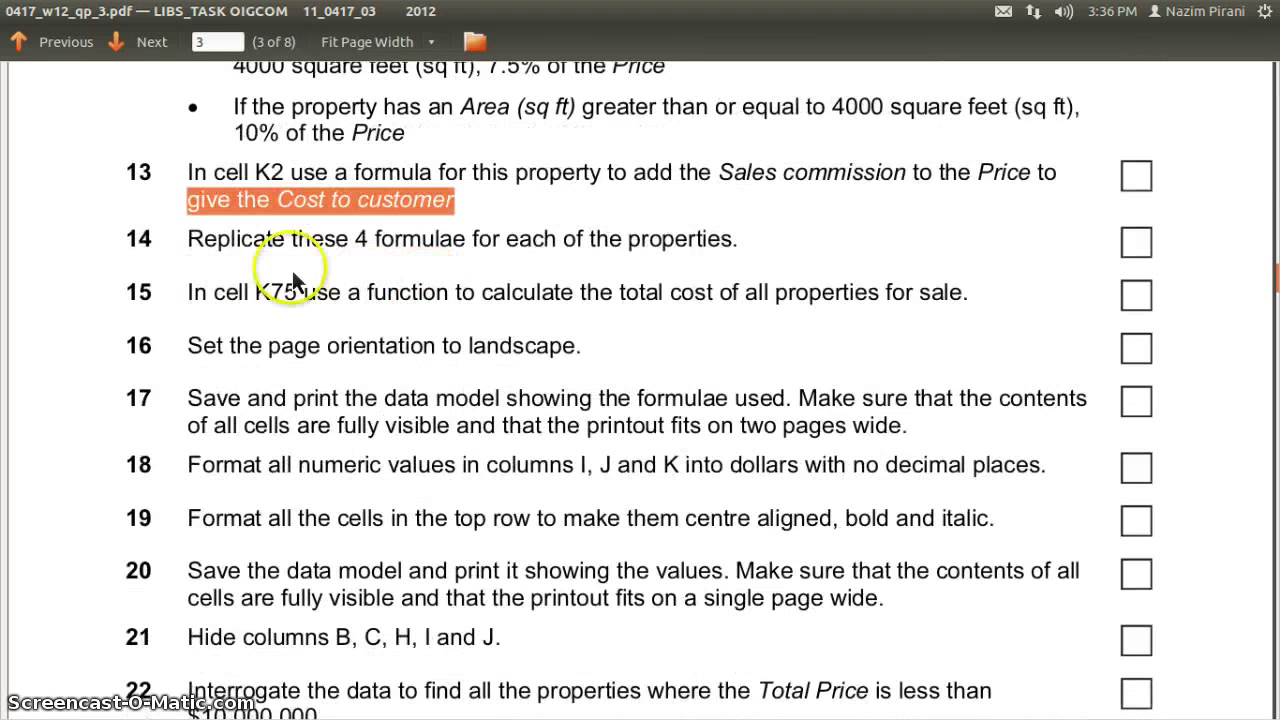
left_click(230, 252)
left_click_drag(189, 250, 744, 241)
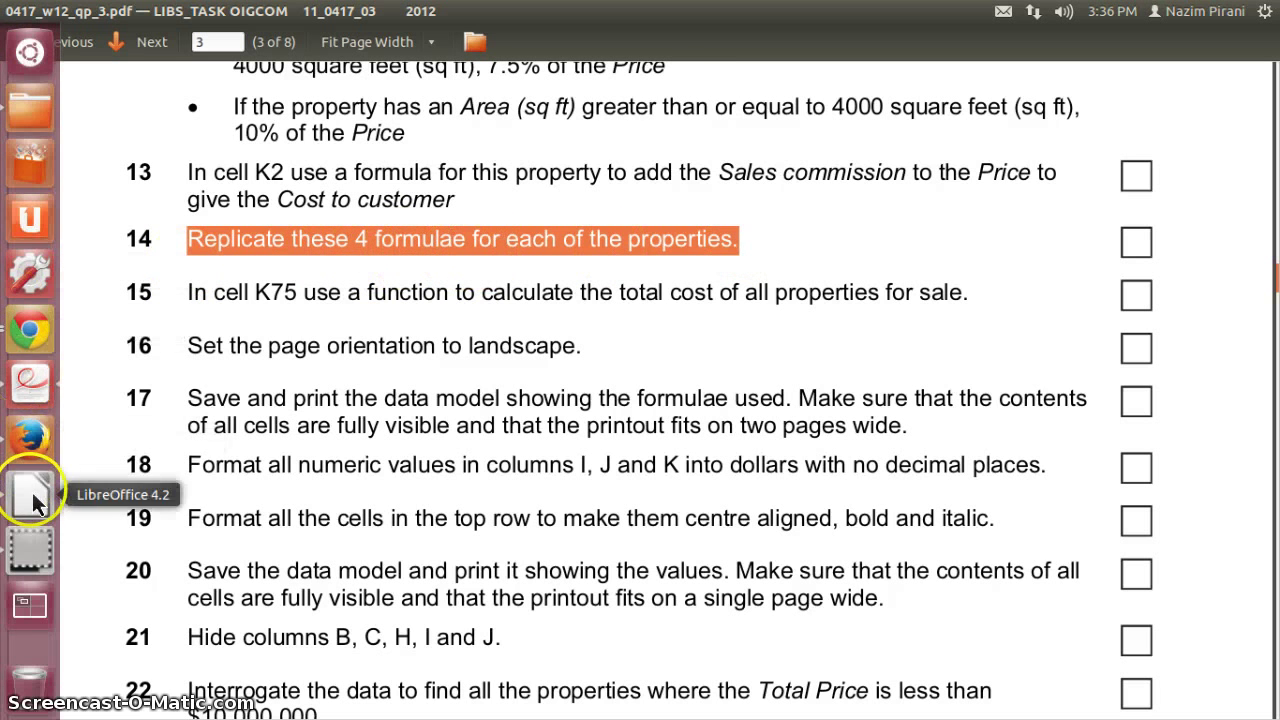
left_click(29, 500)
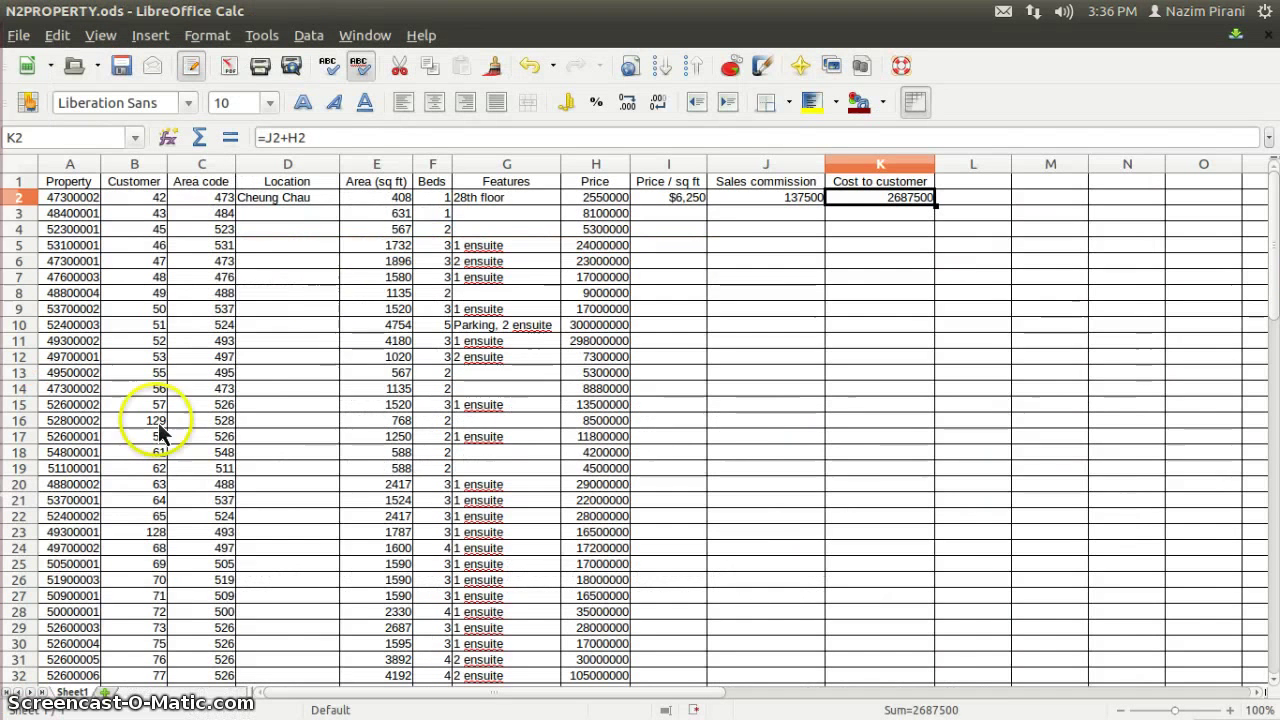
left_click(272, 203)
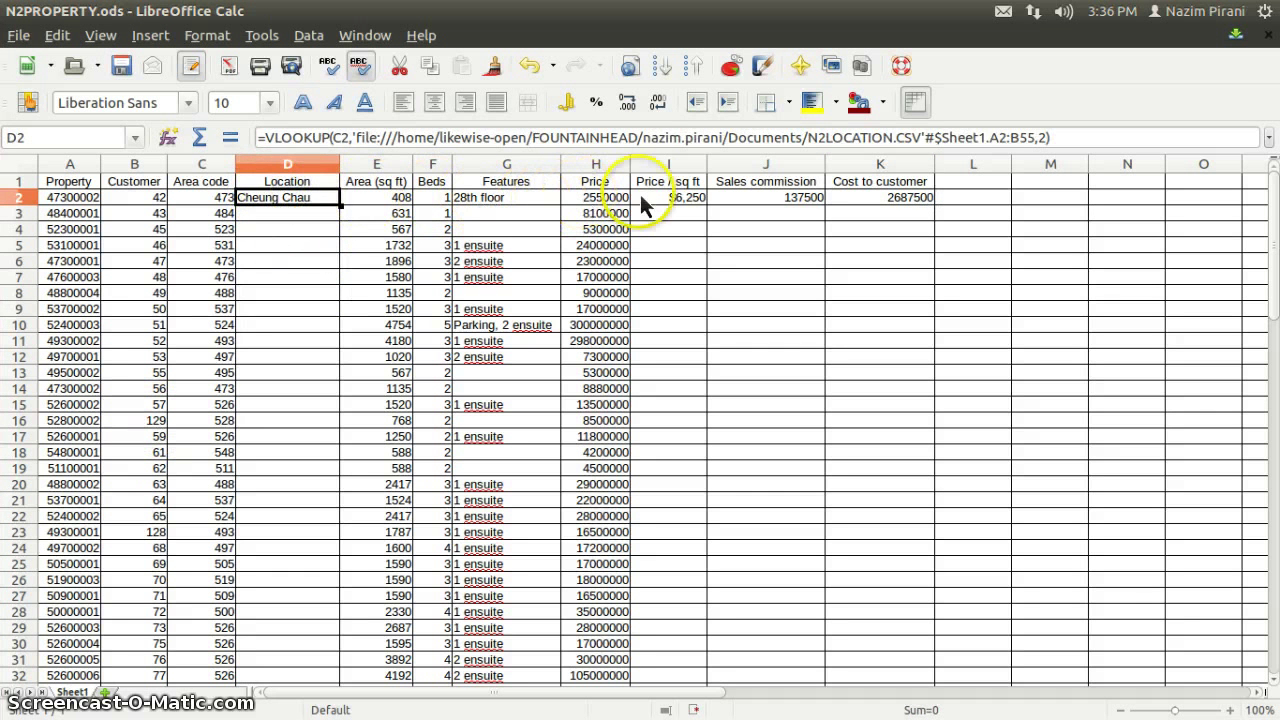
left_click(655, 199)
left_click(788, 197)
left_click(890, 197)
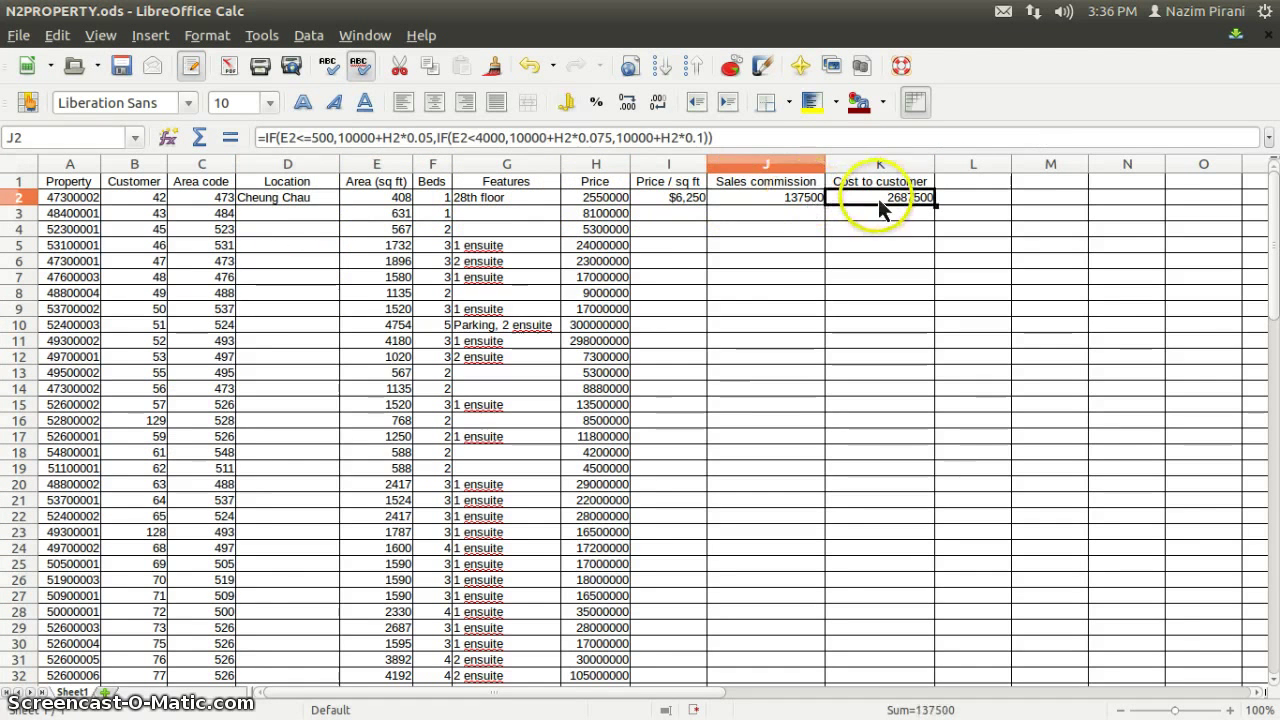
Make the lookup range in D2's VLOOKUP formula absolute, as $A$2:$B$55
left_click(308, 210)
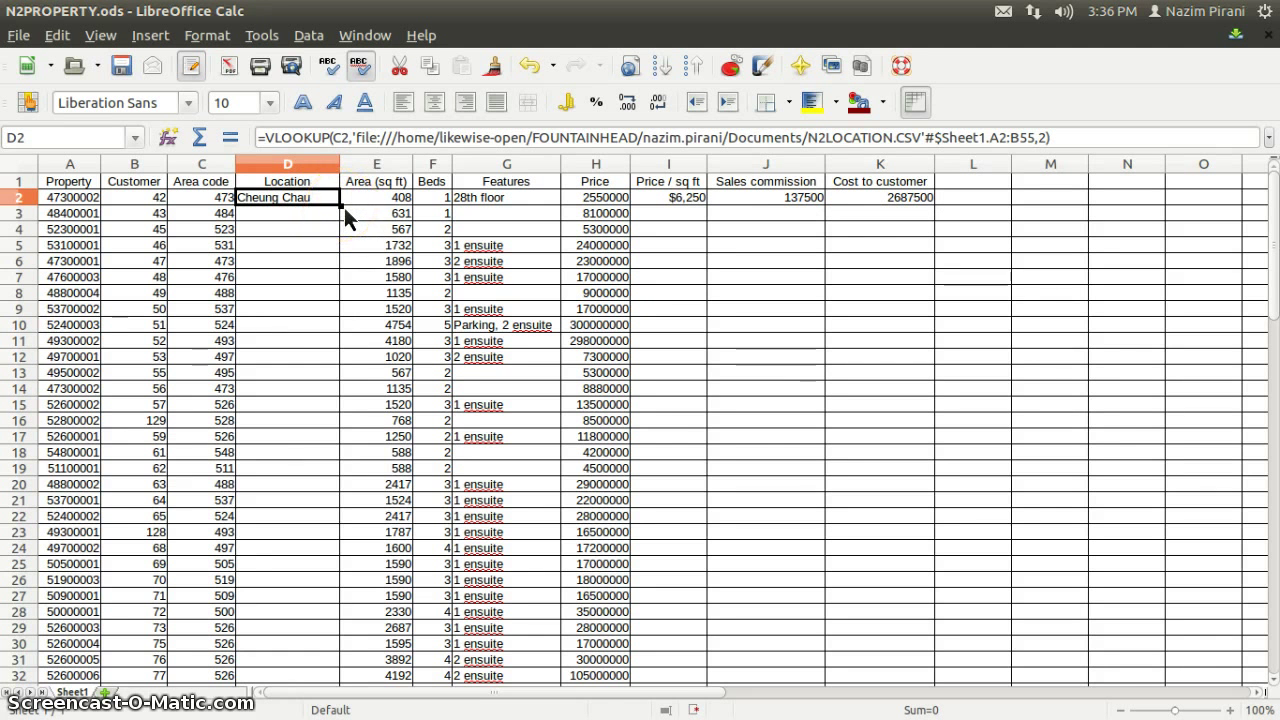
left_click(322, 207)
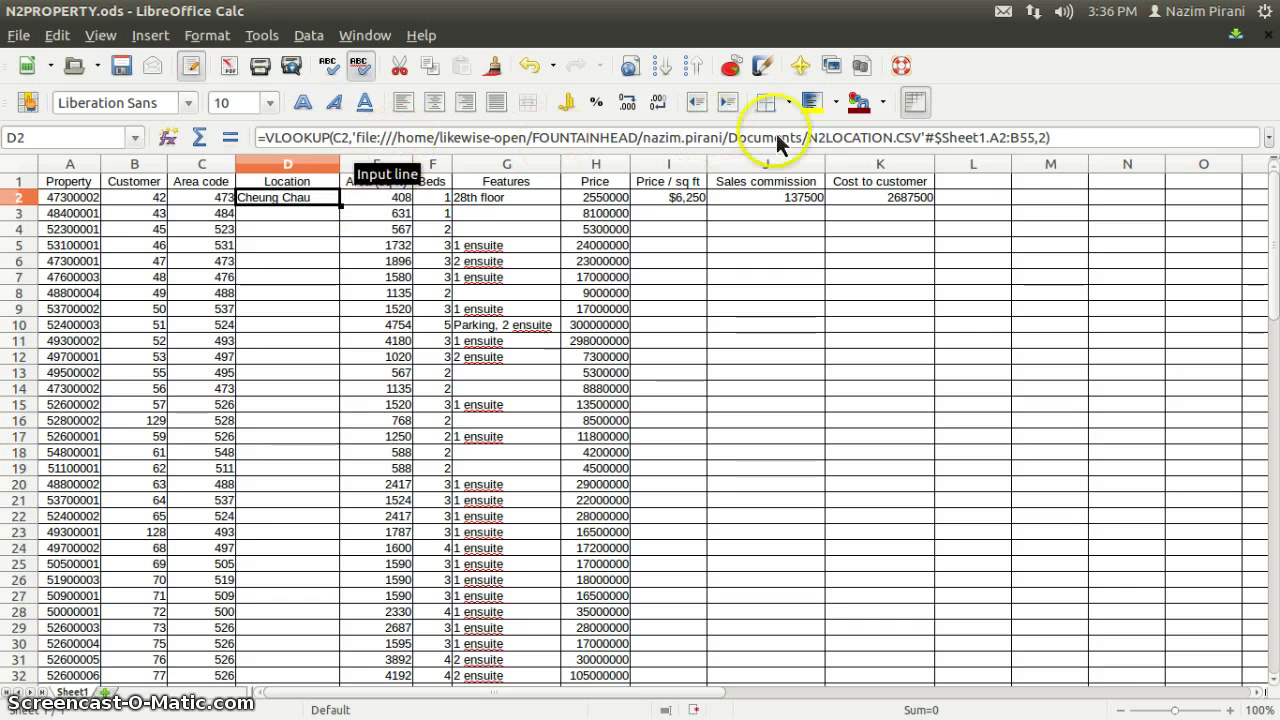
left_click(1004, 150)
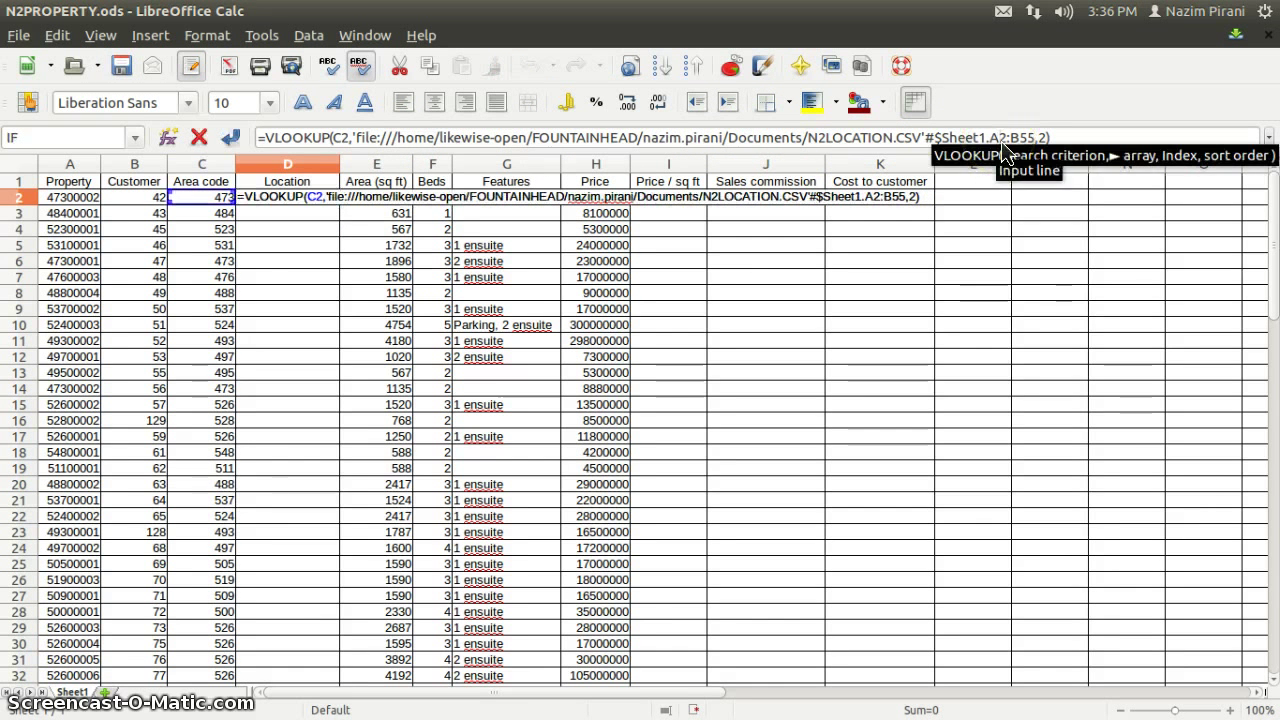
type("$")
left_click(993, 143)
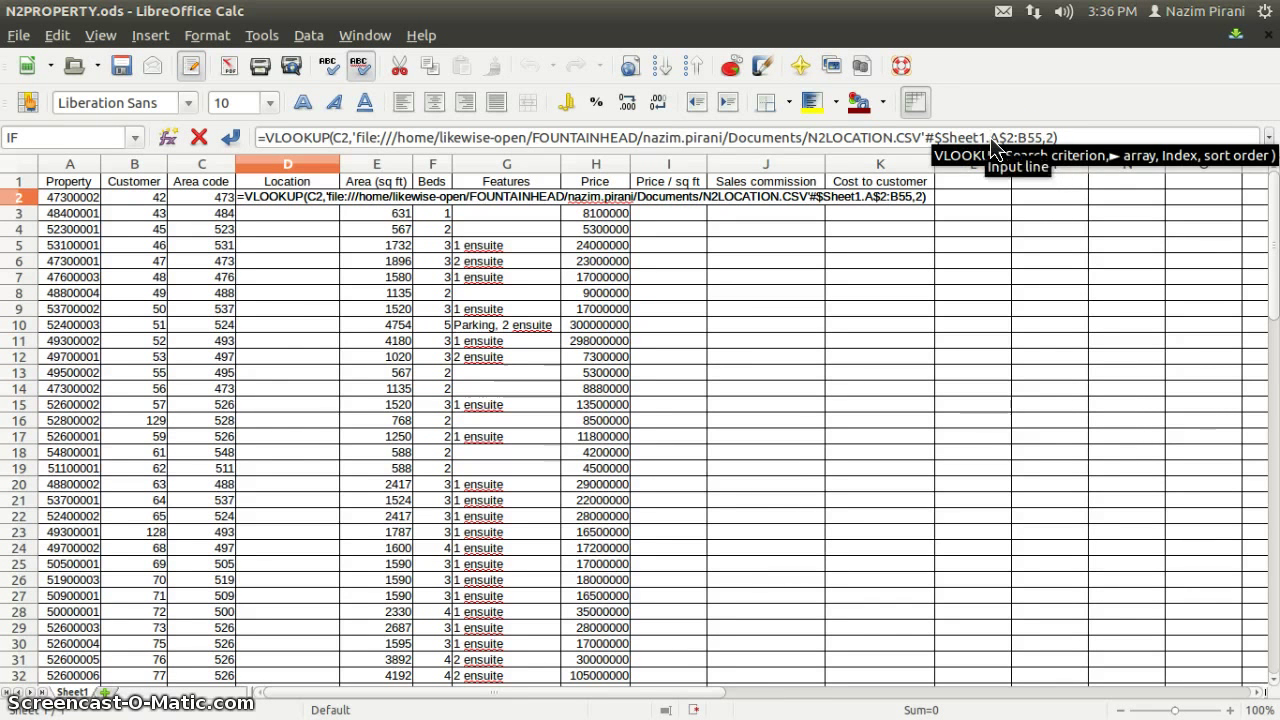
type("$")
left_click(1033, 143)
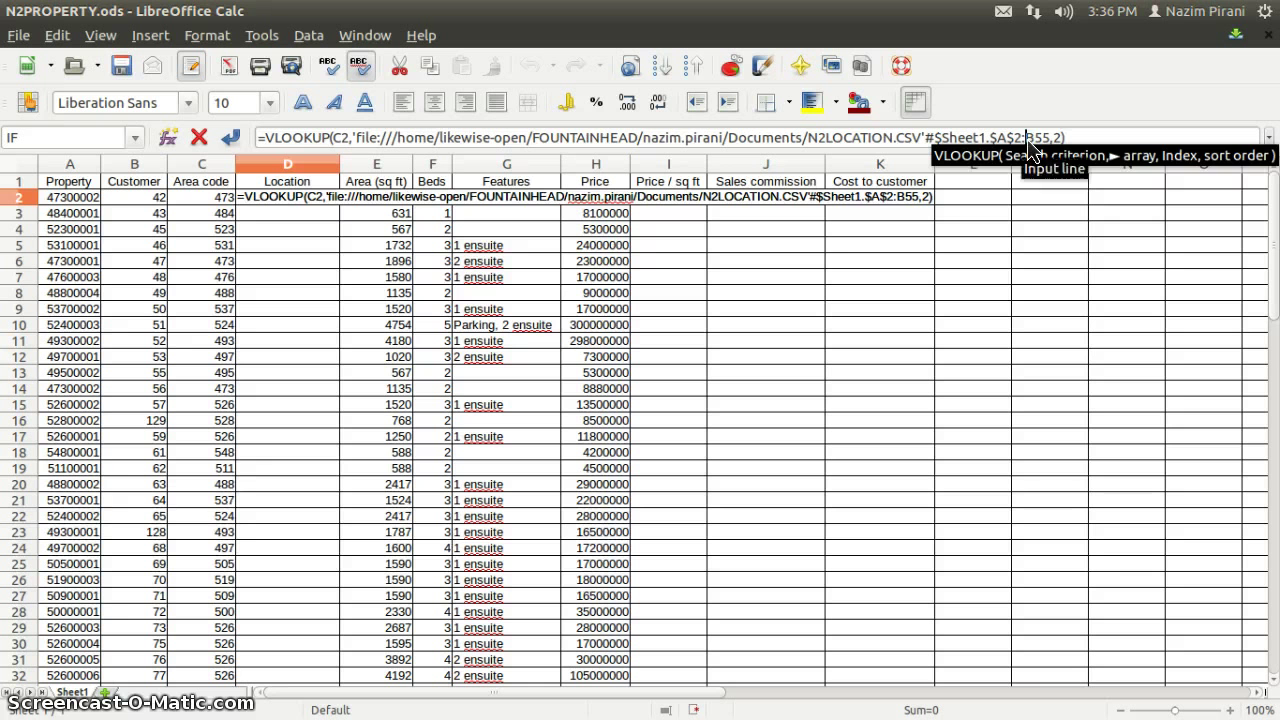
type("$A")
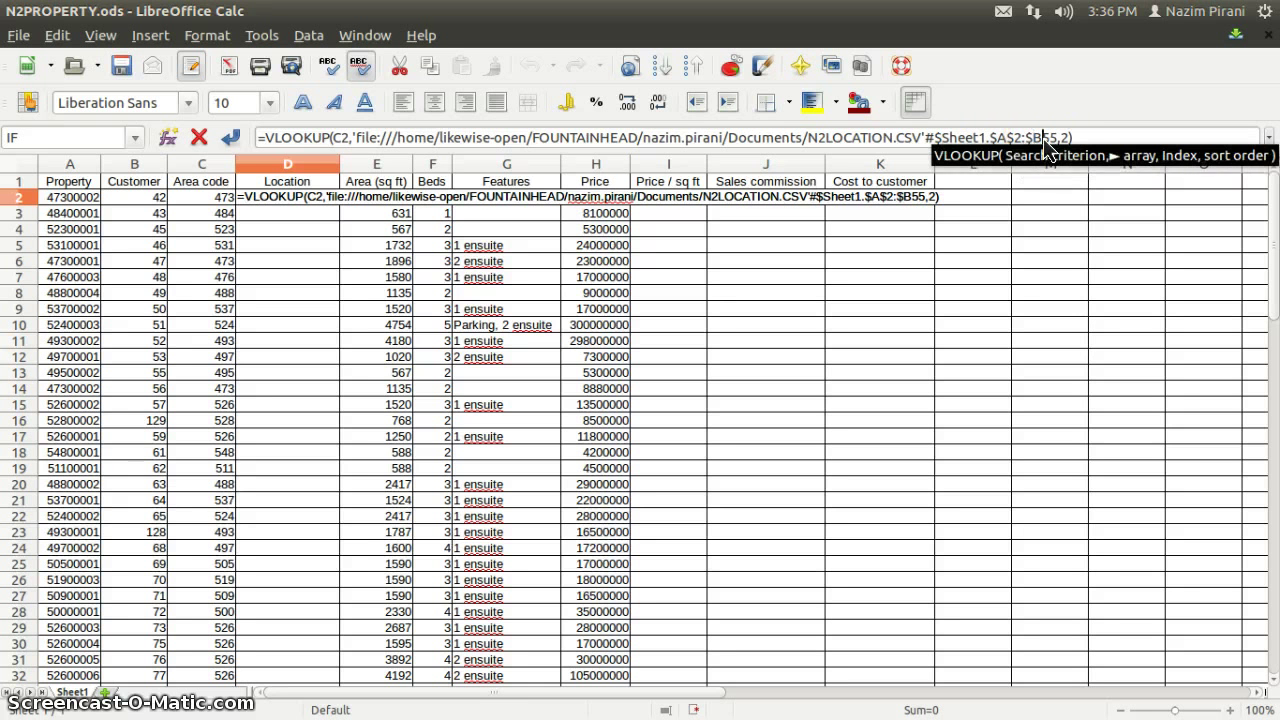
type("$")
left_click(1089, 142)
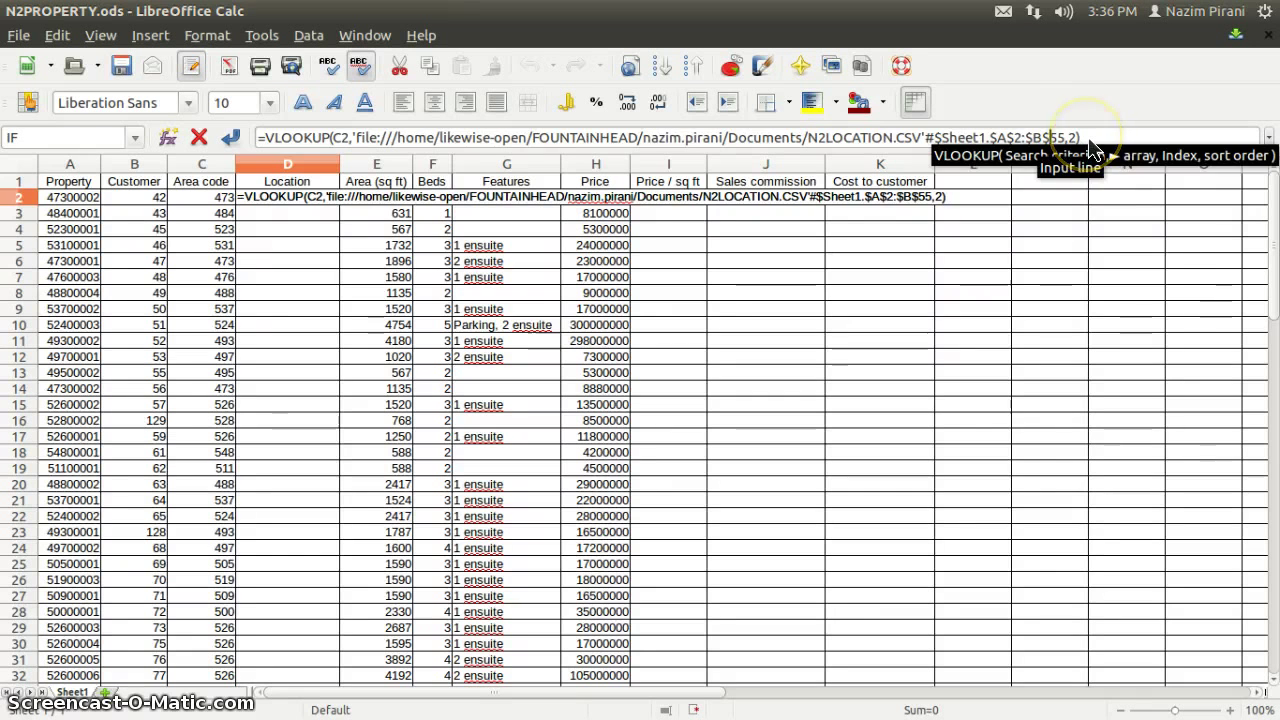
key("Return")
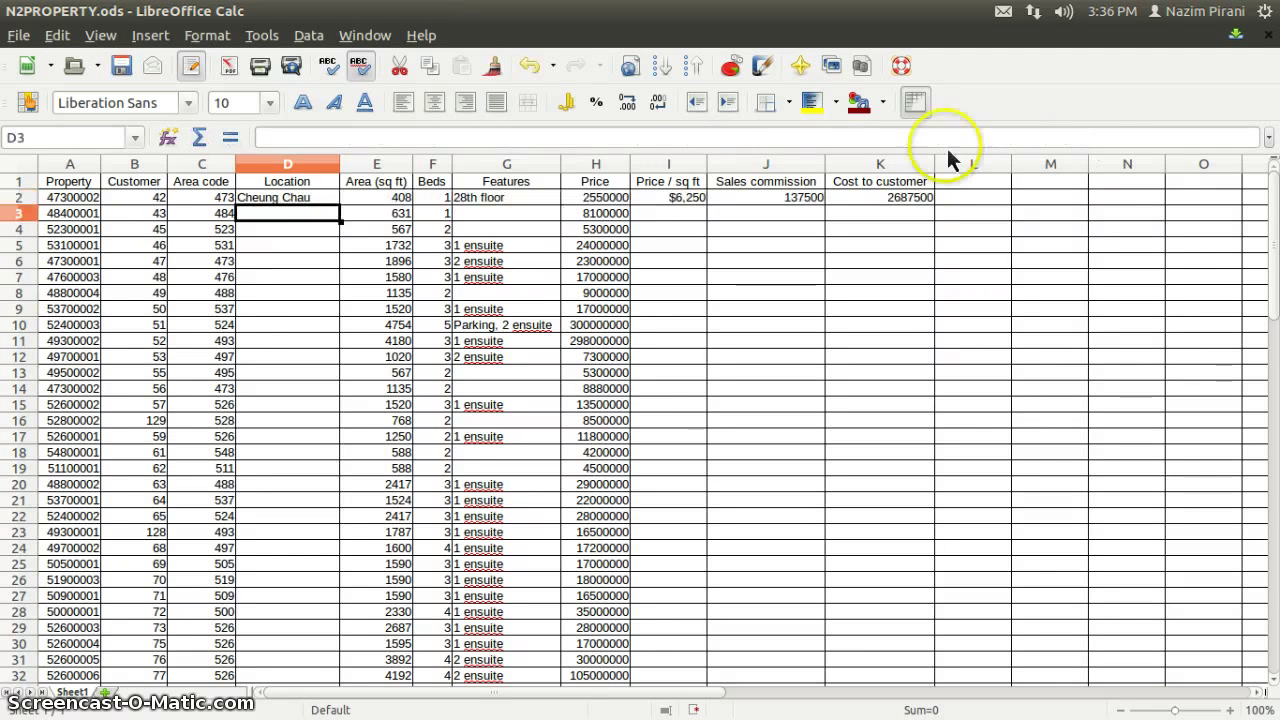
Fill the Location formula from D2 down to D74
left_click(292, 198)
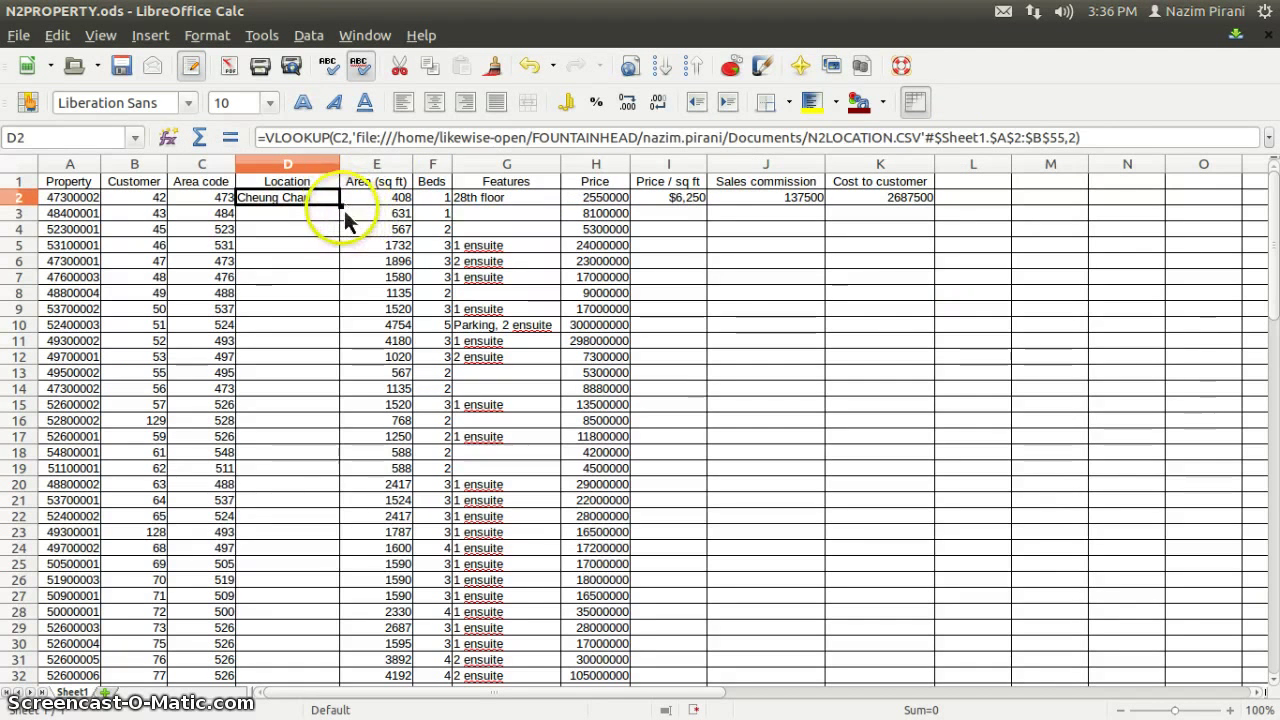
left_click_drag(342, 207, 329, 486)
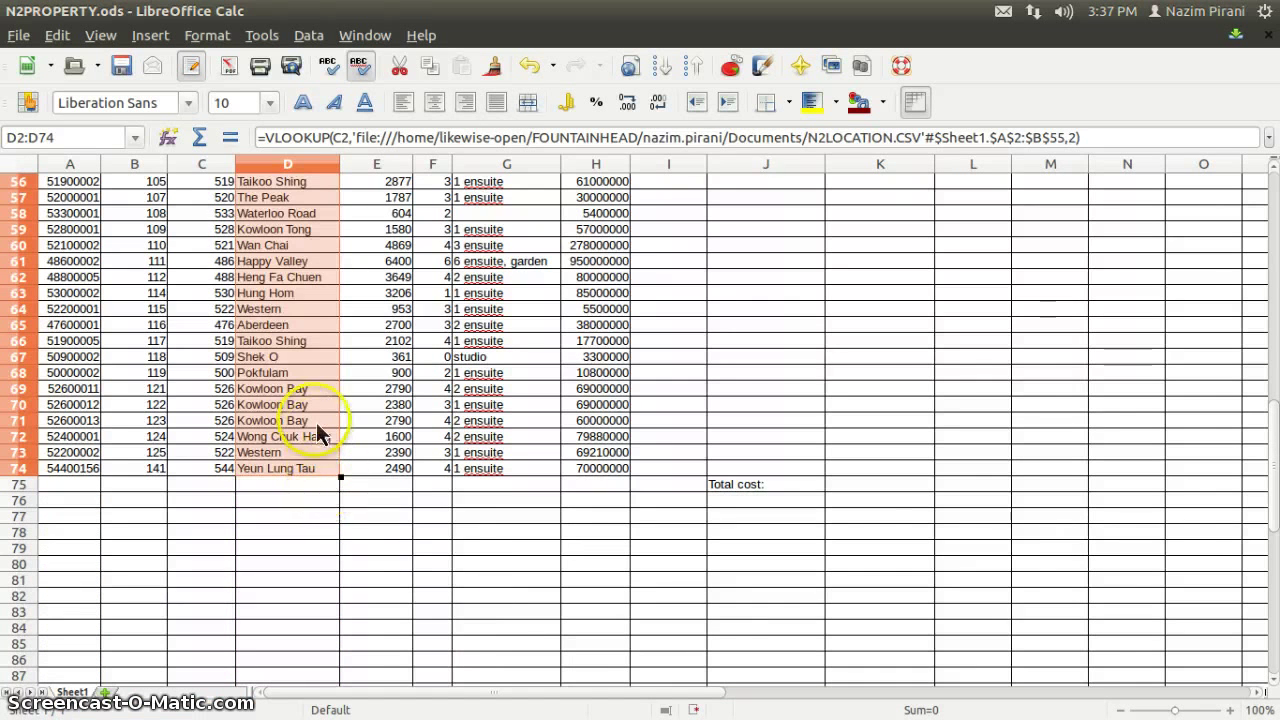
scroll(300, 280, "up", 10)
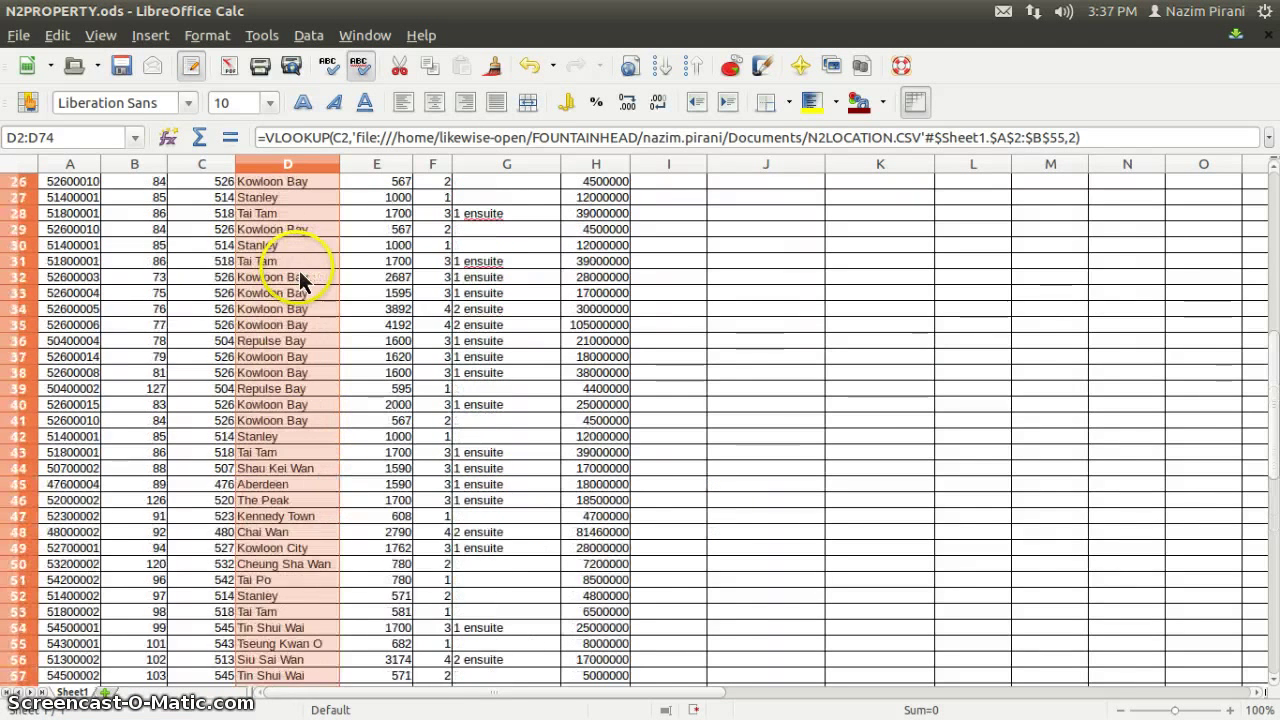
scroll(300, 280, "up", 8)
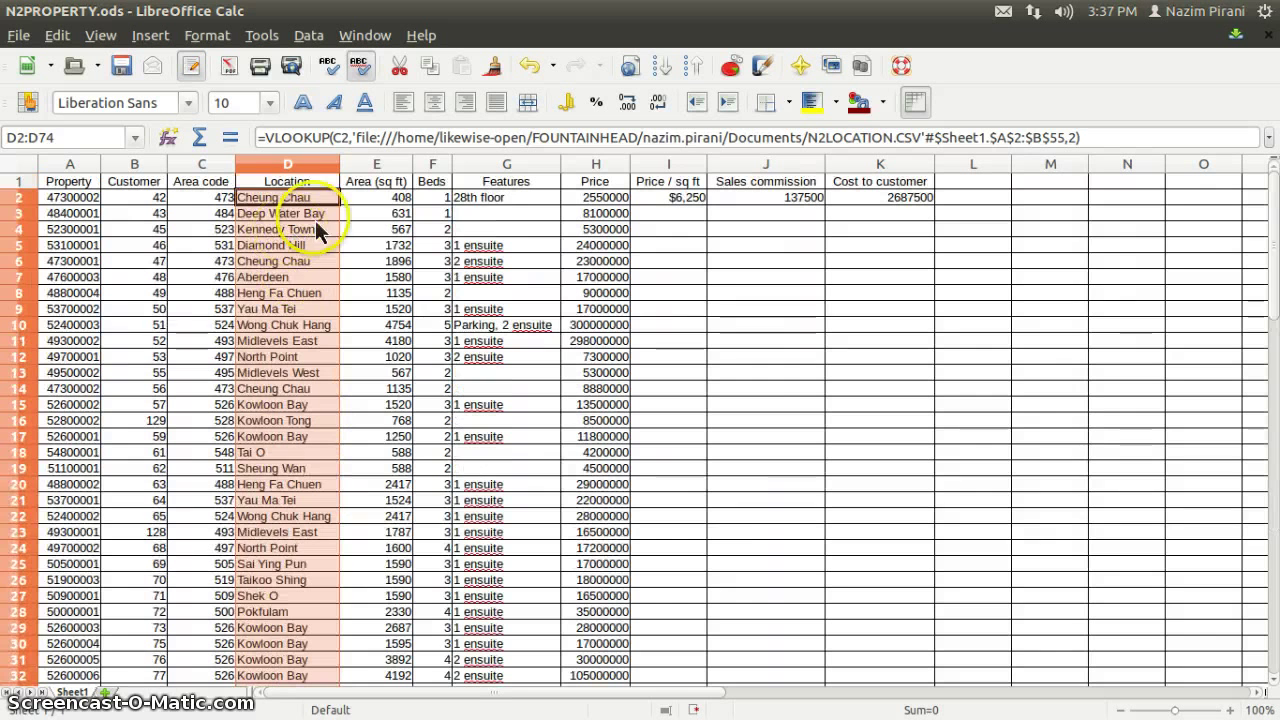
Examine the absolute lookup range in D2's VLOOKUP formula and leave the formula as it was
left_click(313, 203)
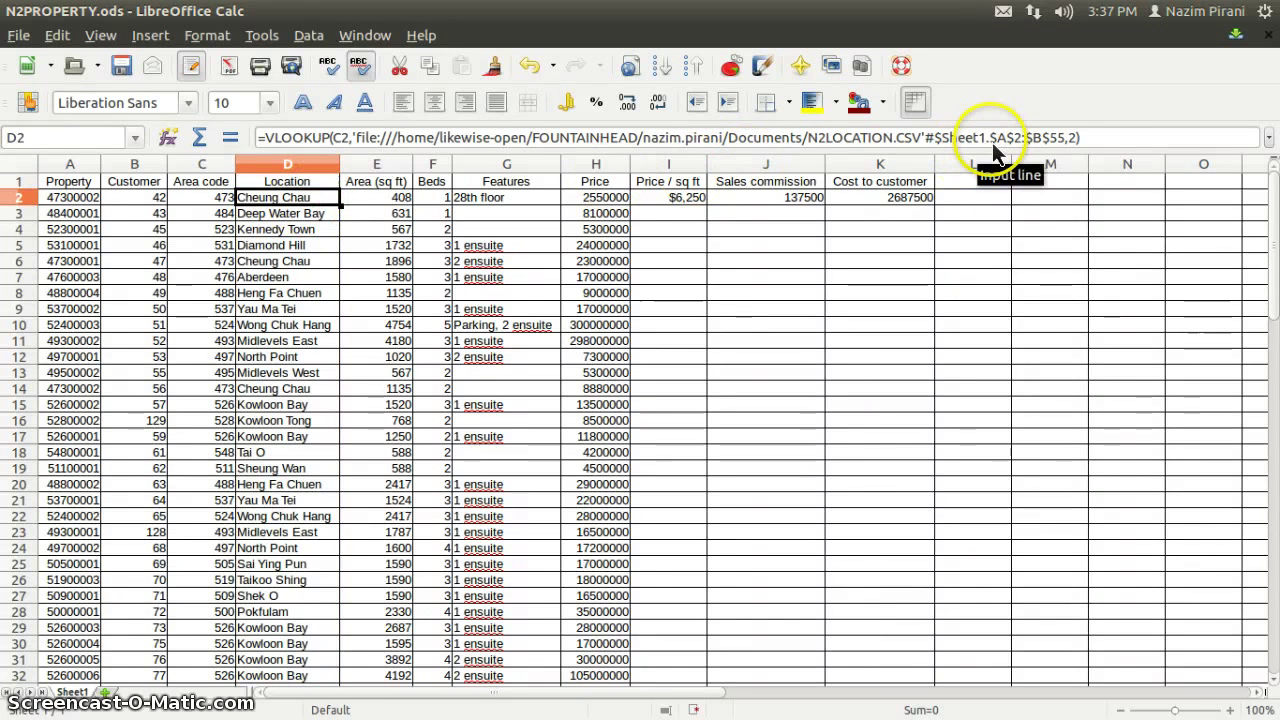
left_click_drag(991, 142, 1067, 149)
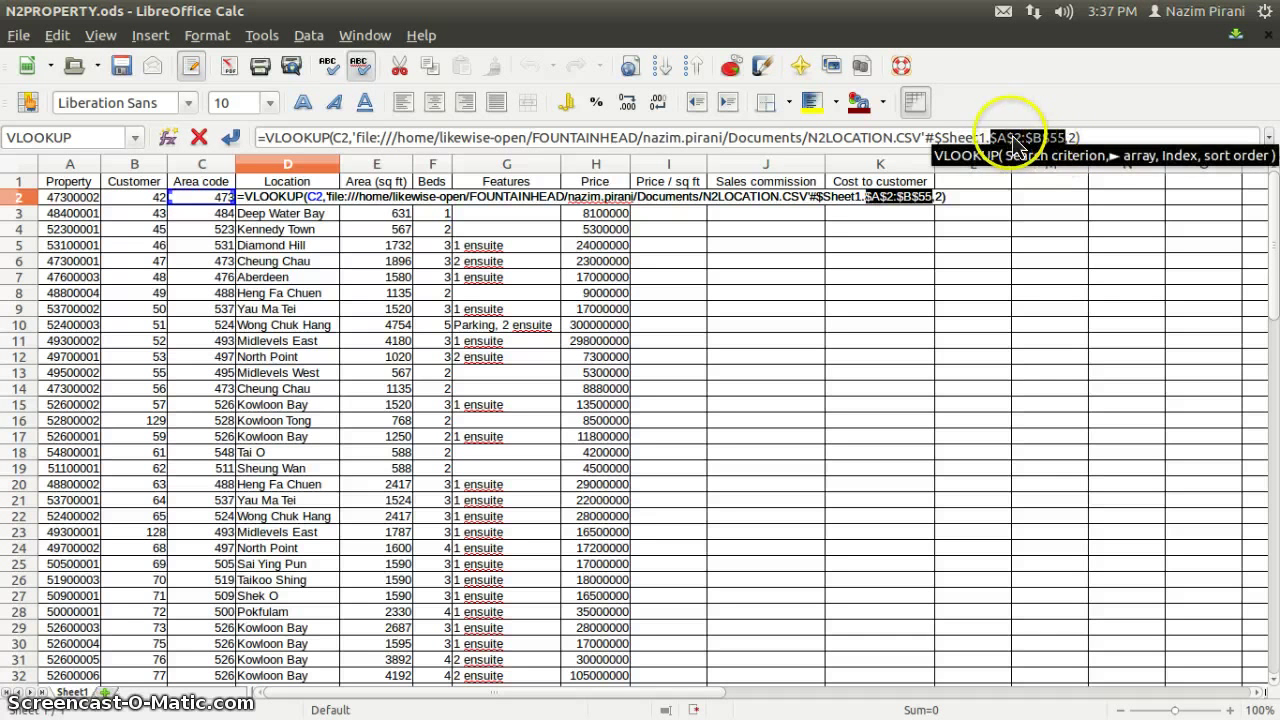
left_click(997, 139)
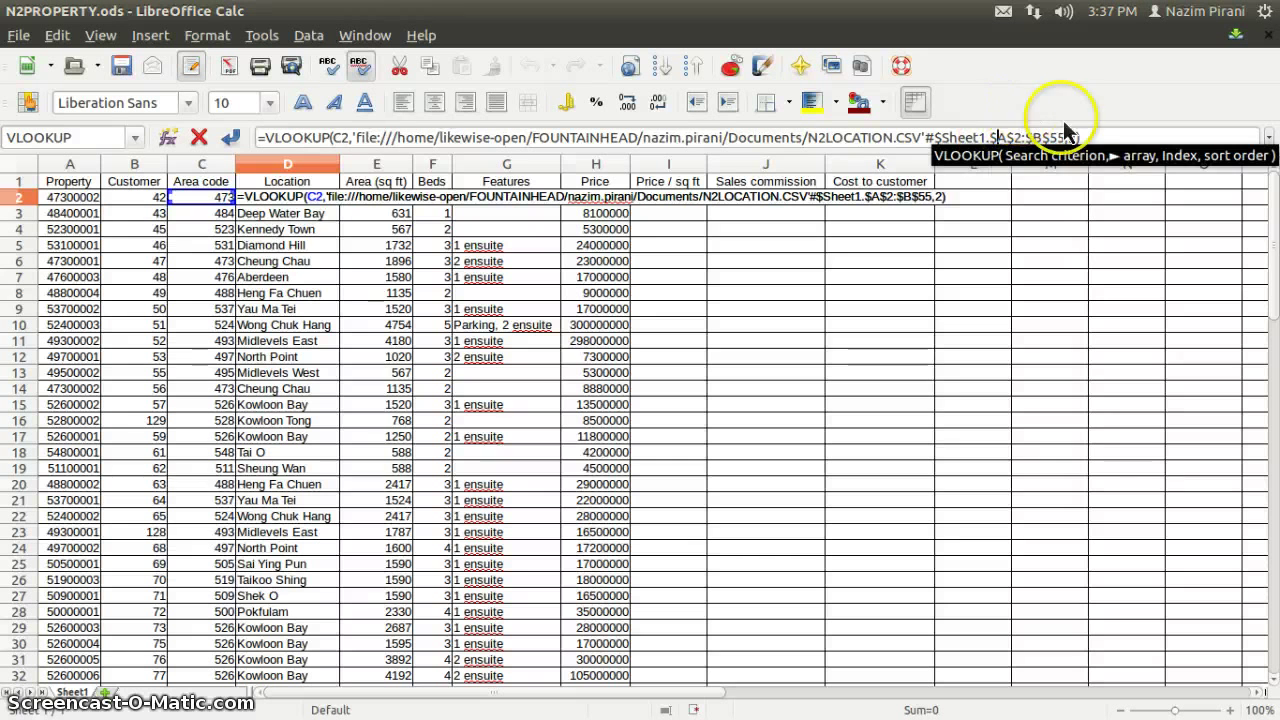
left_click(331, 218)
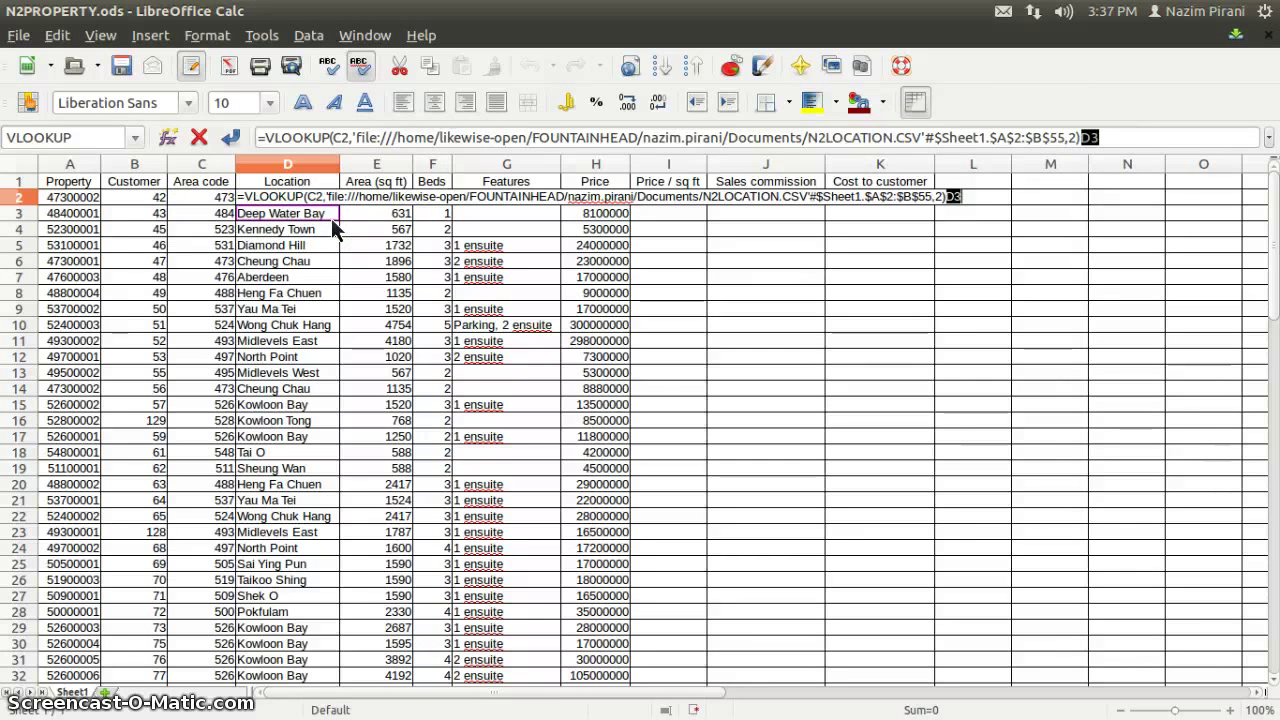
type("D")
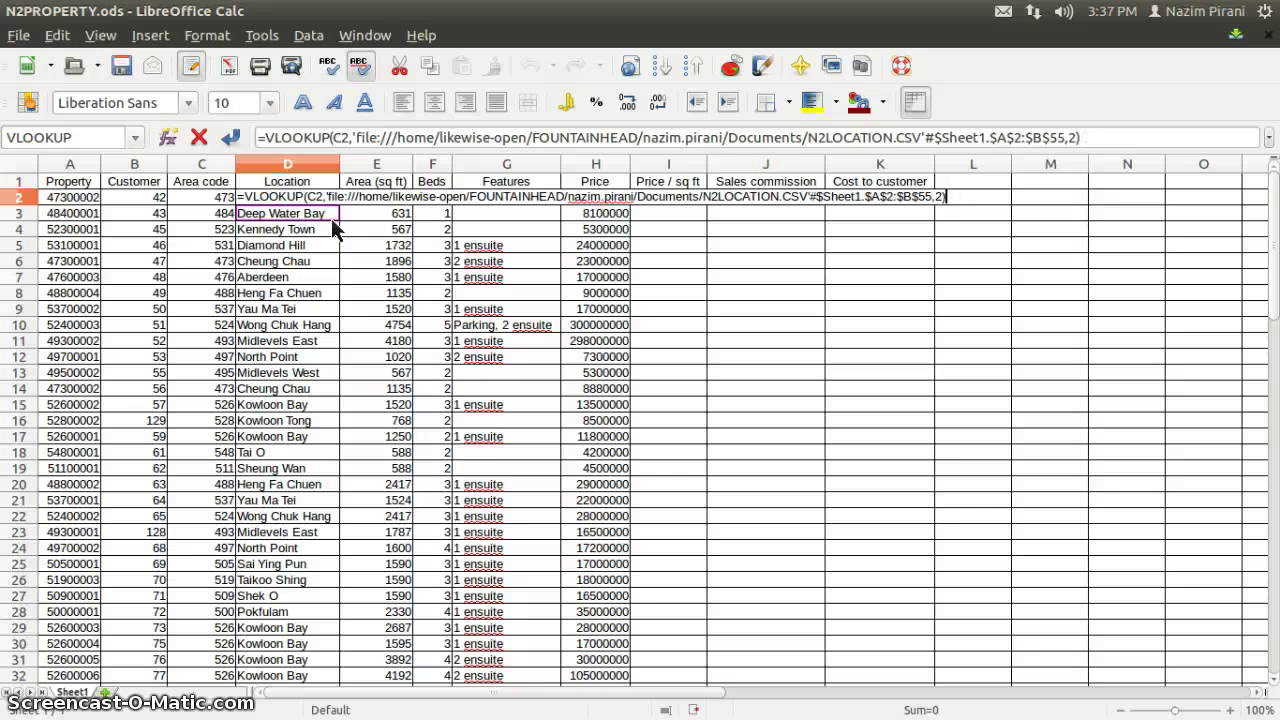
key("Return")
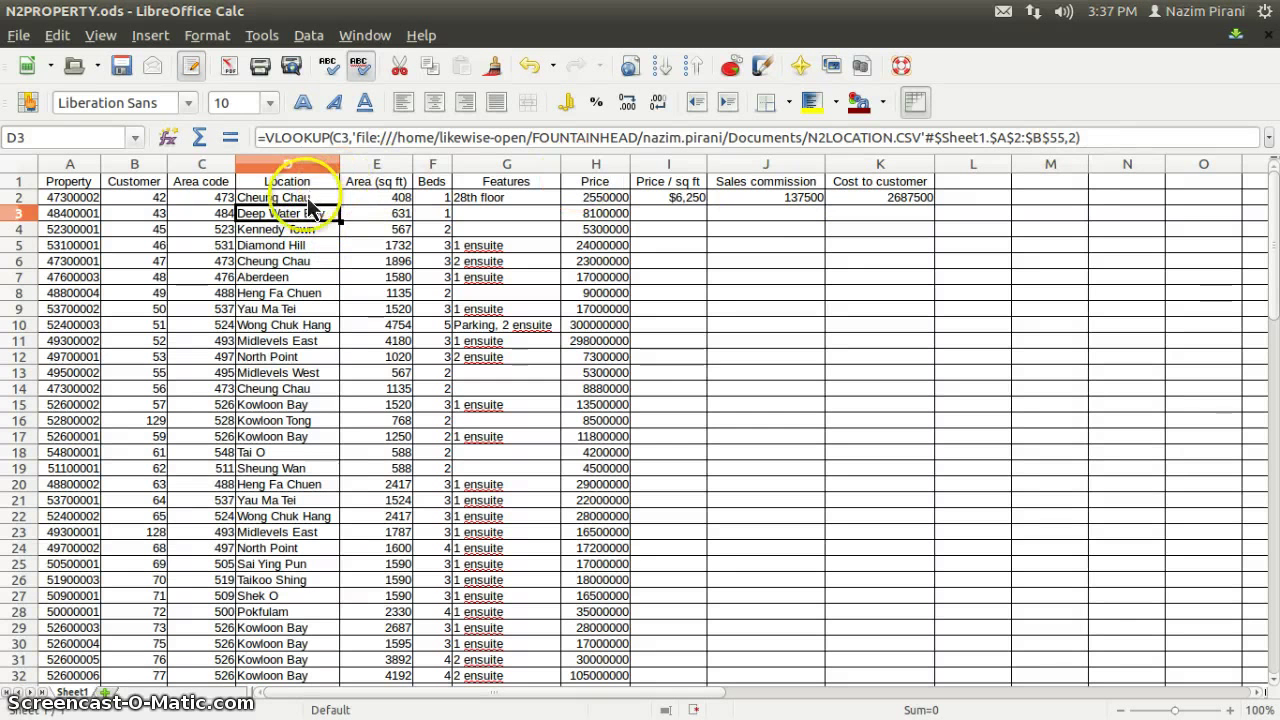
Compare the absolute lookup range in D2's VLOOKUP formula with the one in D3's copied formula
left_click(305, 199)
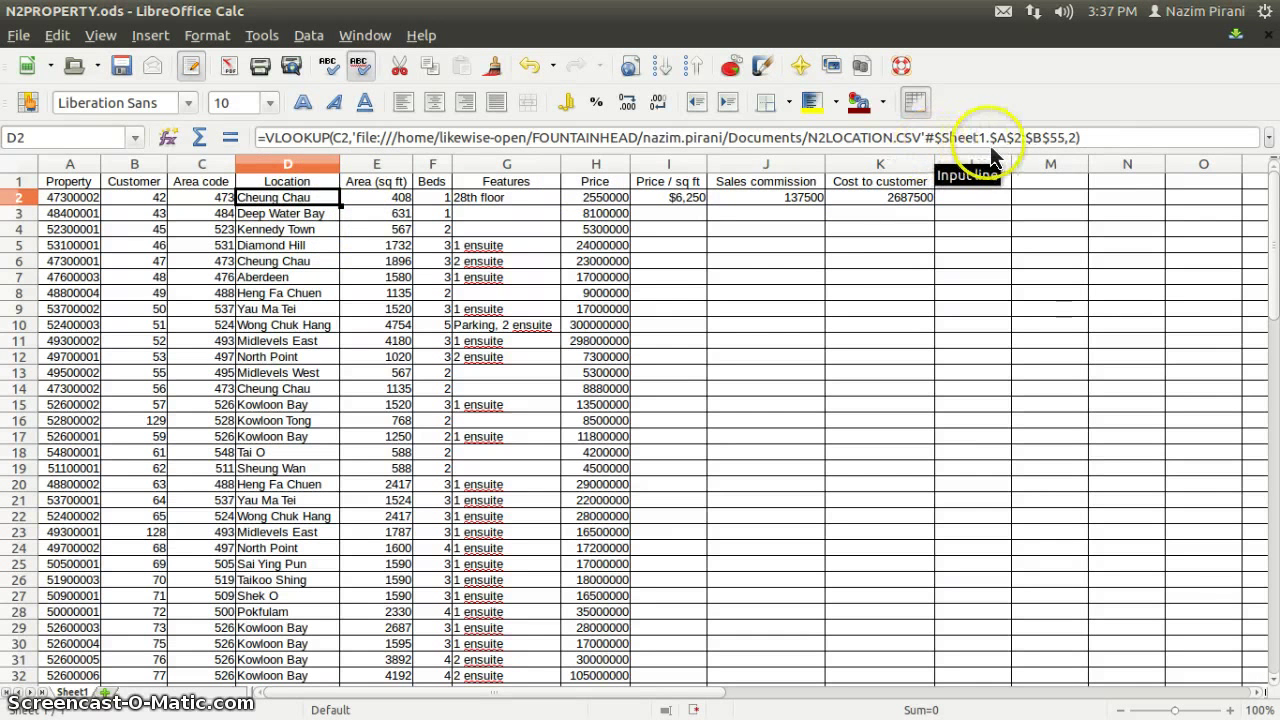
left_click_drag(991, 139, 1100, 155)
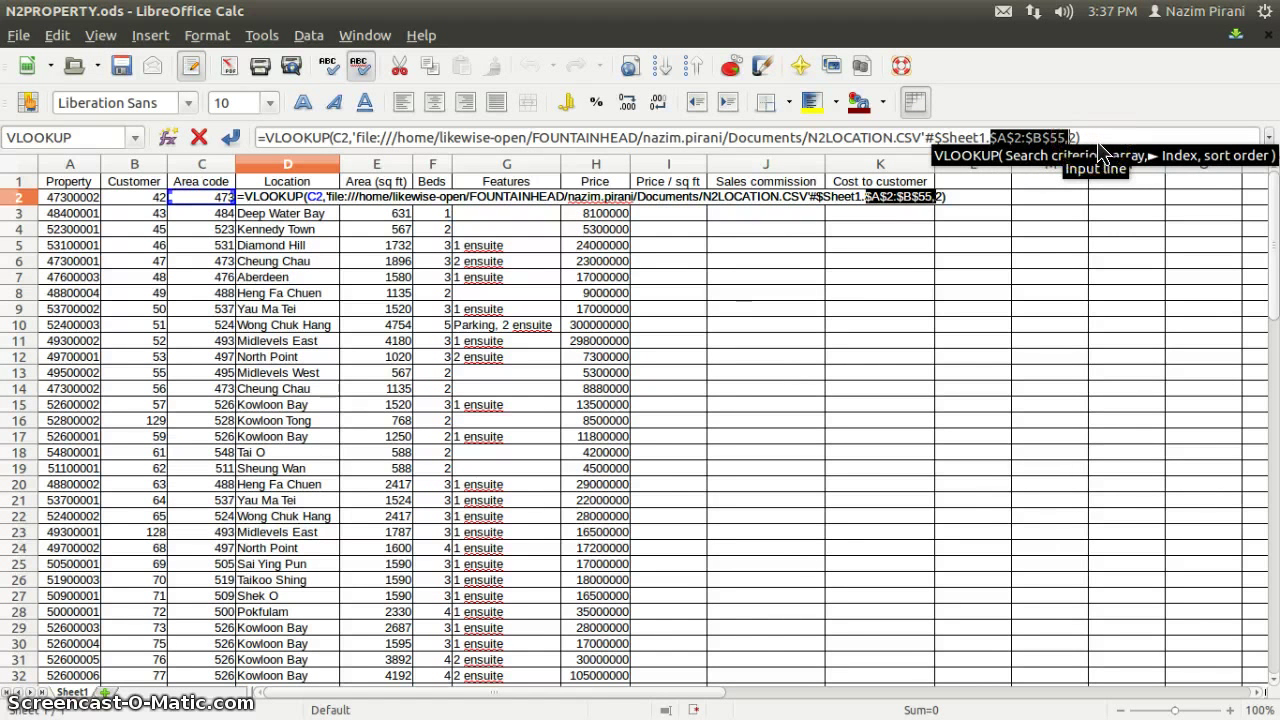
left_click(1097, 141)
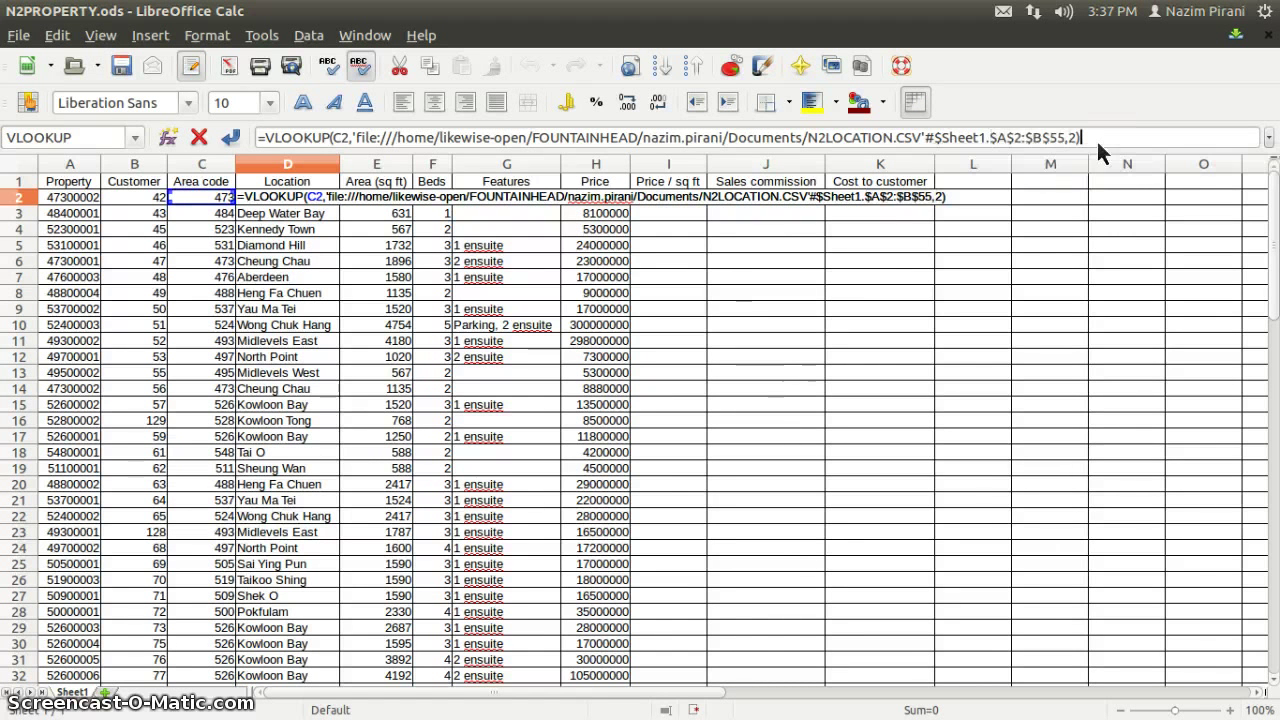
key("Return")
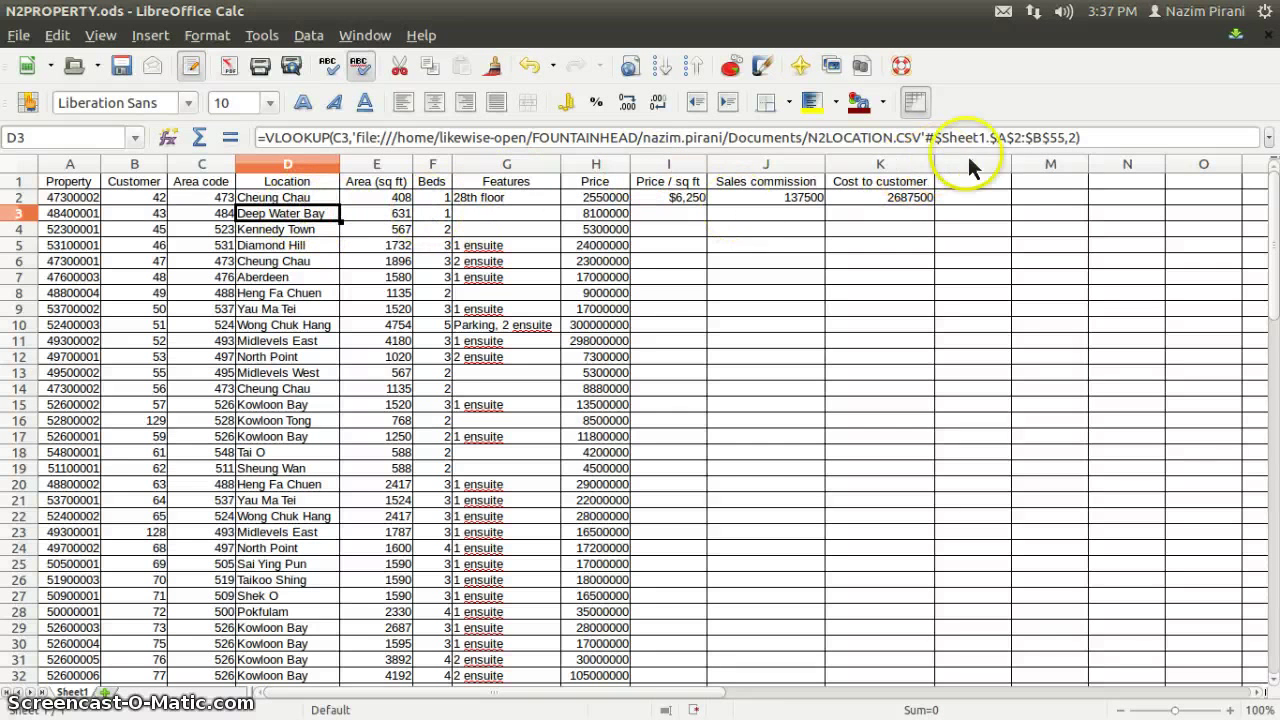
left_click_drag(990, 141, 1058, 145)
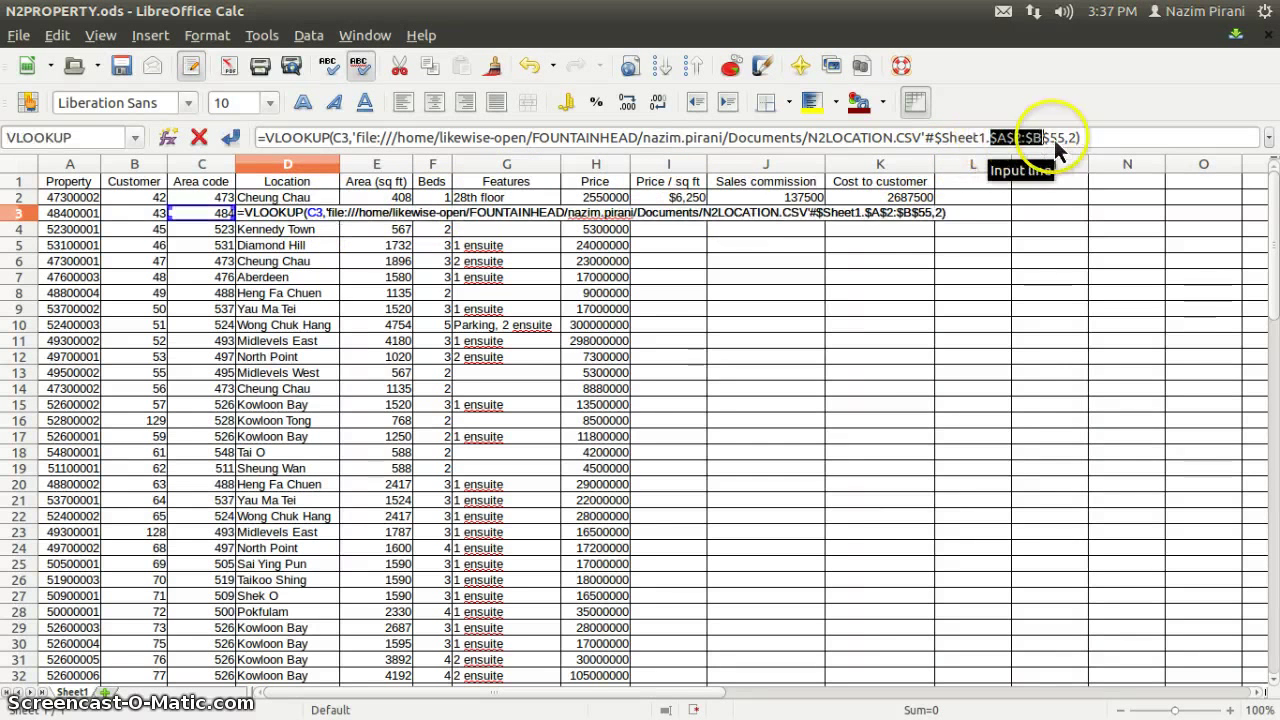
left_click(1066, 146)
key("Return")
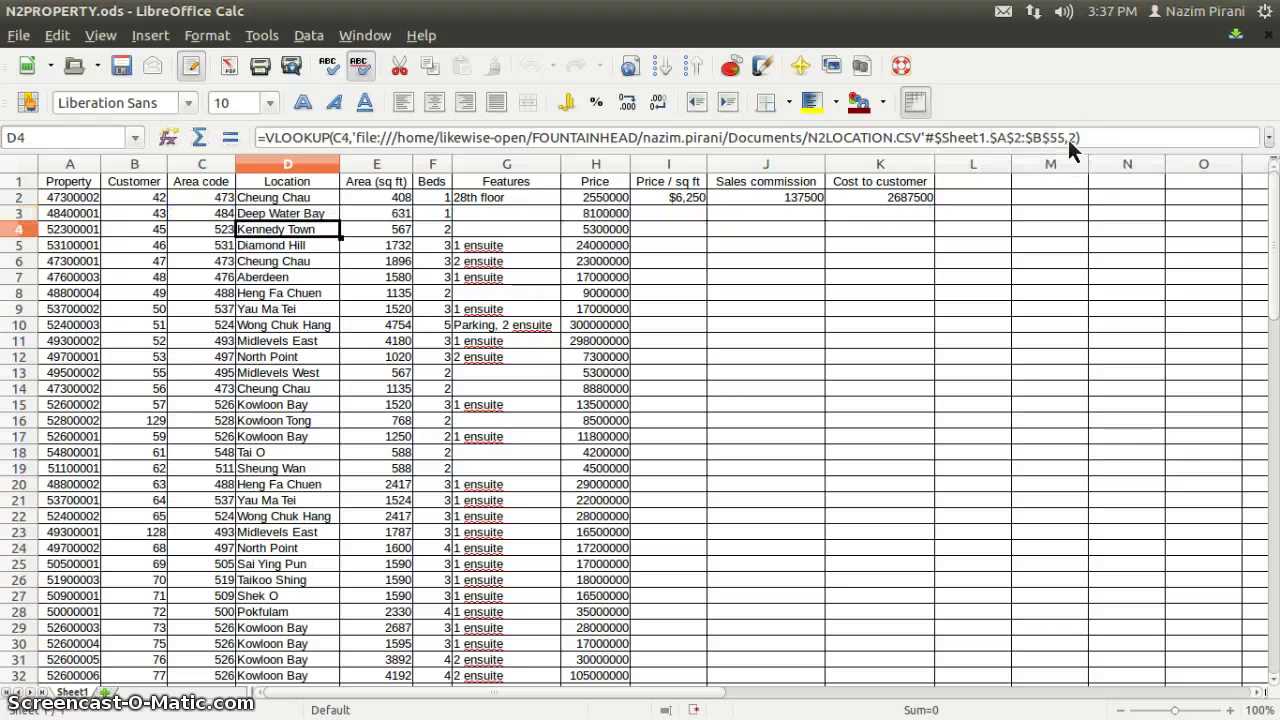
Check the absolute lookup range in D4's copied VLOOKUP formula, leaving the formula as it was
left_click(278, 235)
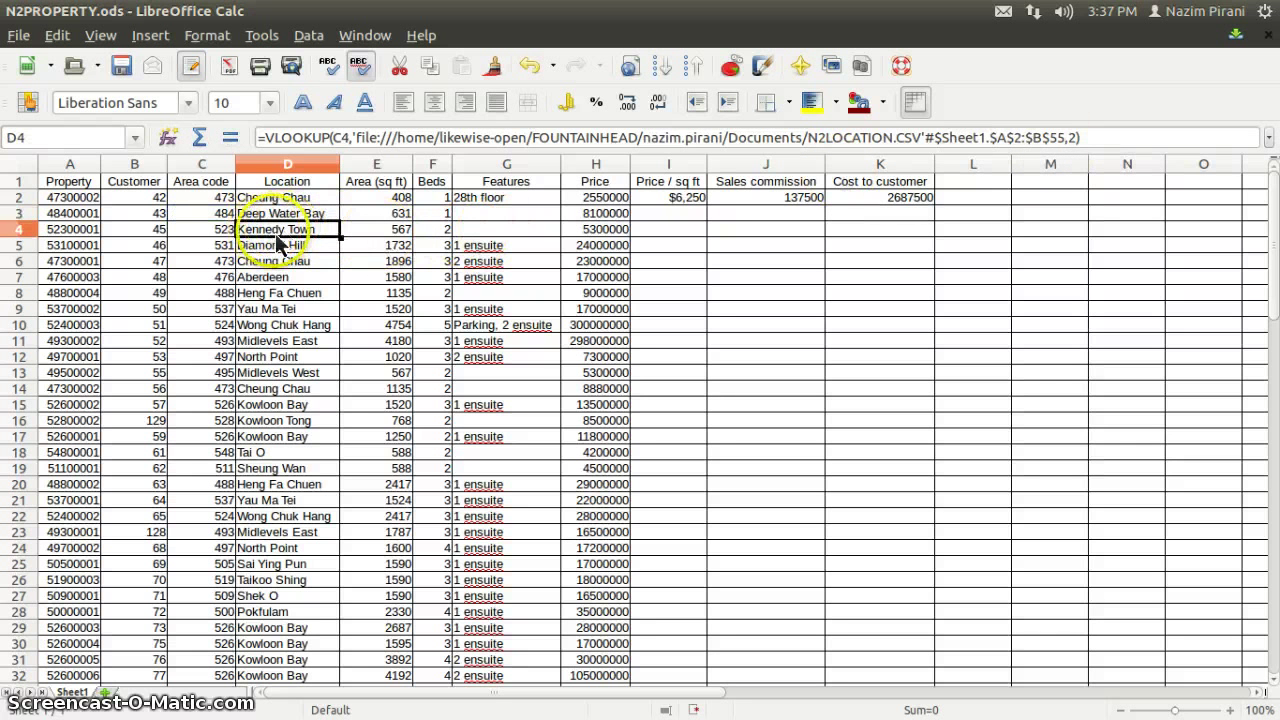
left_click_drag(990, 141, 1066, 148)
key("Return")
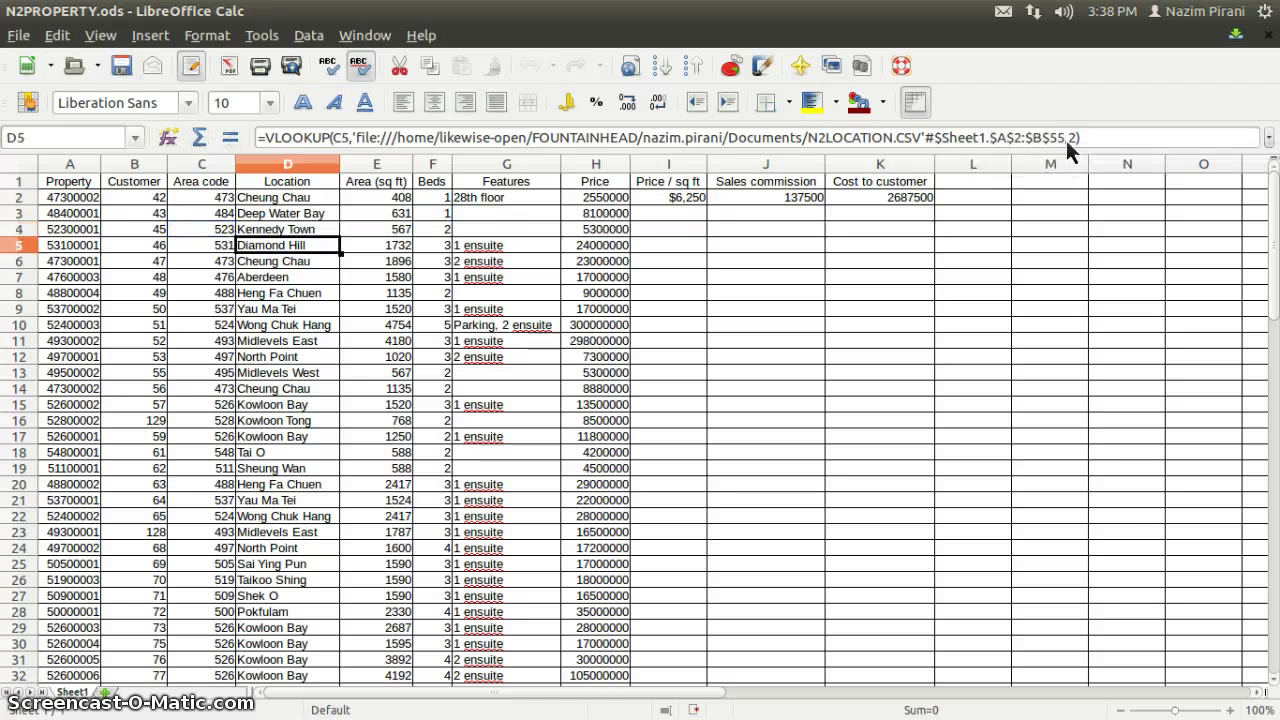
Make the lookup range in D2's VLOOKUP formula relative, as A2:B55
left_click(316, 201)
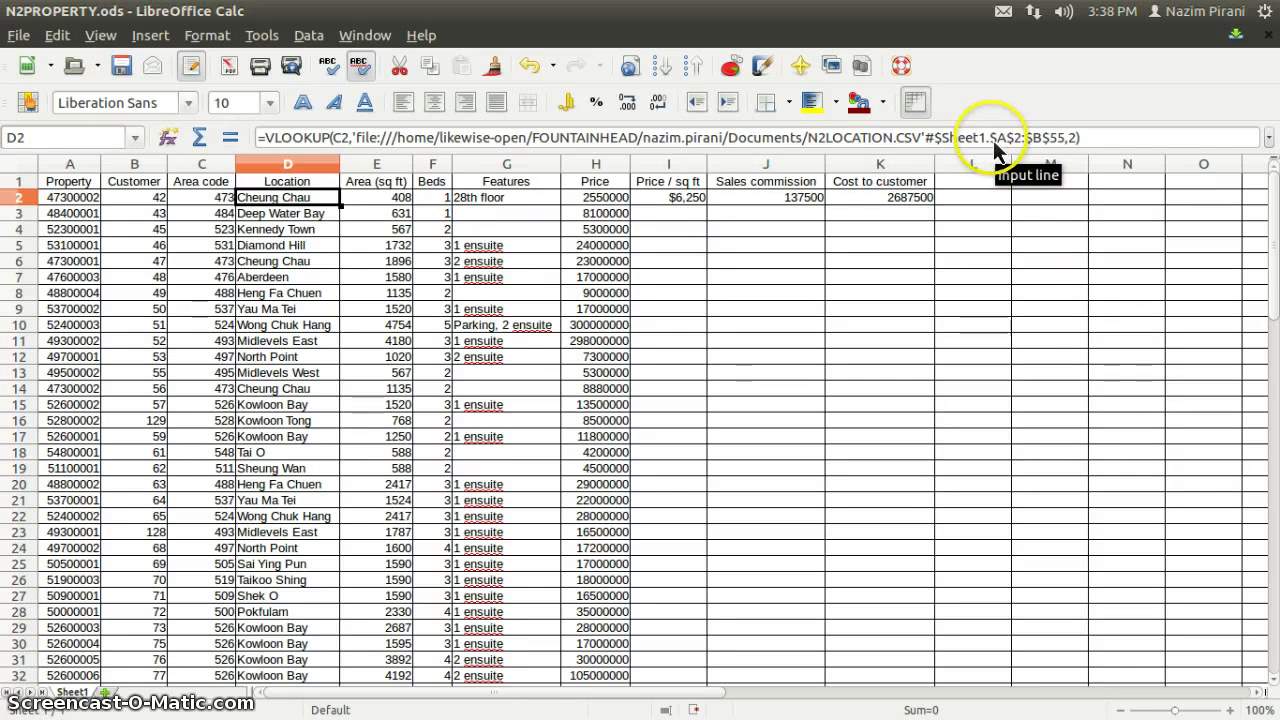
left_click_drag(992, 139, 1068, 141)
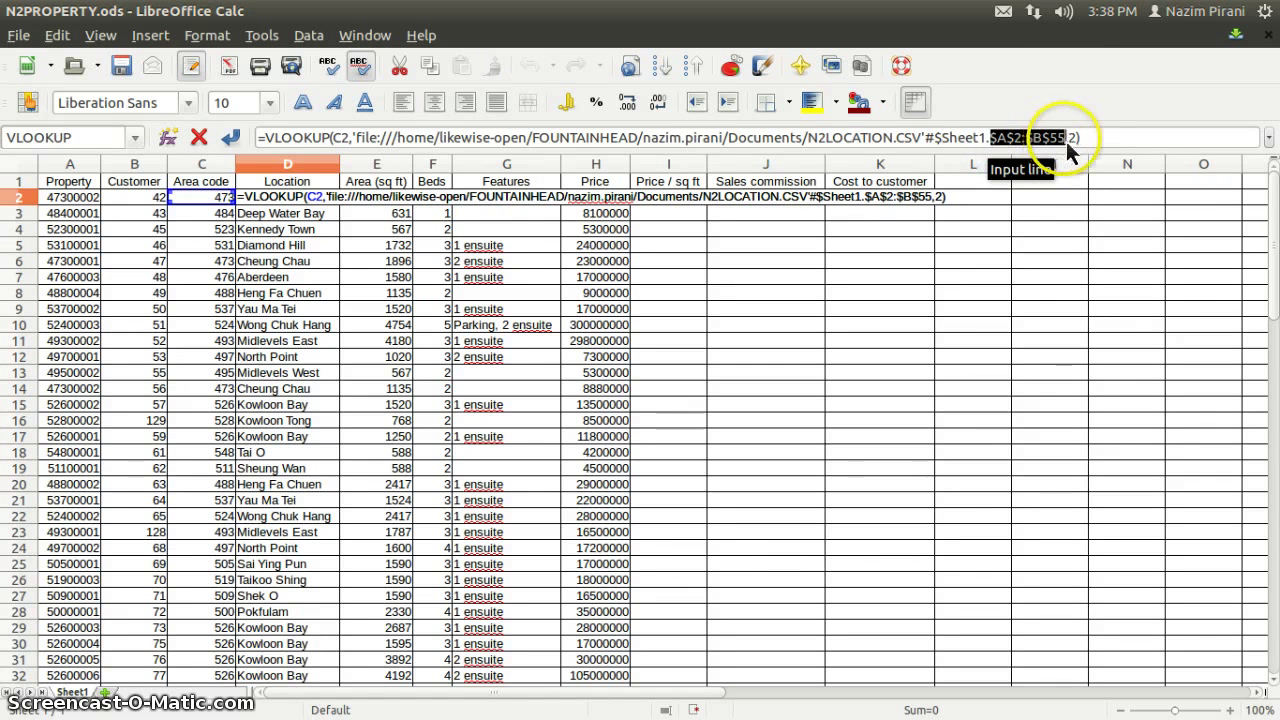
left_click(998, 140)
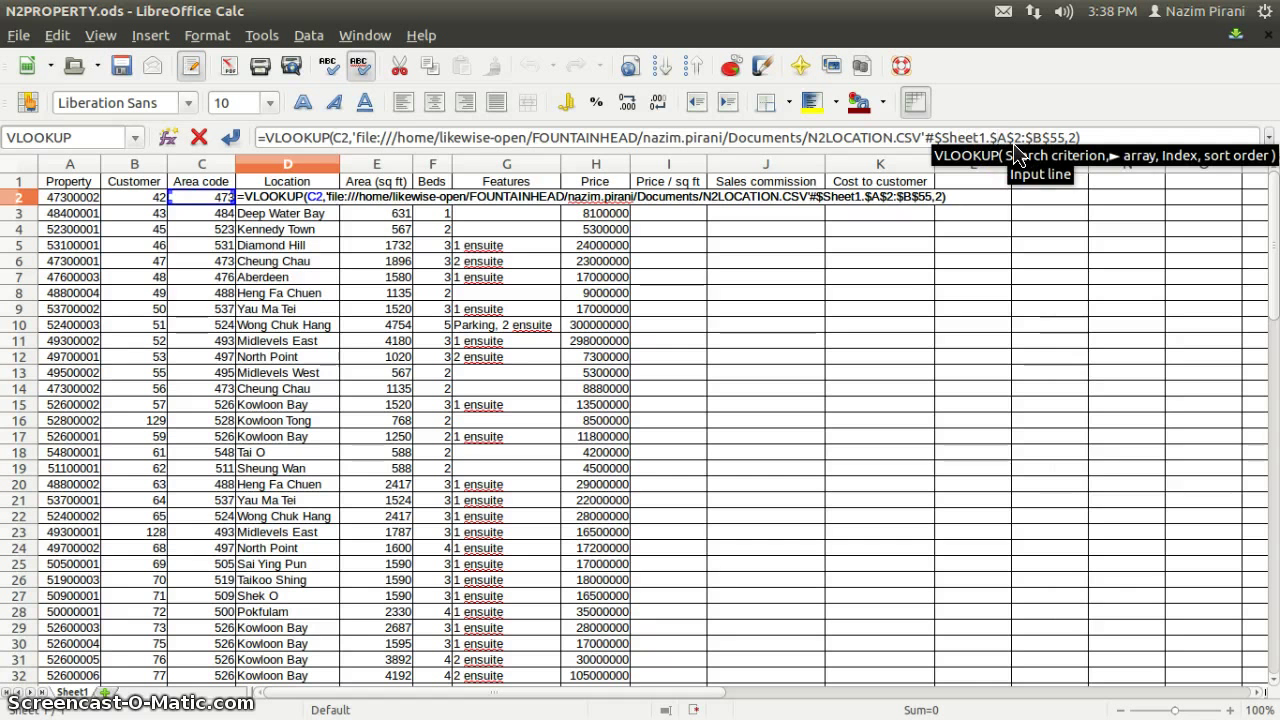
key("BackSpace")
left_click(1010, 144)
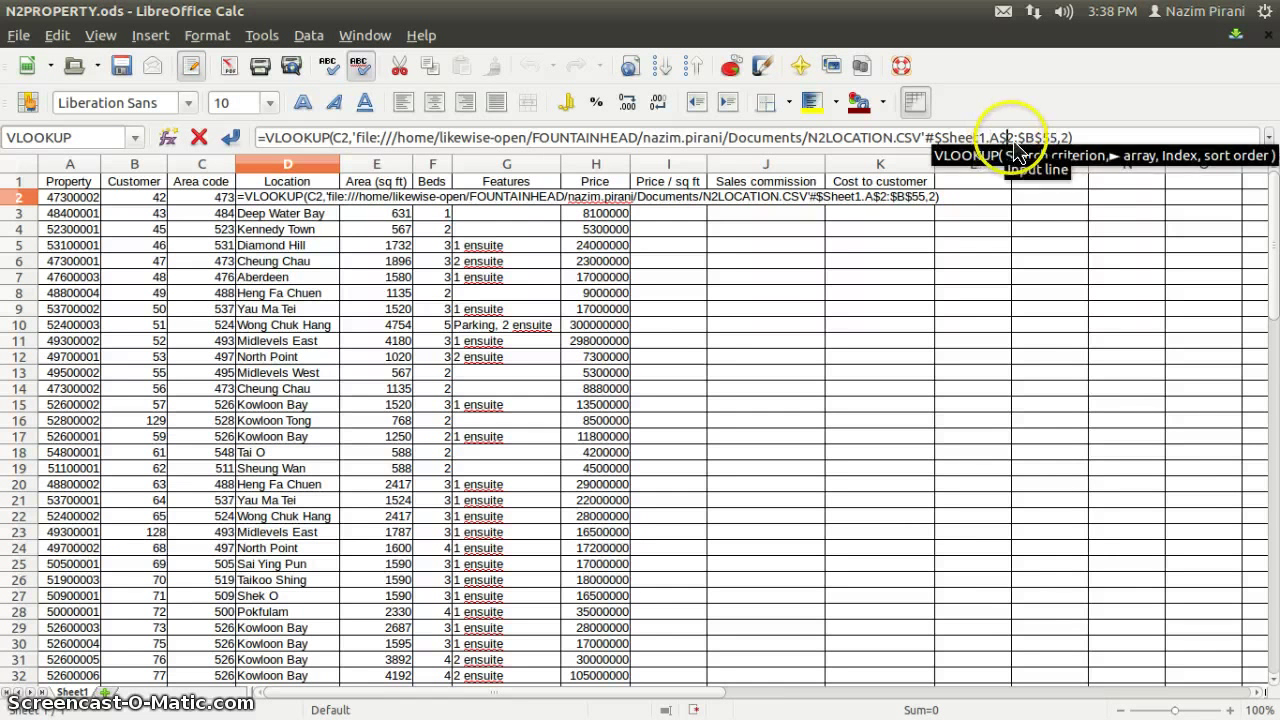
key("BackSpace")
left_click(1030, 146)
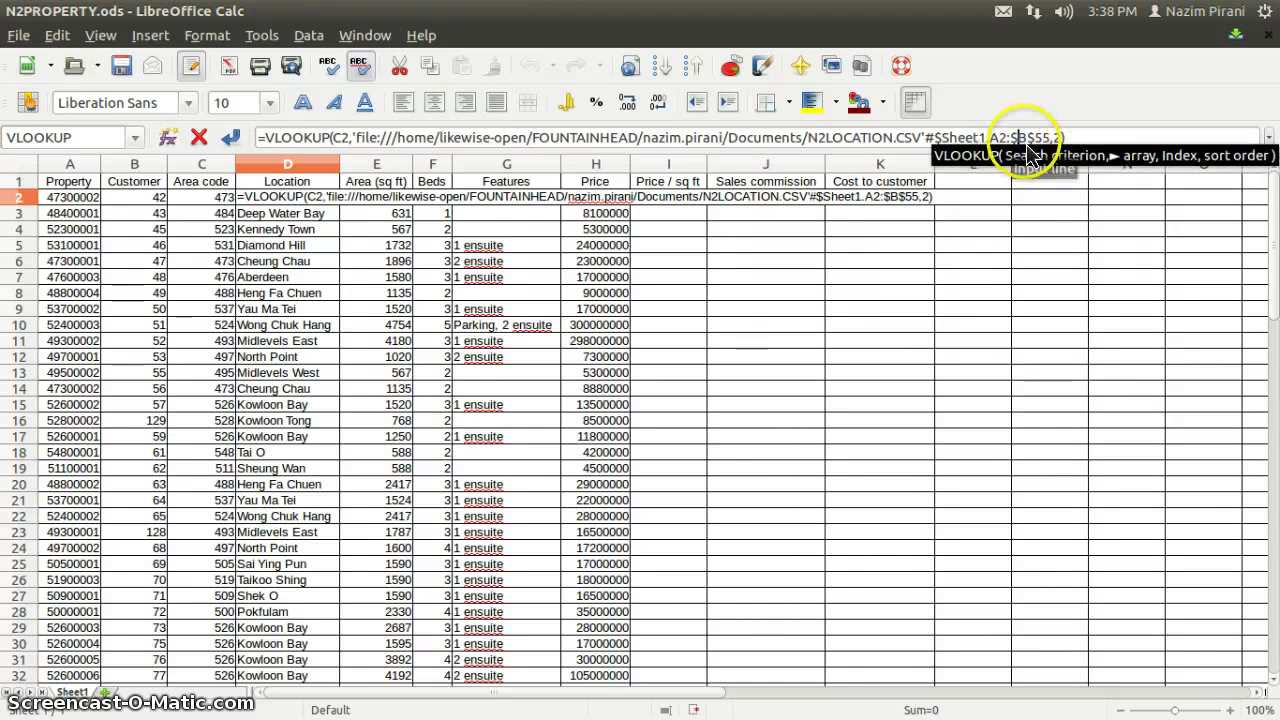
key("BackSpace")
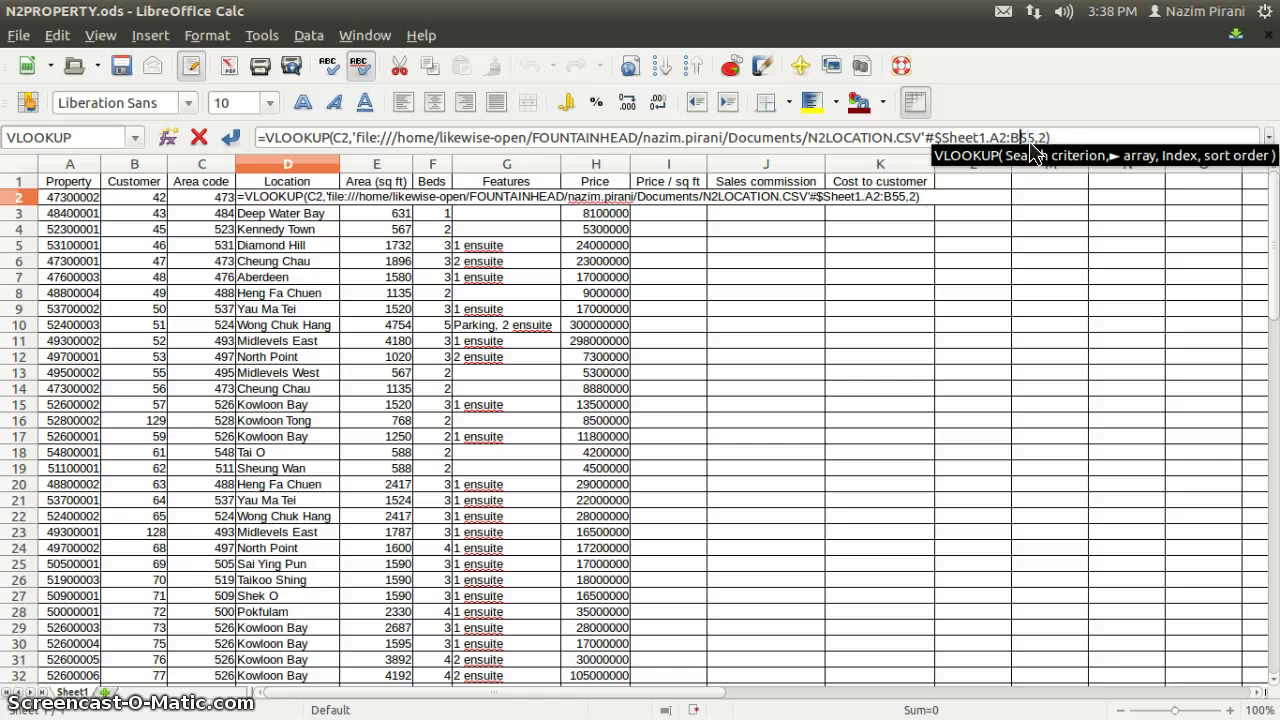
key("Return")
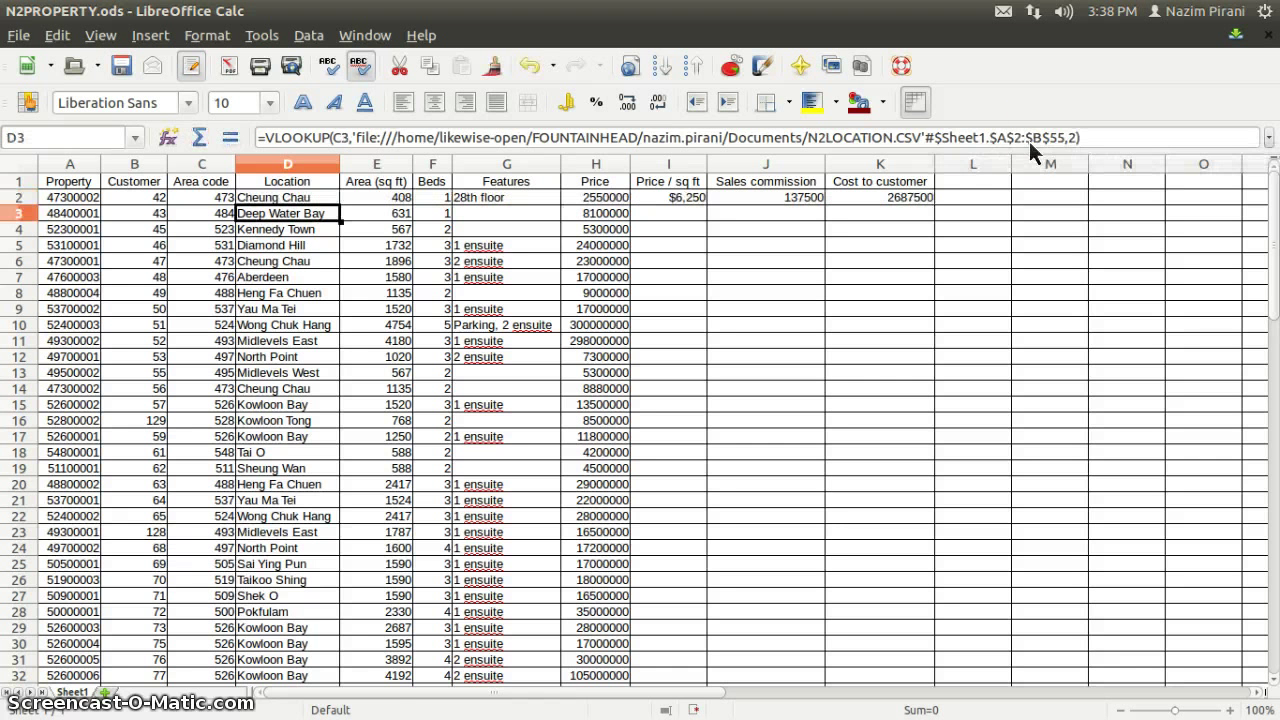
Review the relative lookup range A2:B55 in D2's VLOOKUP formula without editing it
left_click(314, 206)
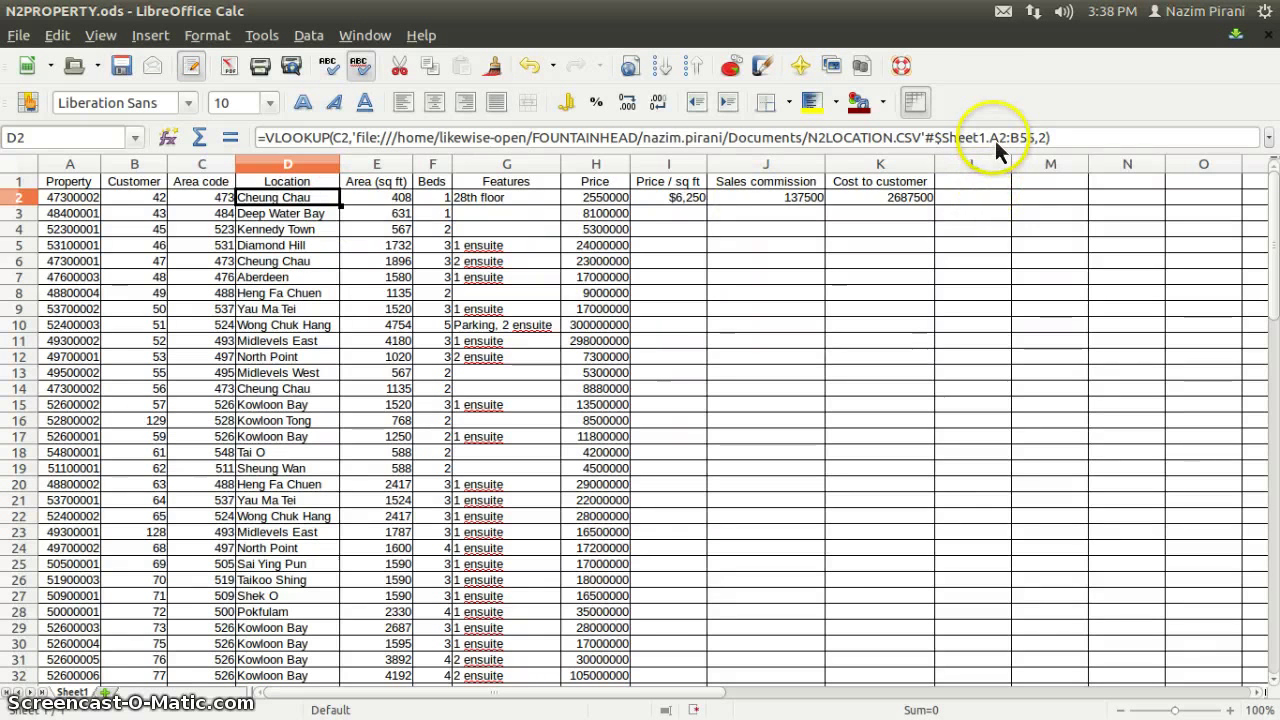
left_click_drag(990, 138, 1030, 140)
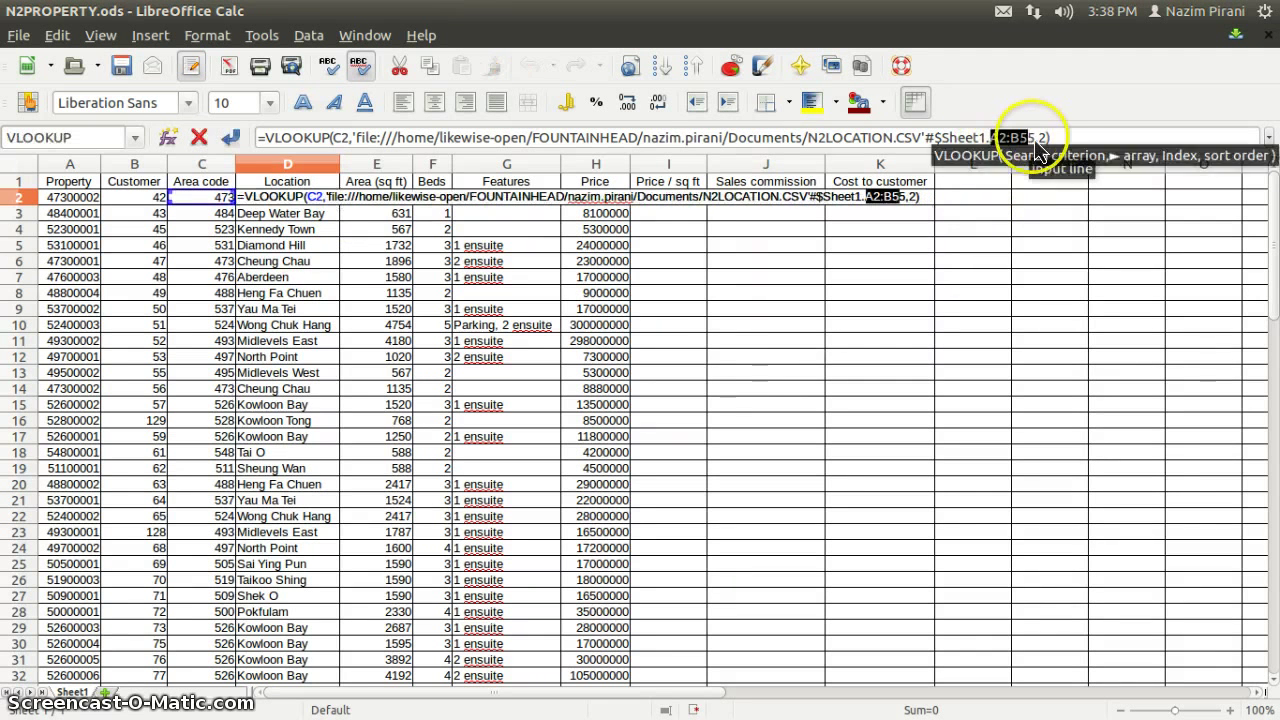
left_click(1055, 139)
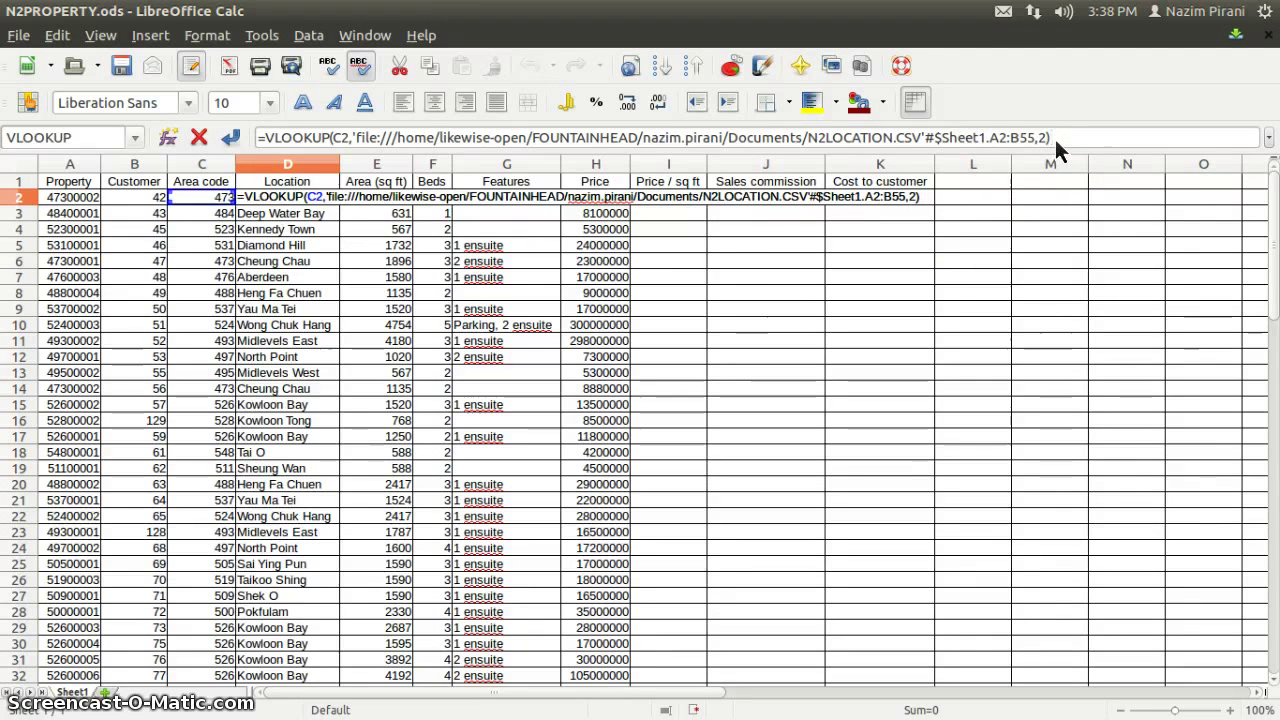
key("Return")
Fill the Location formula with the relative lookup range from D2 down to D74
left_click(329, 196)
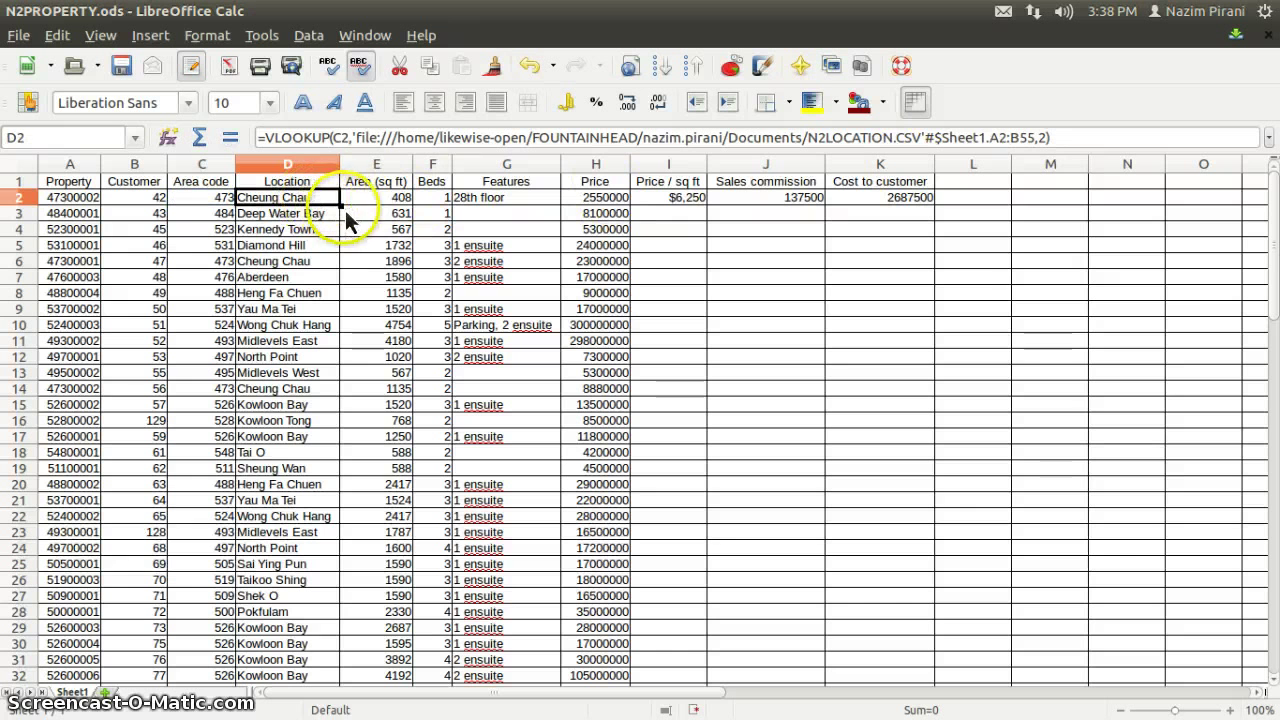
left_click_drag(340, 205, 322, 511)
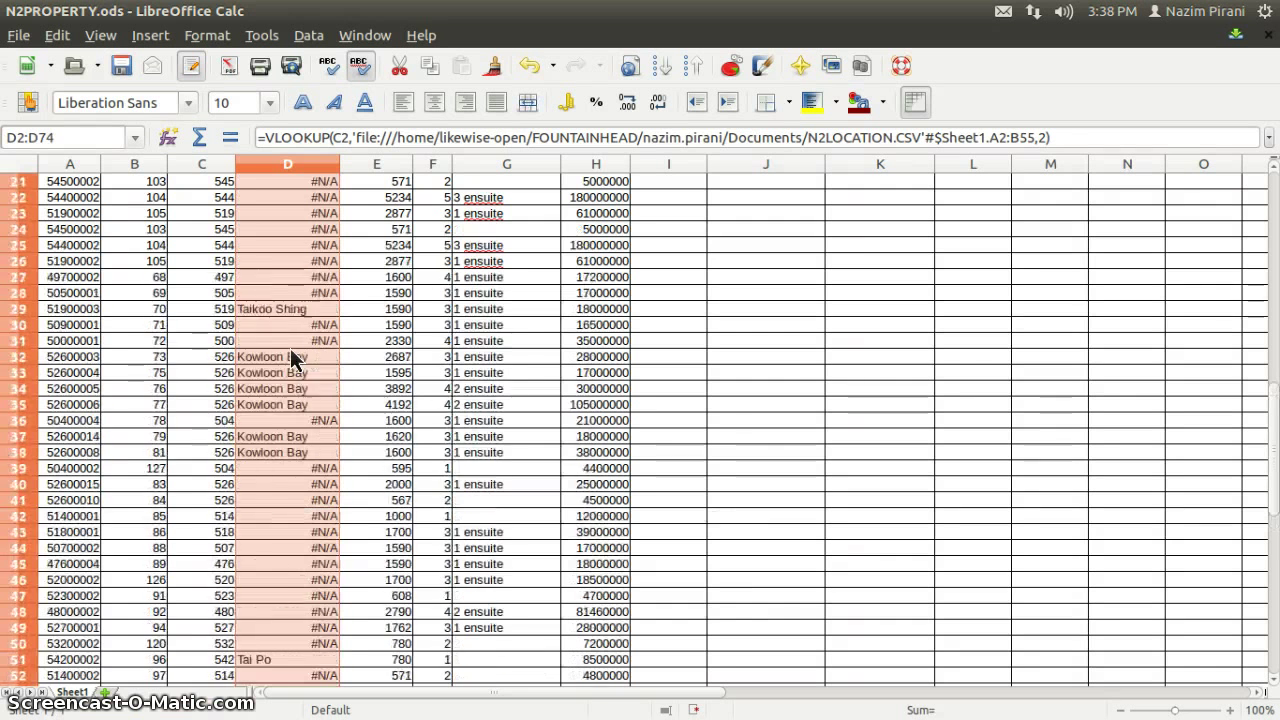
scroll(290, 348, "up", 17)
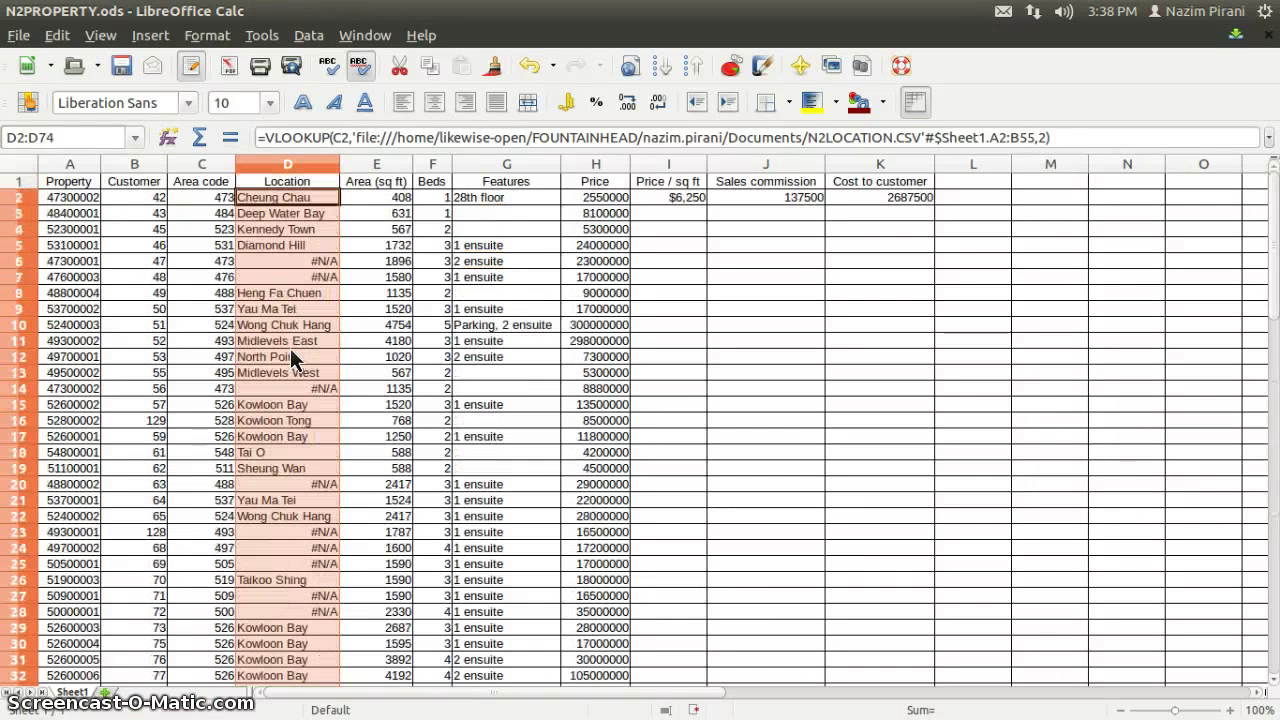
Inspect the VLOOKUP lookup ranges in the #N/A Location cells D6, D7, D14 and D20
left_click(287, 219)
left_click(322, 261)
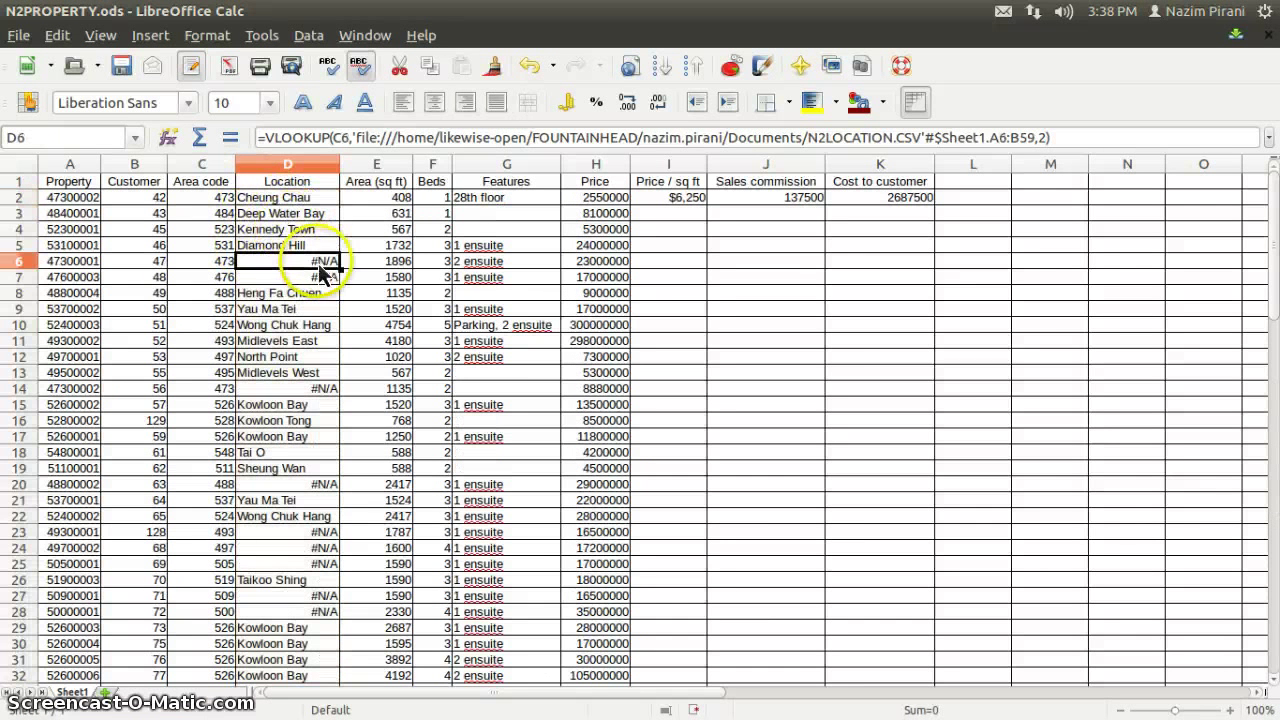
scroll(318, 290, "down", 2)
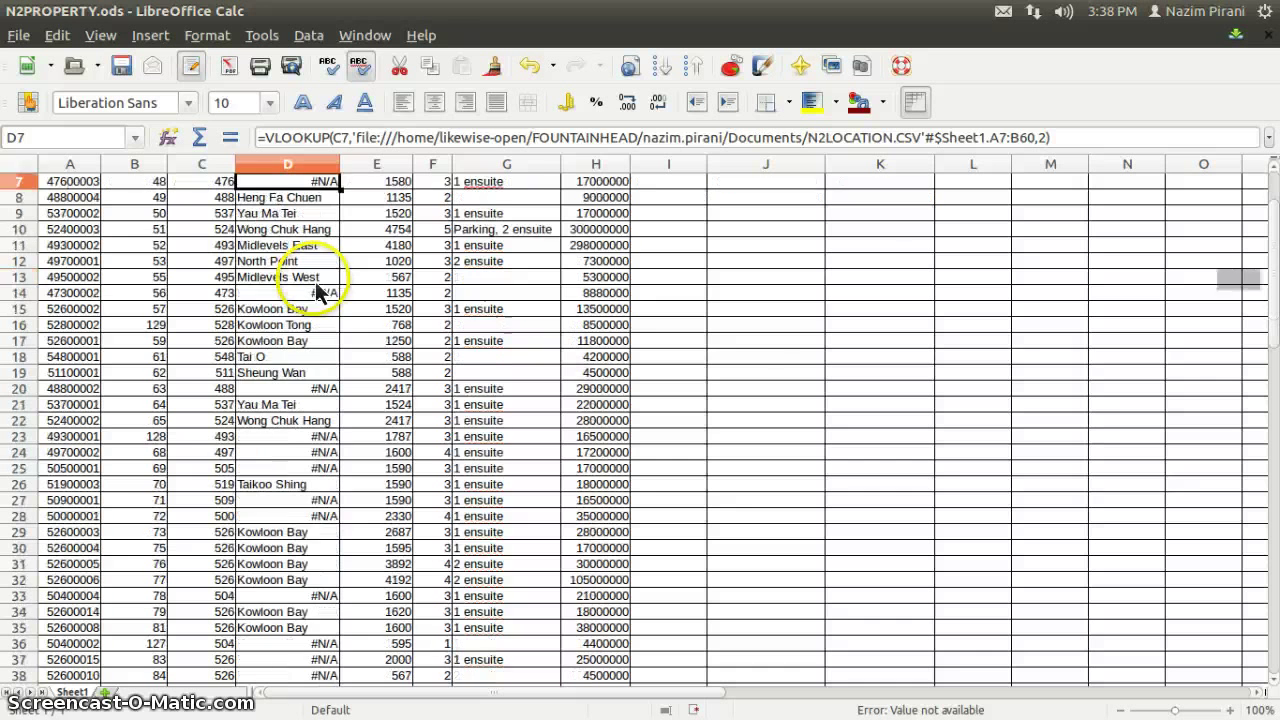
left_click(311, 293)
scroll(311, 308, "down", 1)
scroll(314, 286, "down", 4)
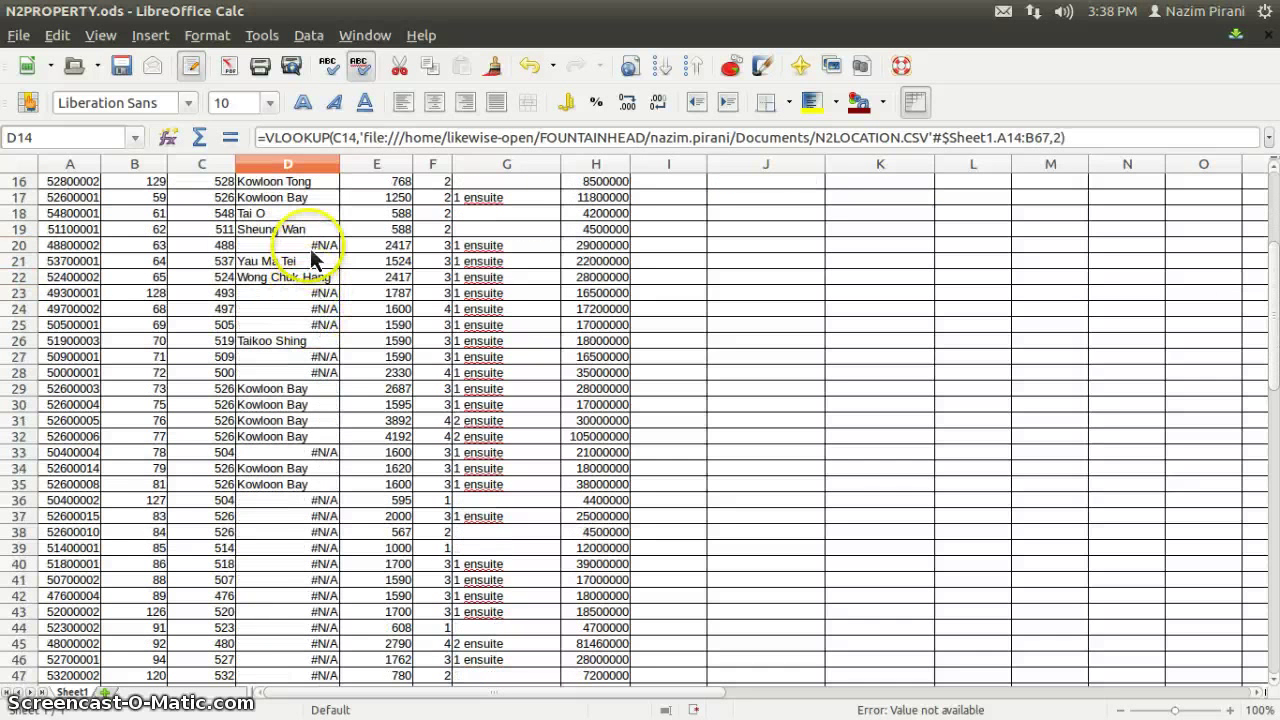
left_click(316, 255)
scroll(316, 258, "up", 5)
scroll(314, 262, "up", 1)
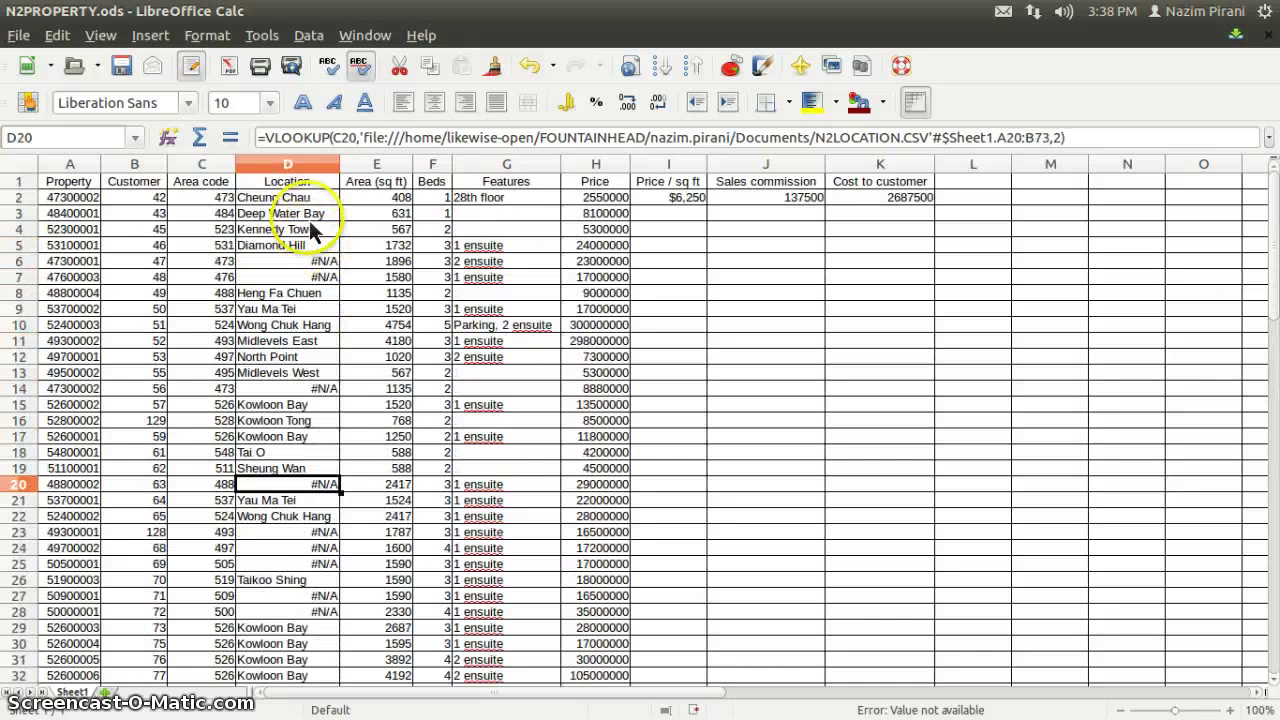
Examine the A2:B55 lookup range in D2's formula again and keep the formula as it is
left_click(300, 198)
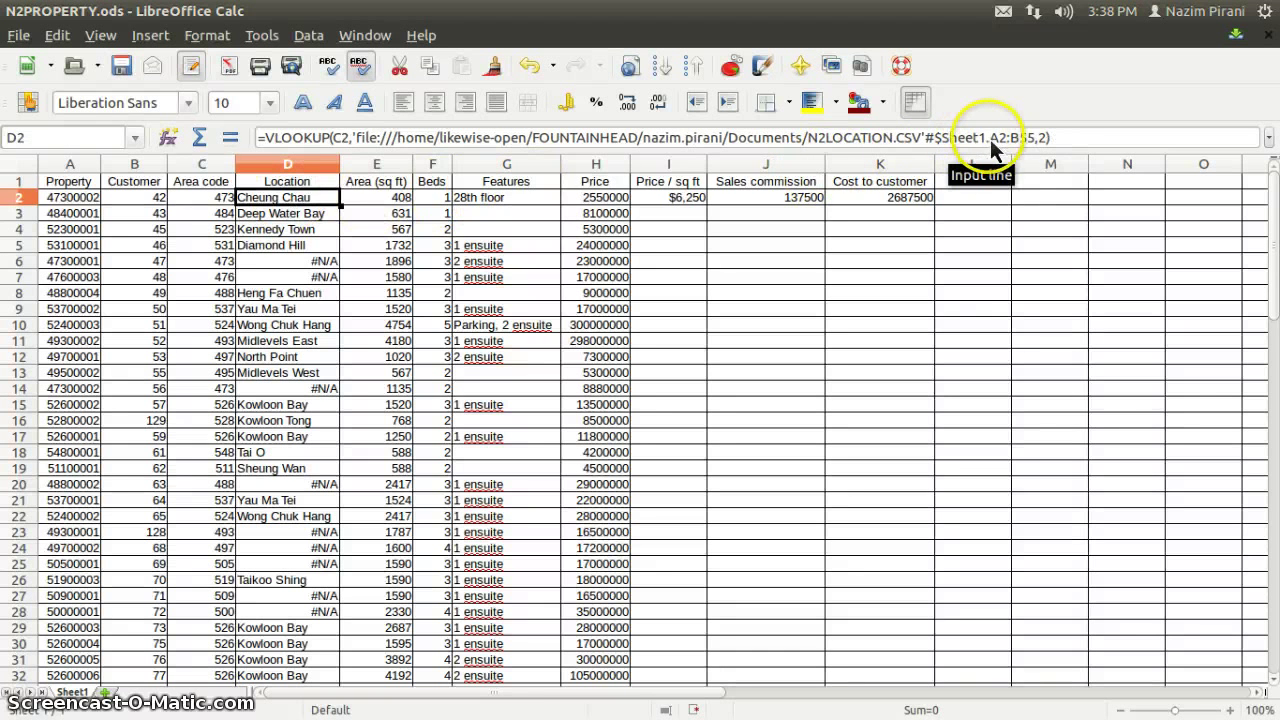
left_click_drag(991, 140, 1036, 140)
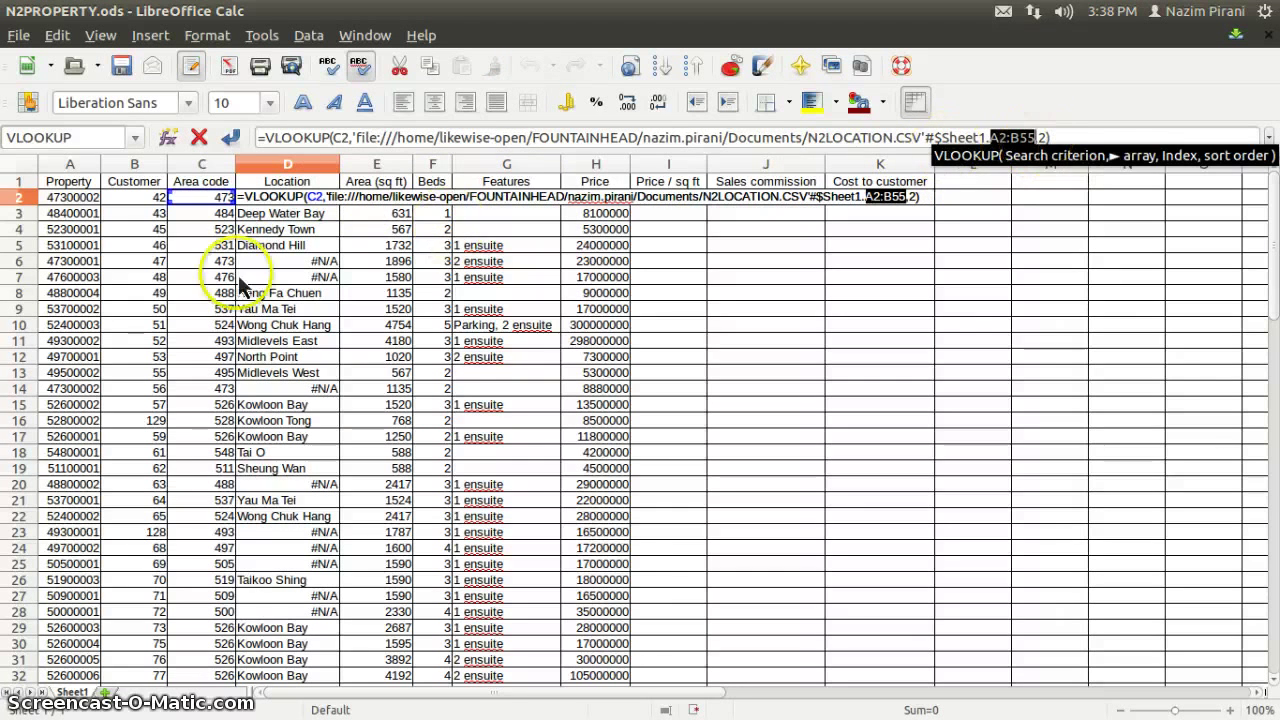
mouse_move(3, 330)
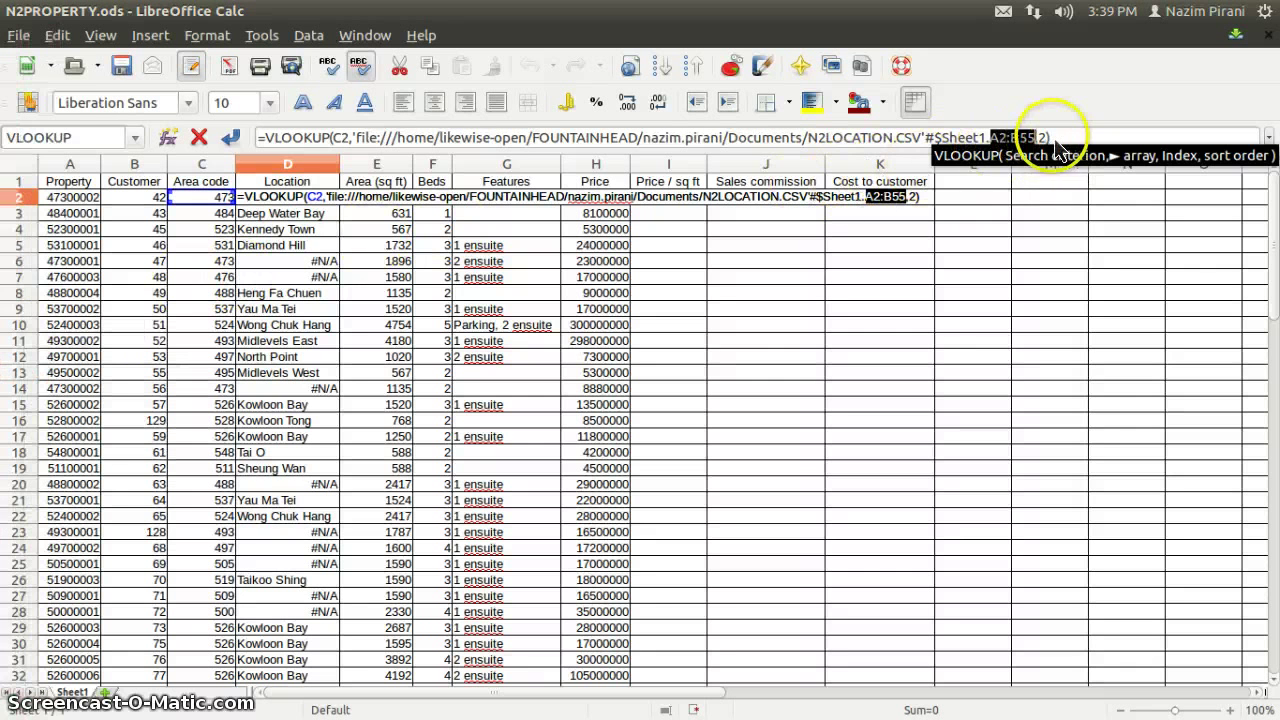
key("Return")
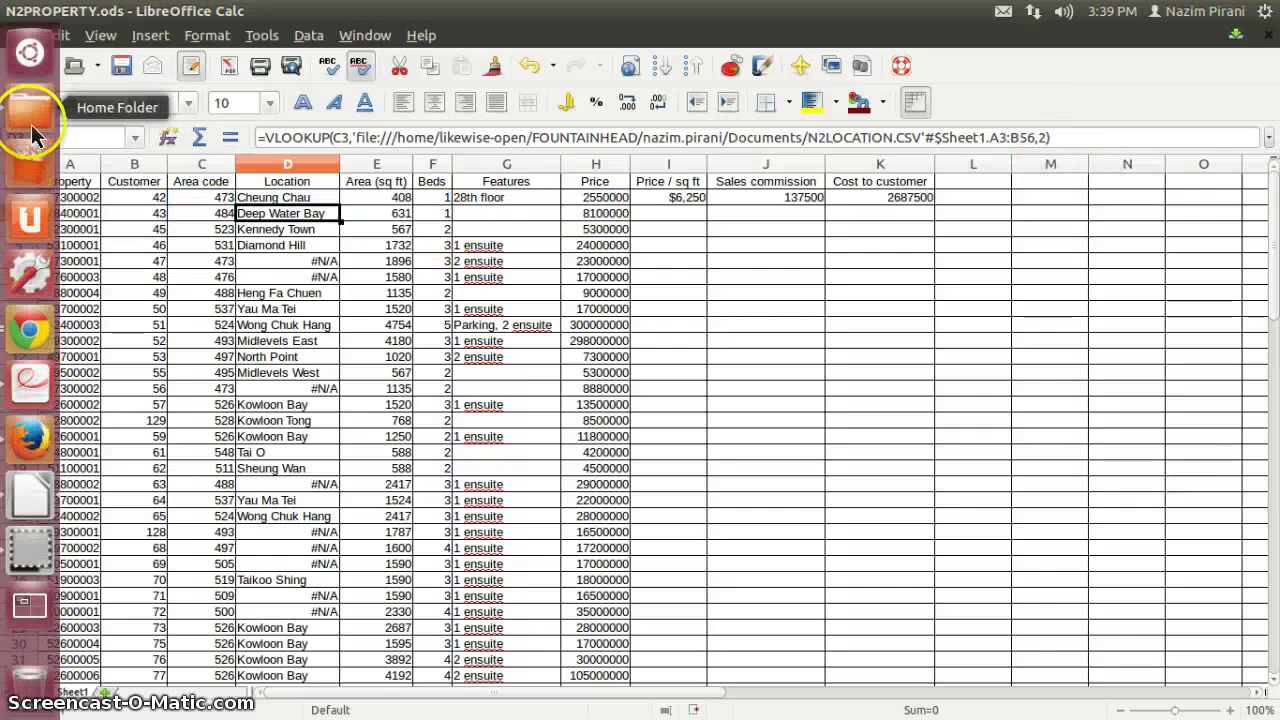
Open N2LOCATION.CSV from the Documents folder, importing it as comma-separated text in Unicode (UTF-8)
left_click(32, 128)
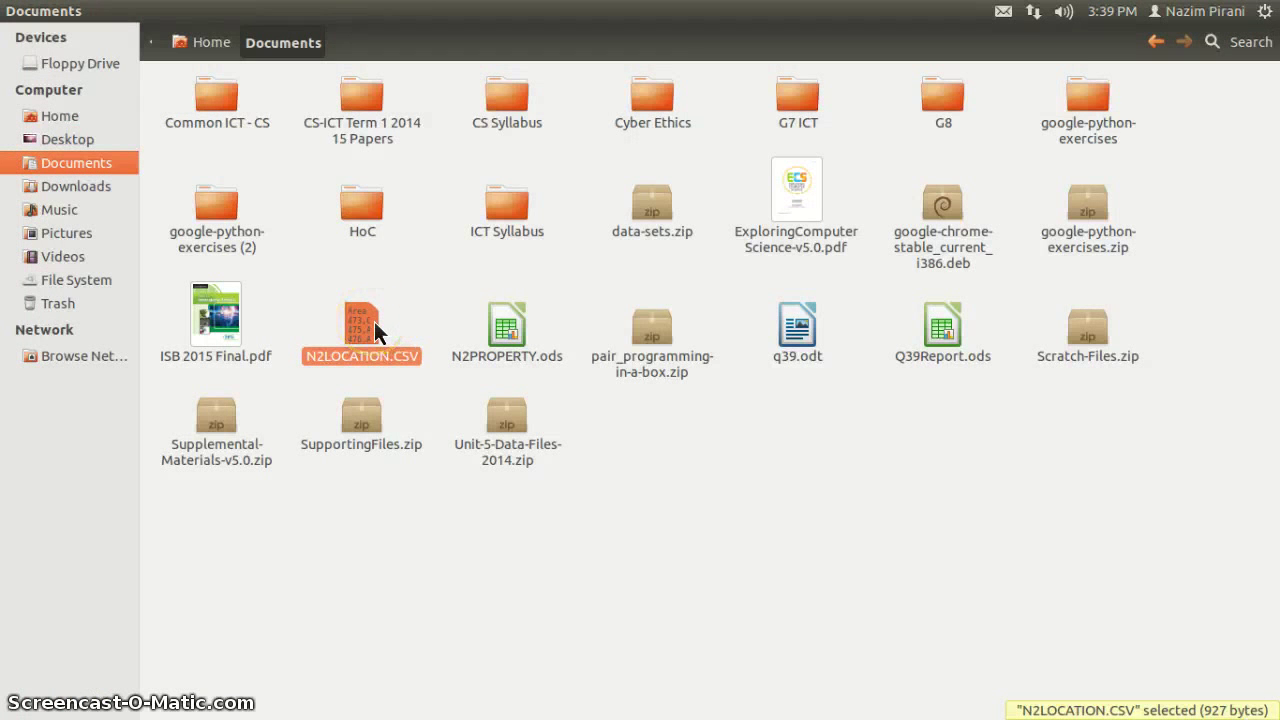
double_click(374, 321)
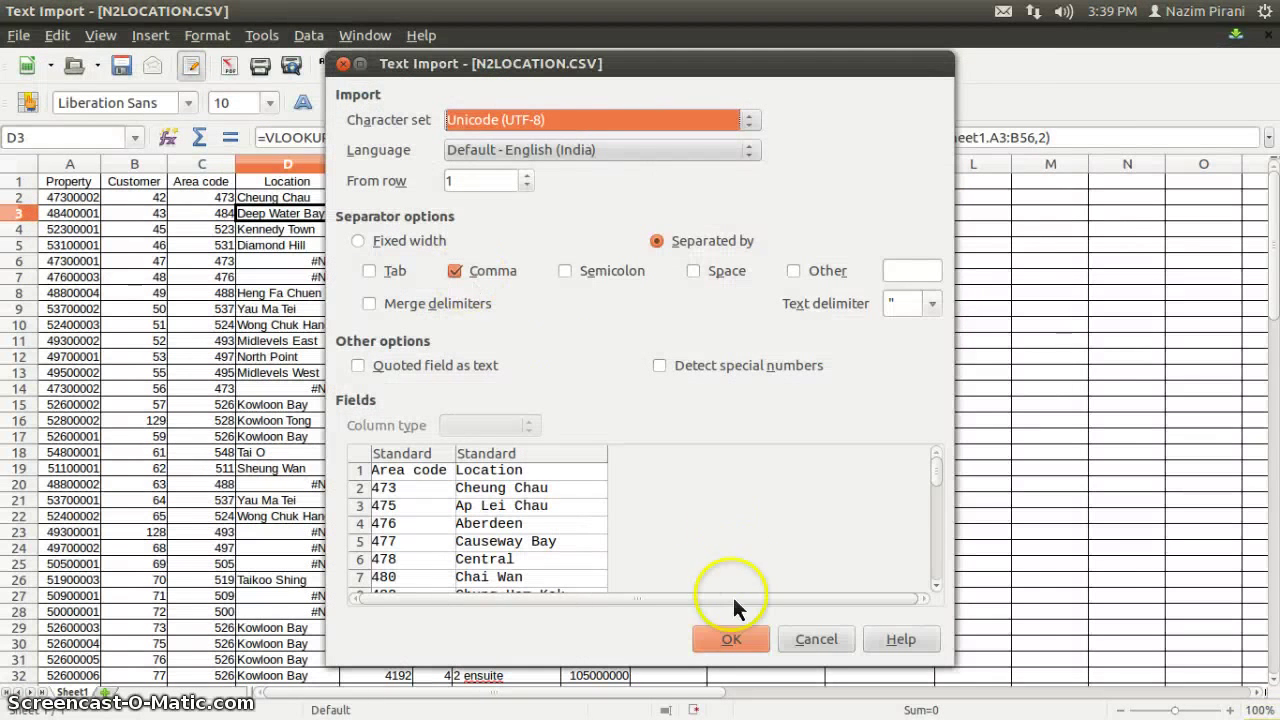
left_click(730, 640)
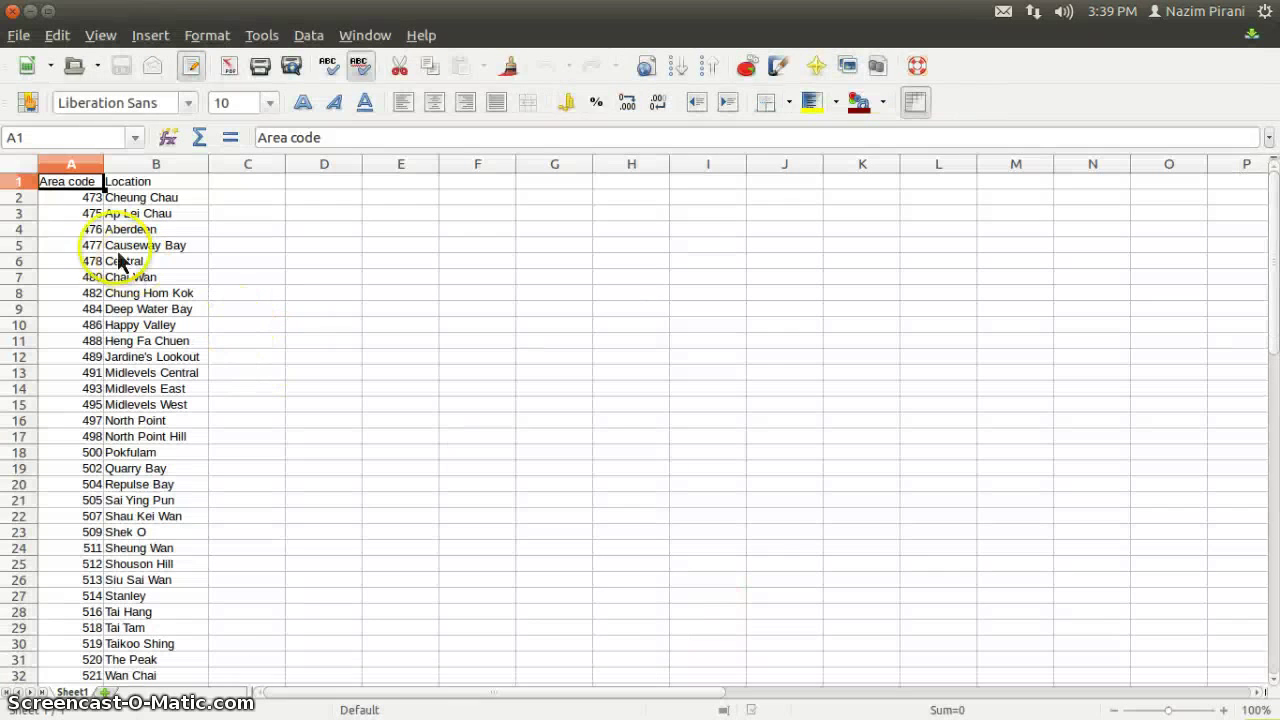
Check where the location table starts and ends in N2LOCATION.CSV, including the rows below it, and return to N2PROPERTY.ods
left_click(76, 200)
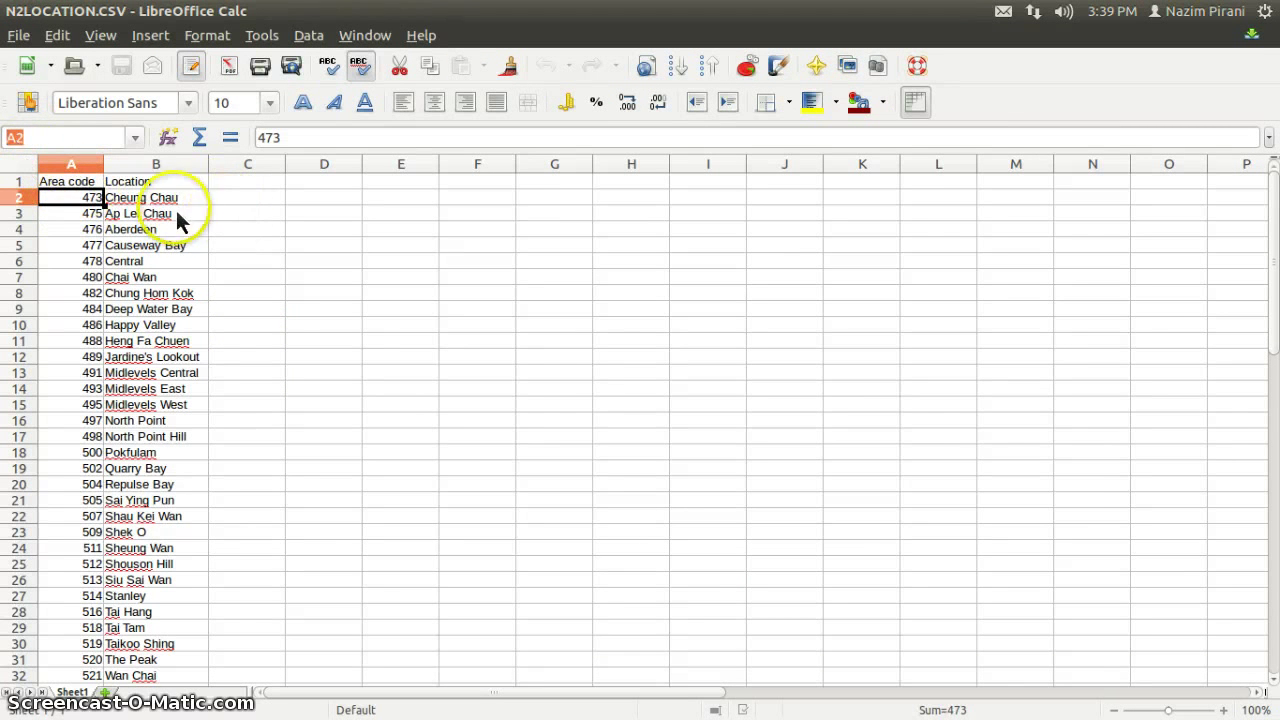
scroll(178, 245, "down", 19)
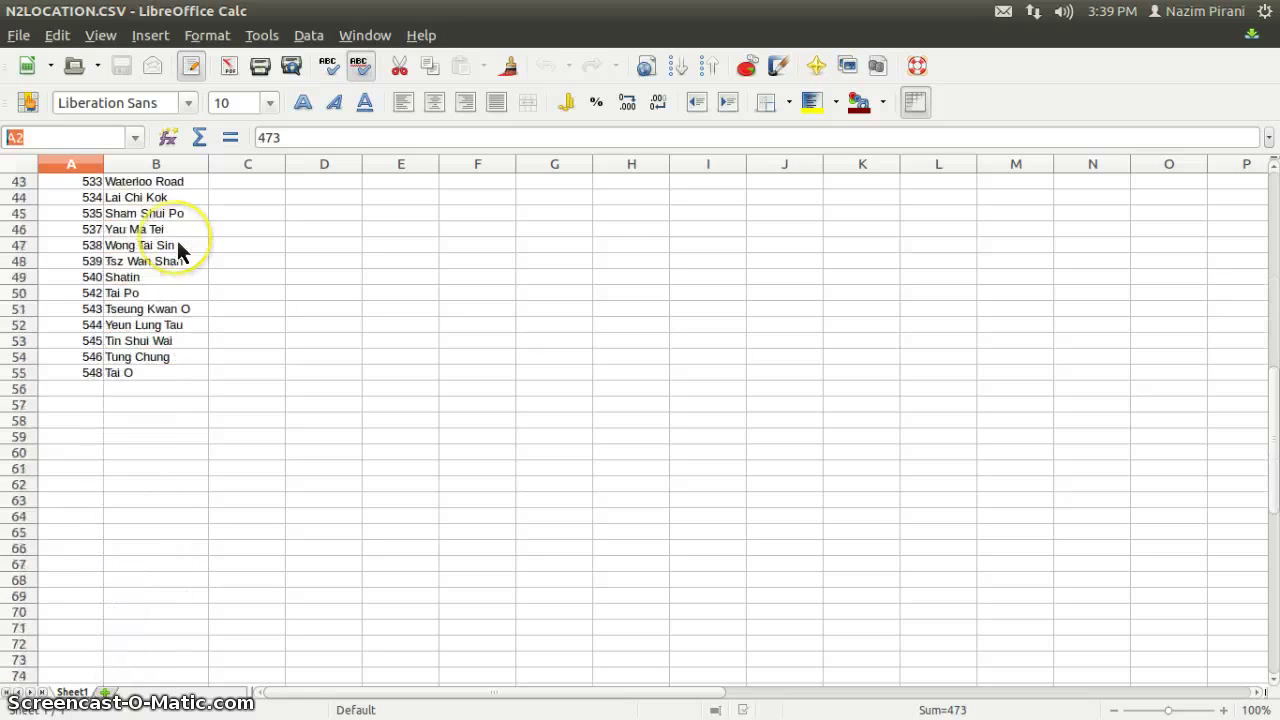
scroll(176, 245, "up", 3)
left_click(158, 280)
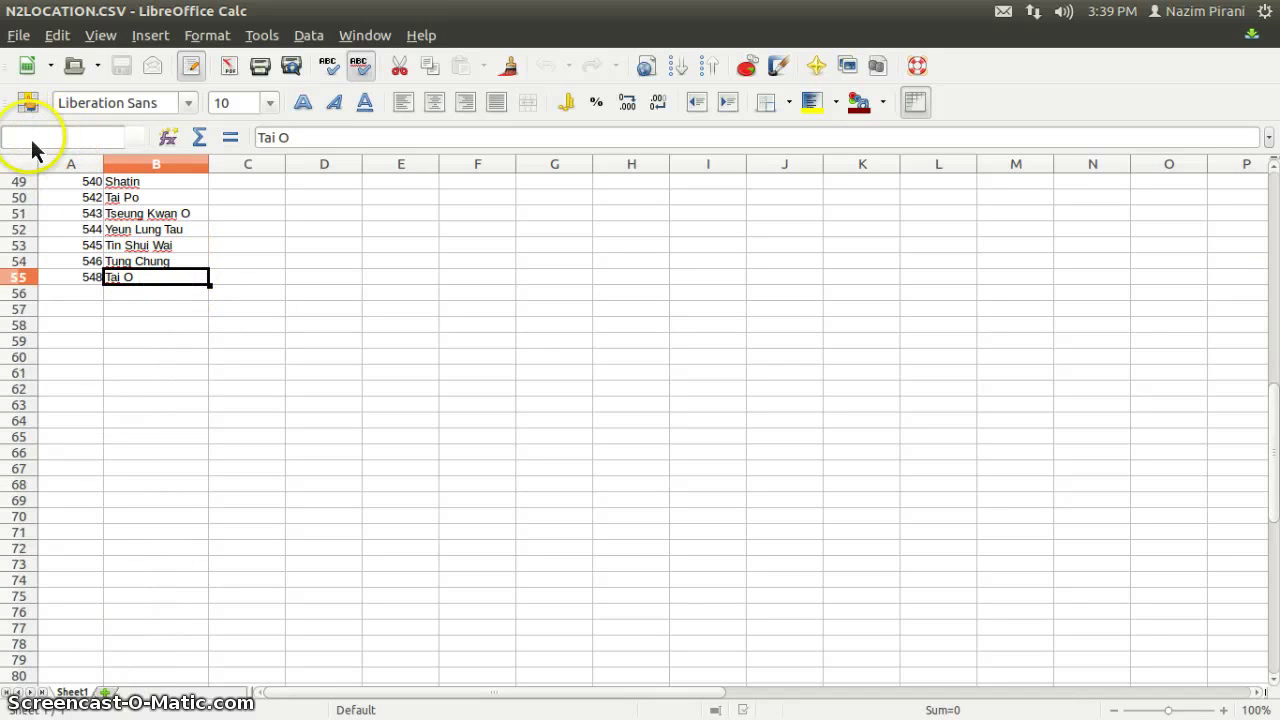
left_click(159, 309)
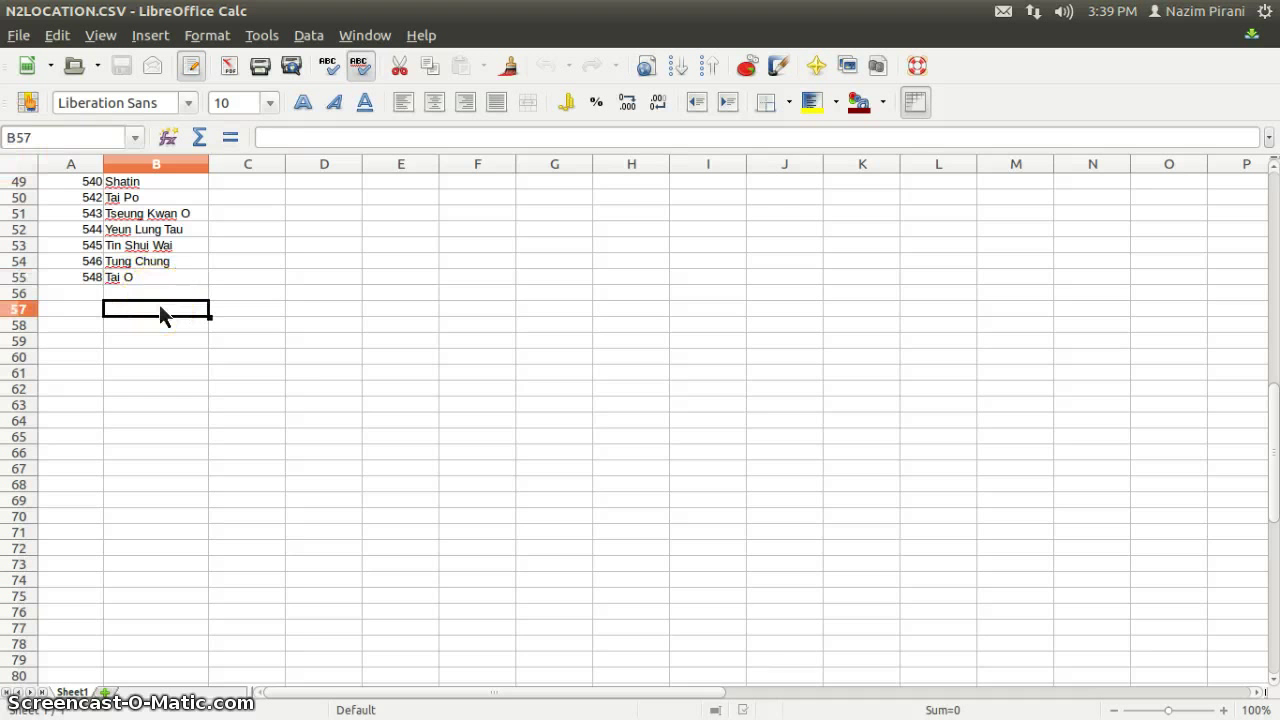
key("alt+Tab")
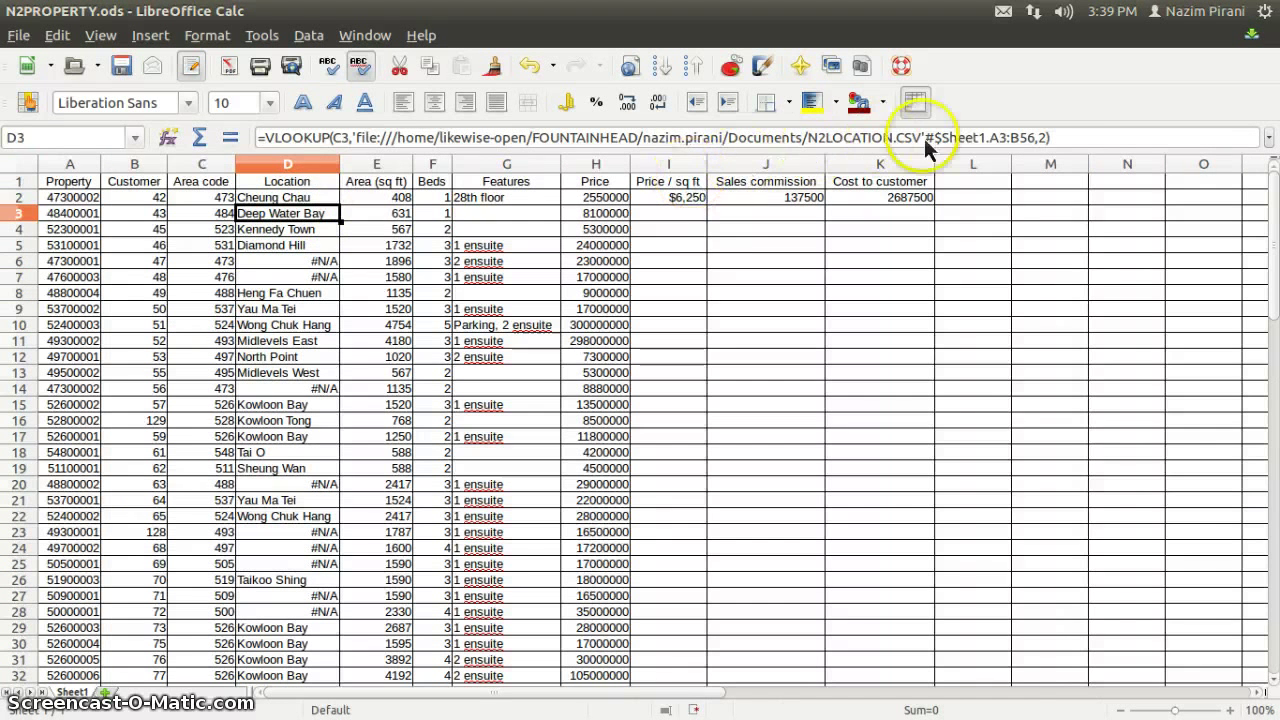
Compare the lookup ranges in the copied VLOOKUP formulas of D3, D4 and D6 without changing them
left_click_drag(990, 142, 1037, 145)
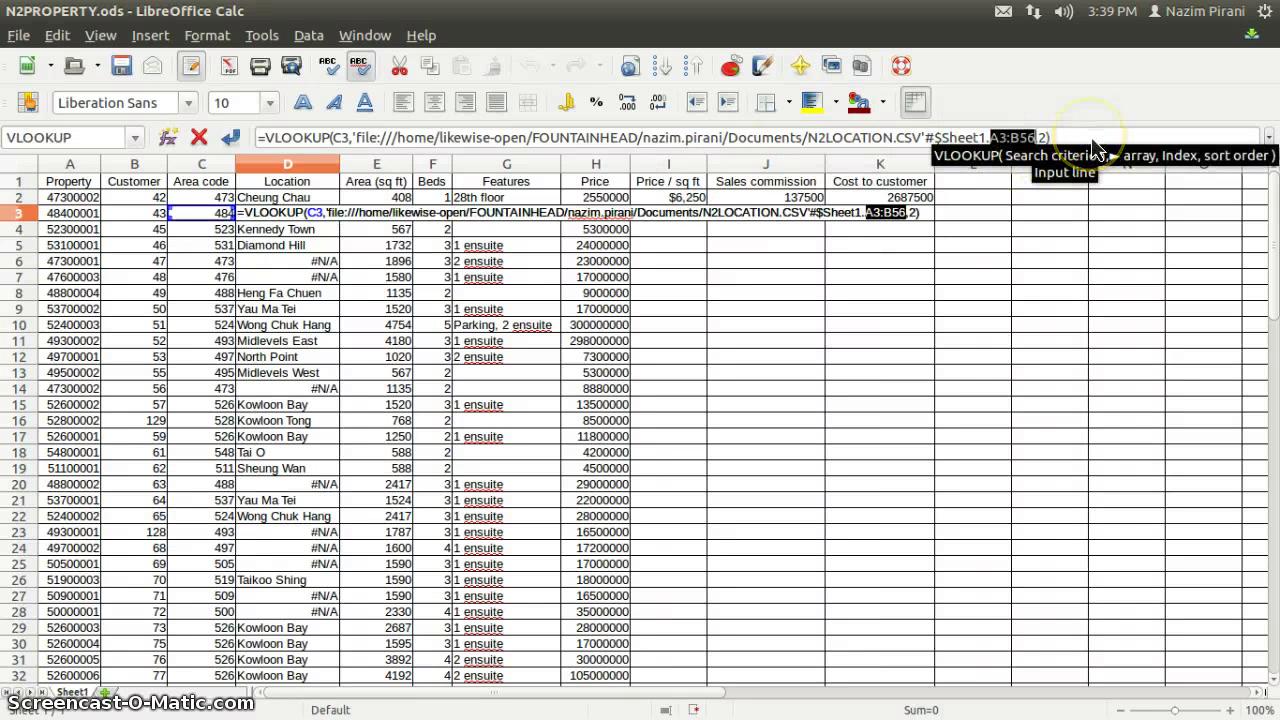
key("Return")
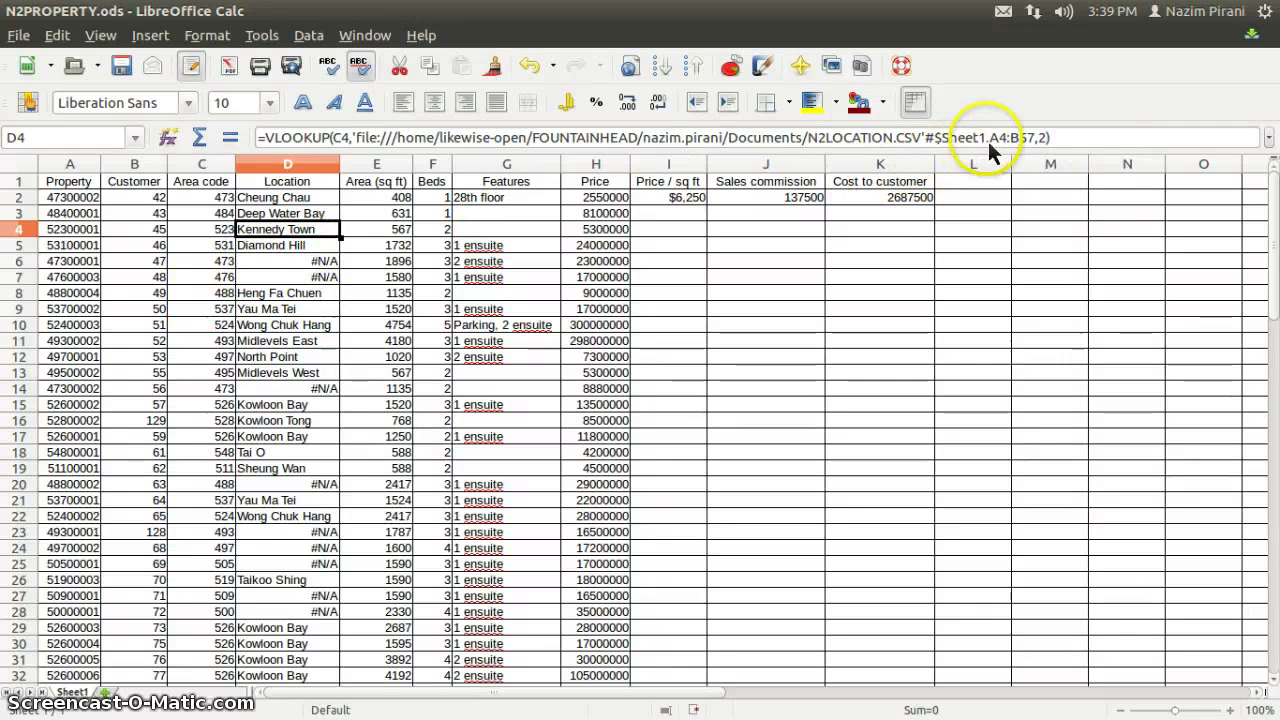
left_click_drag(989, 137, 1037, 138)
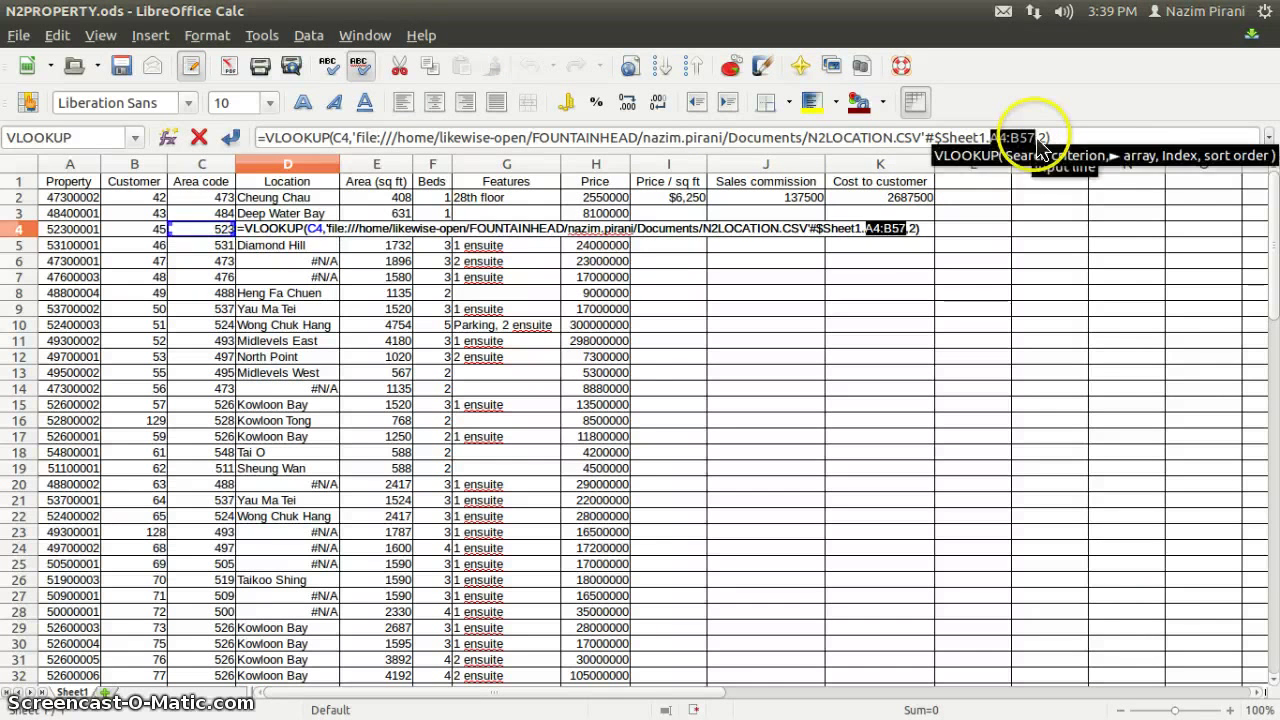
key("Return")
left_click(297, 268)
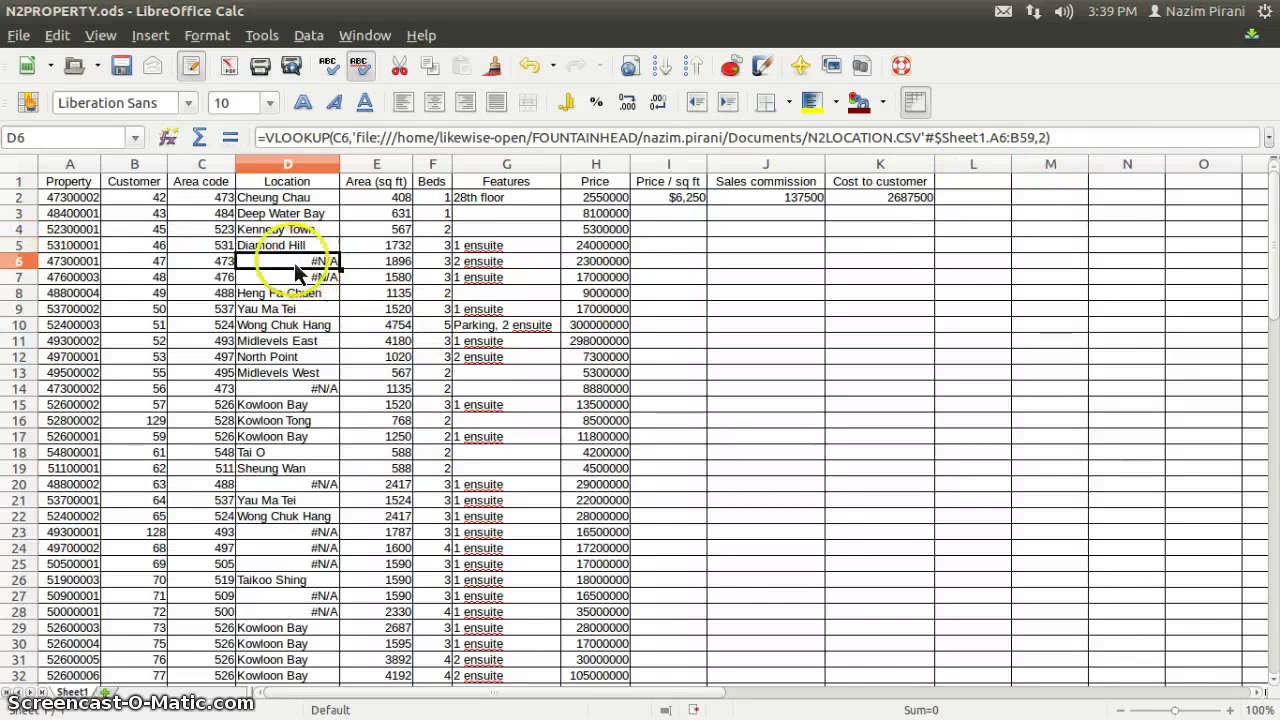
Compare the A6:B59 lookup range in D6's VLOOKUP formula with the rows of the location table in N2LOCATION.CSV
double_click(993, 140)
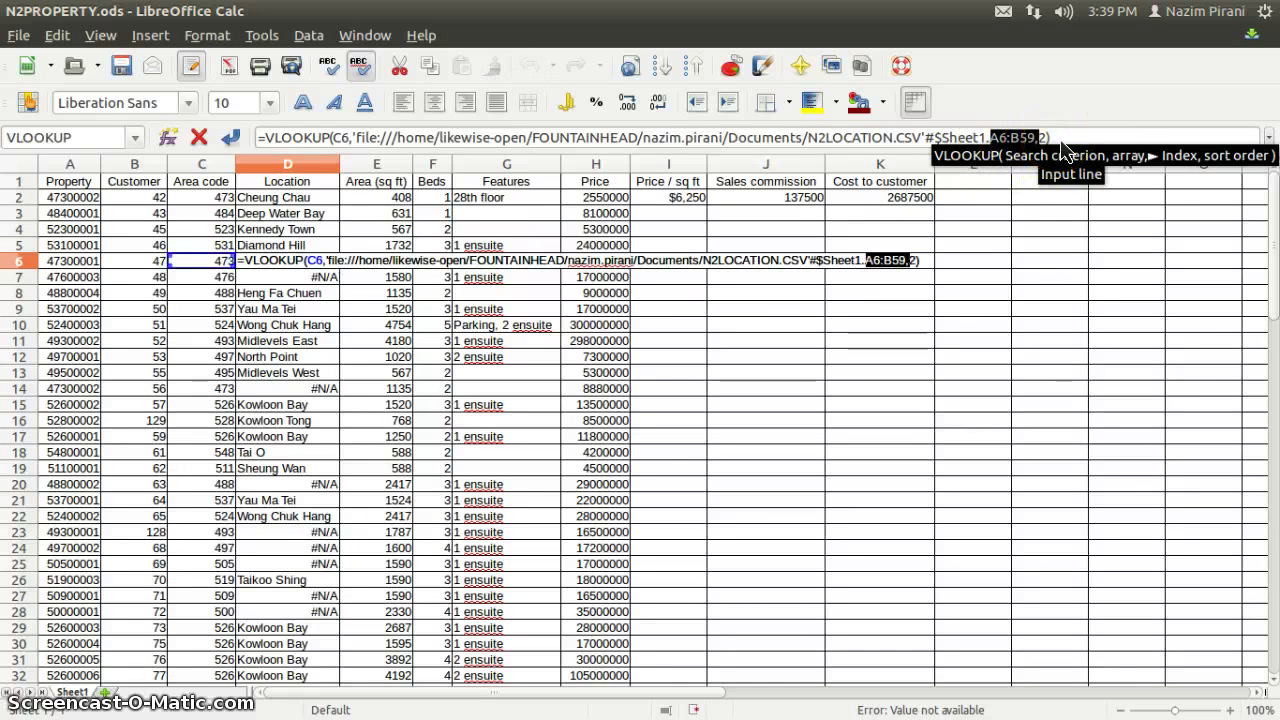
key("alt+Tab")
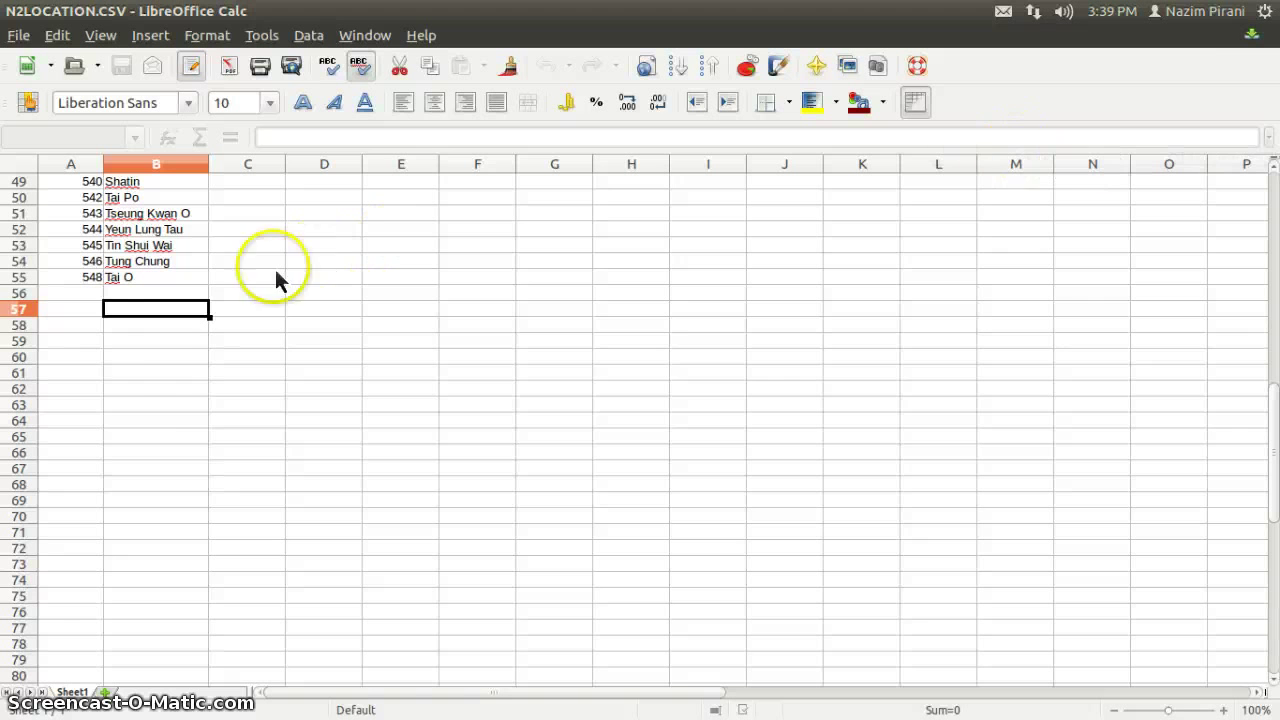
left_click(137, 343)
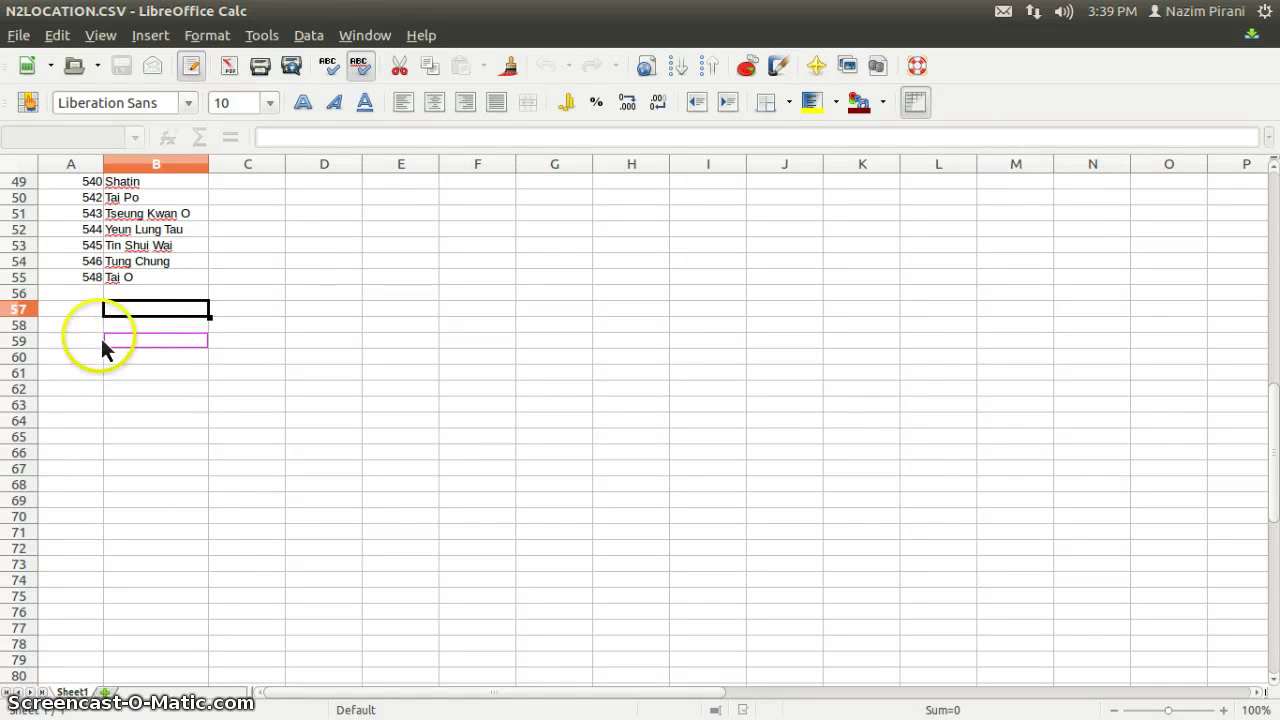
left_click(98, 344)
scroll(138, 345, "up", 16)
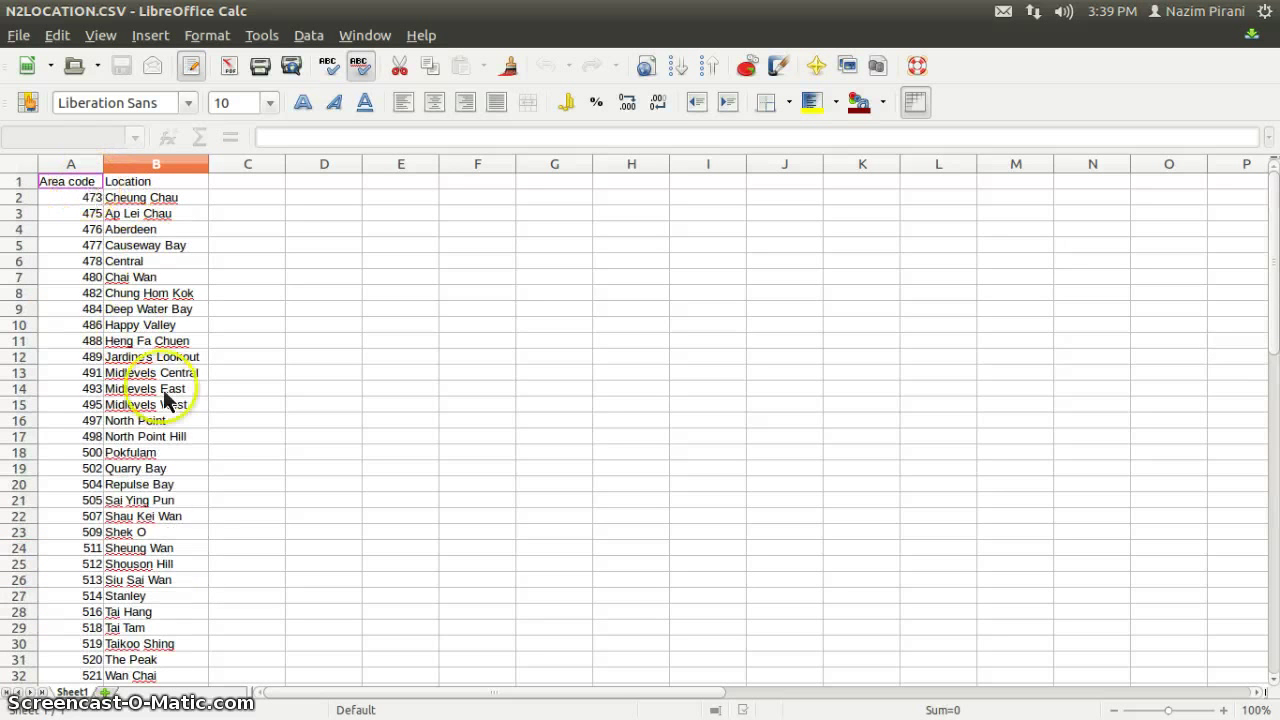
scroll(187, 485, "down", 14)
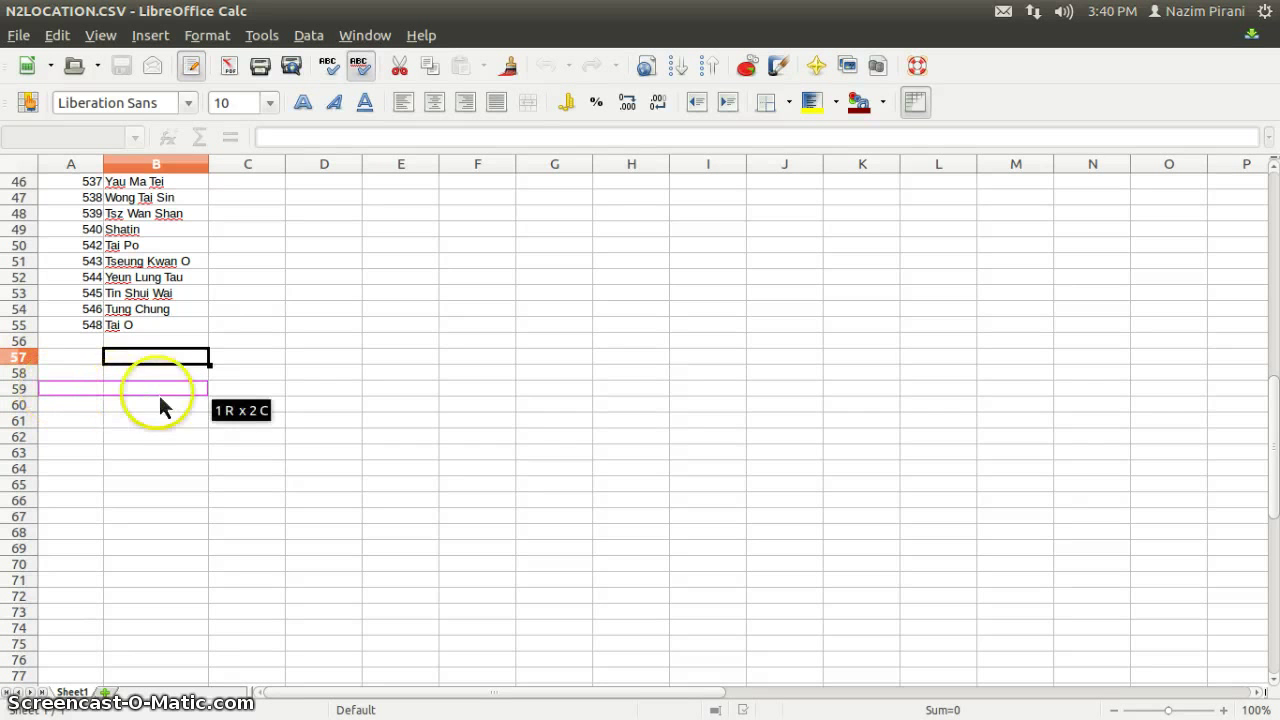
left_click_drag(159, 396, 190, 391)
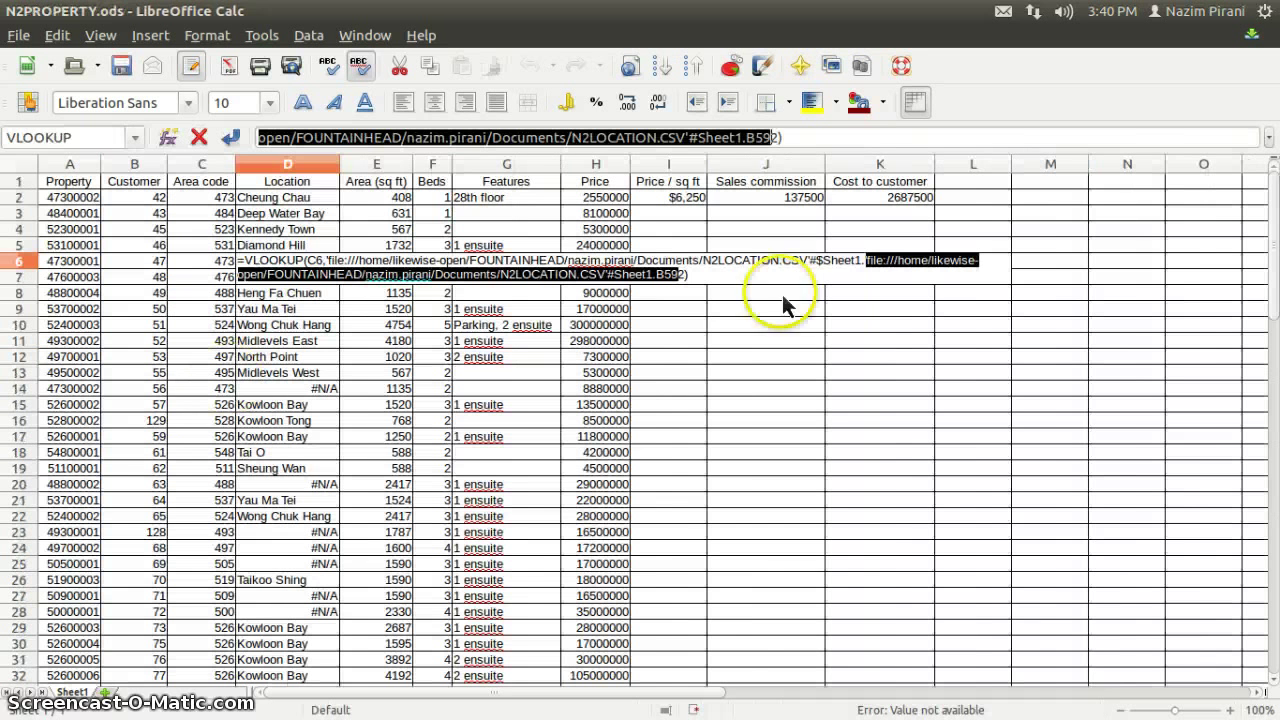
Reinsert the comma before the column index 2 in D6's altered VLOOKUP formula and accept the formula
left_click(801, 138)
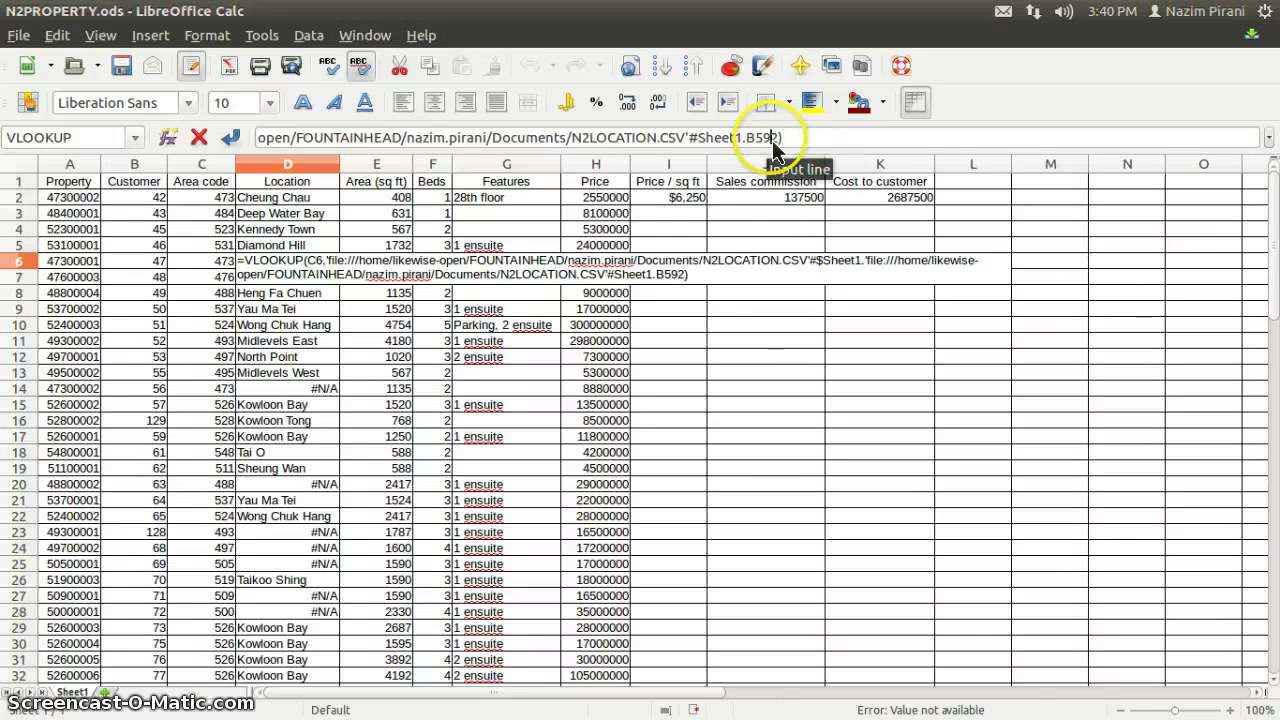
left_click(862, 140)
type(",")
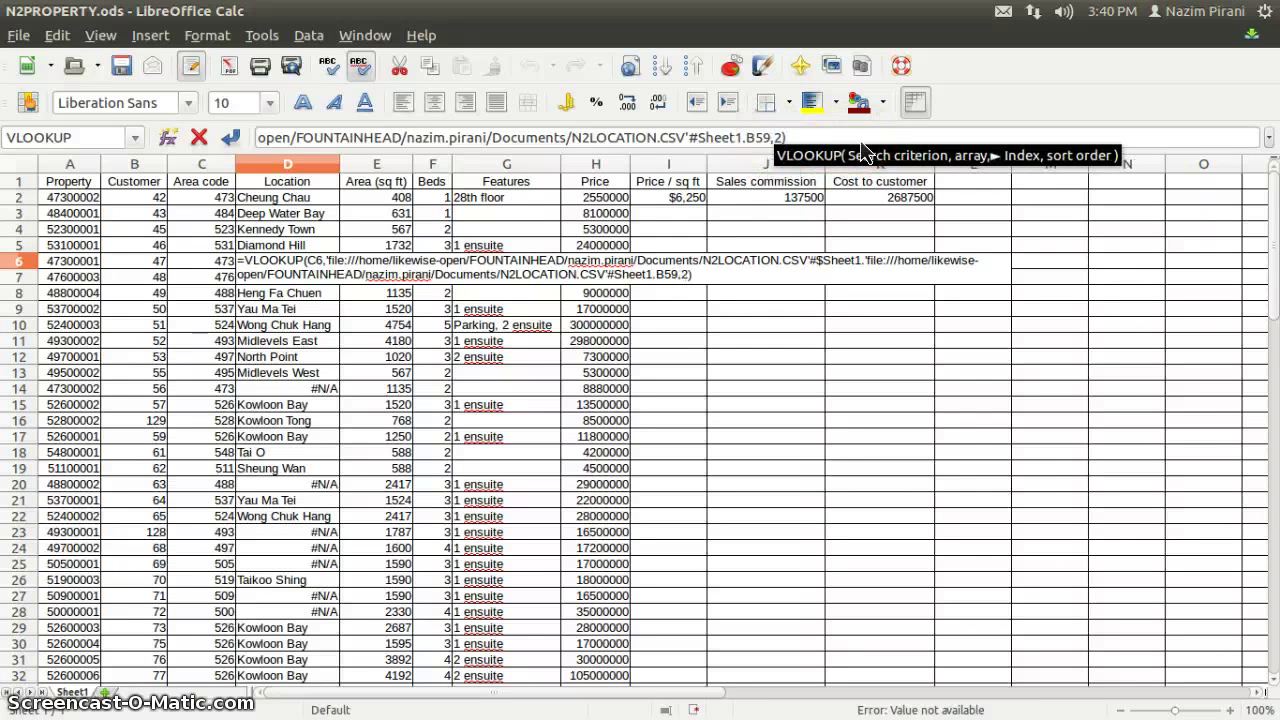
key("Return")
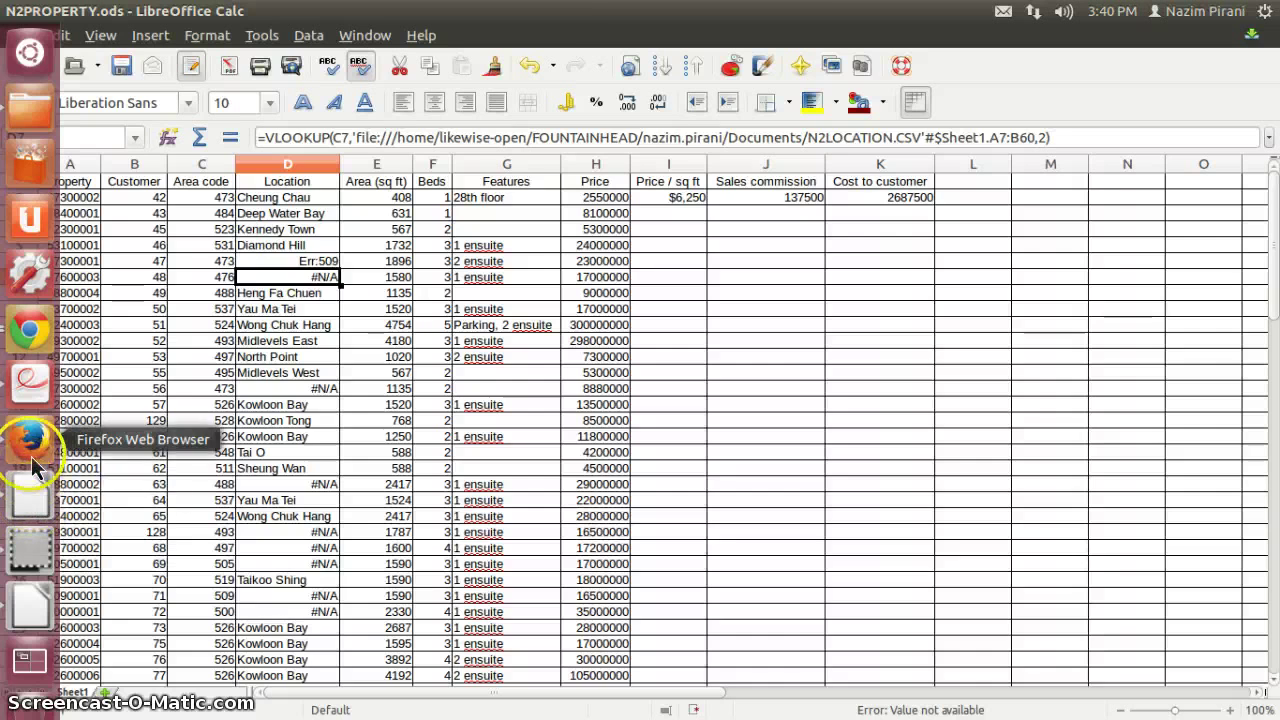
Switch to N2LOCATION.CSV and examine the rows below the location table, including cells B59 and B60
left_click(31, 448)
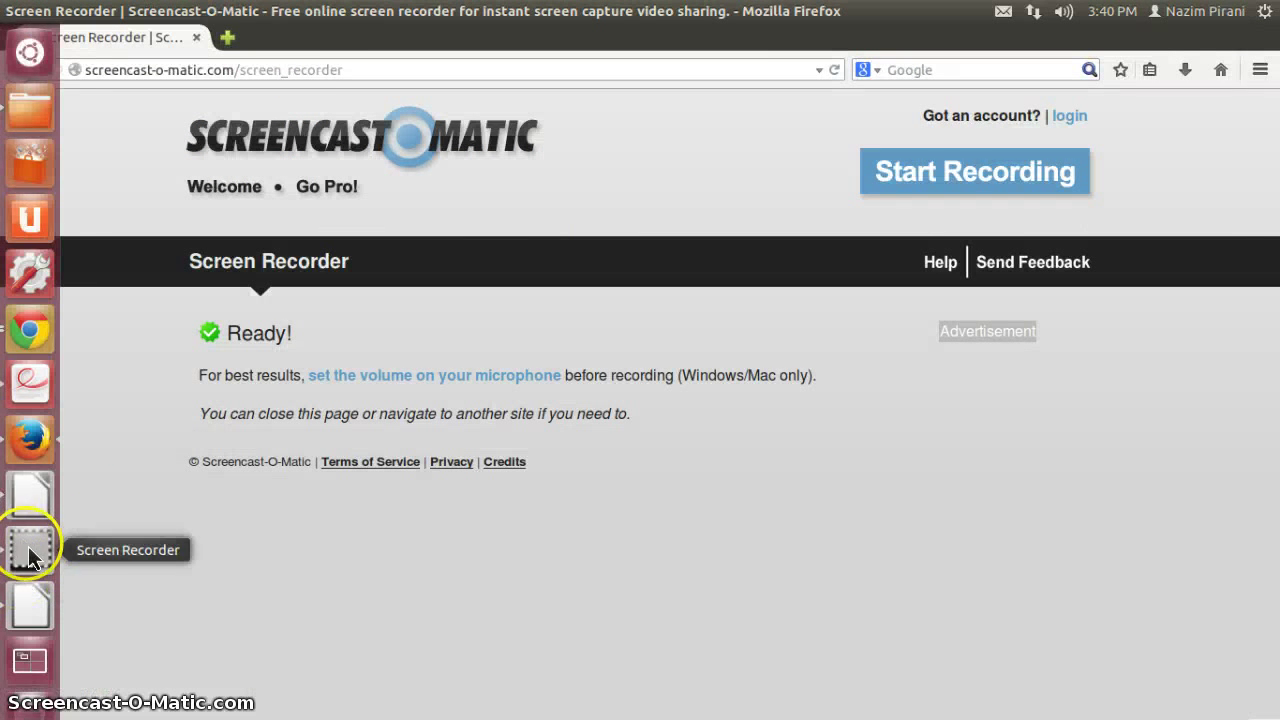
left_click(30, 550)
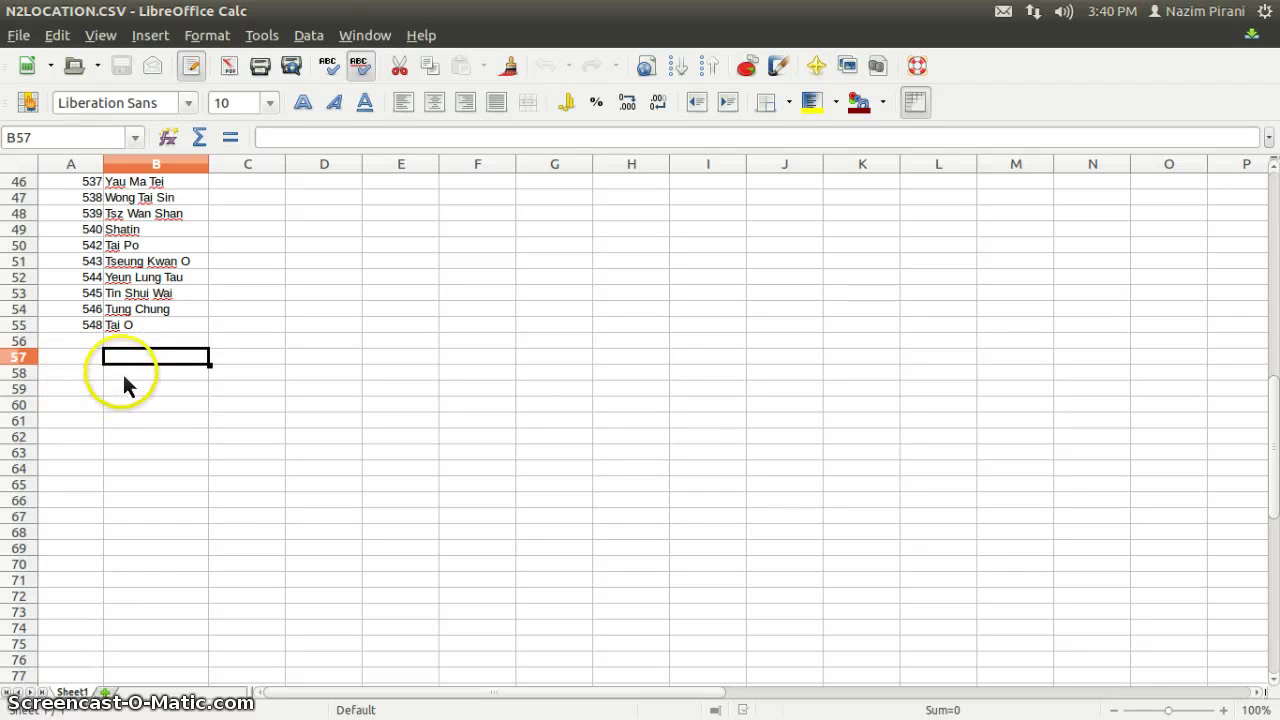
key("Down")
key("Down")
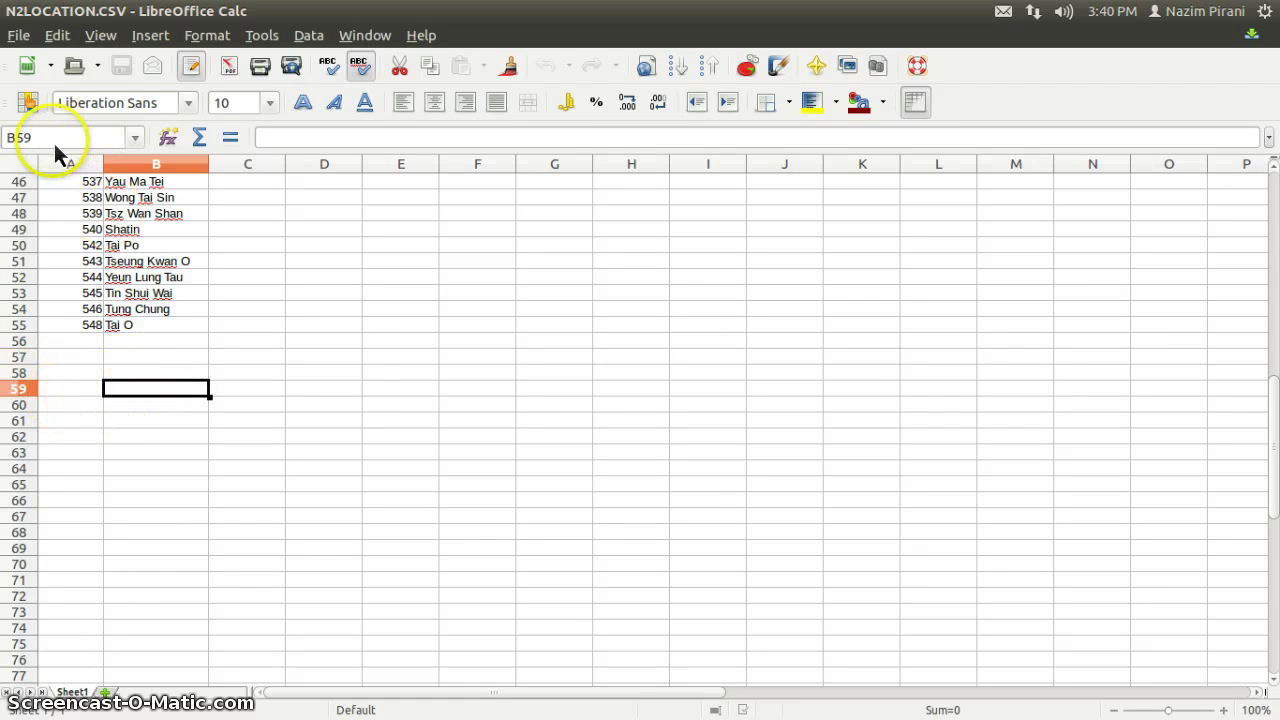
left_click(131, 409)
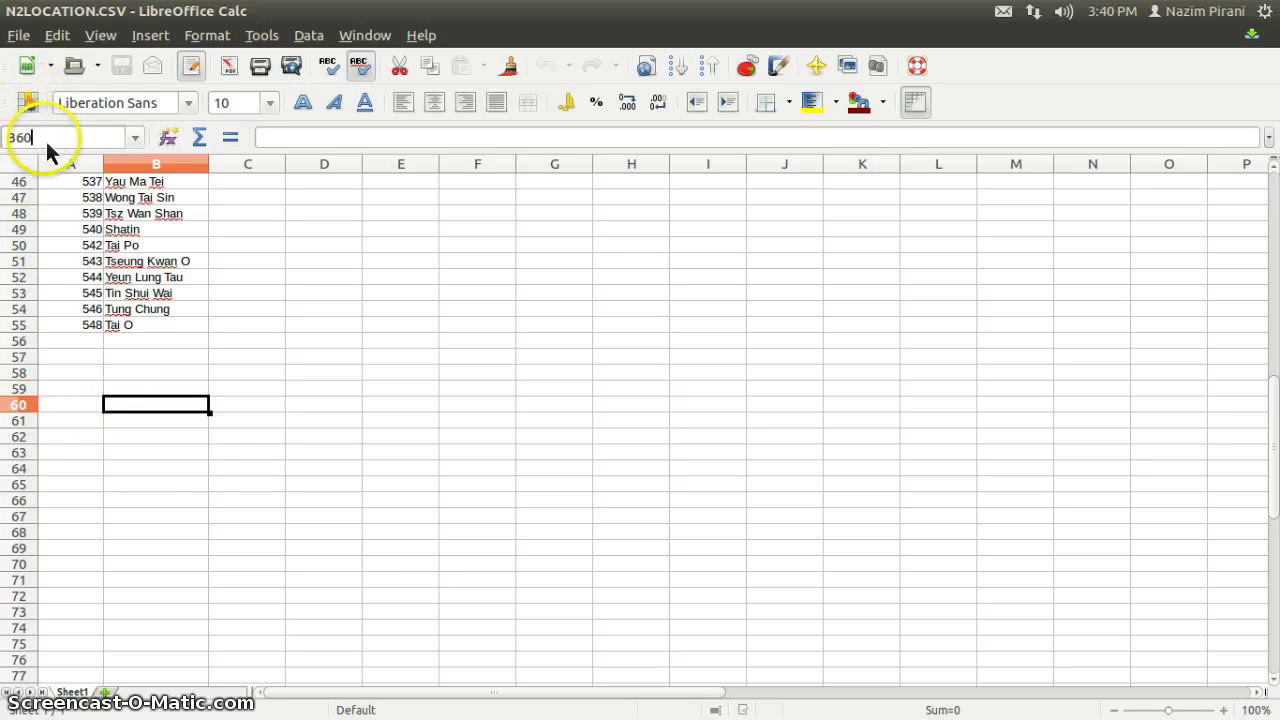
left_click_drag(43, 137, 15, 137)
left_click(72, 390)
left_click_drag(62, 350, 156, 500)
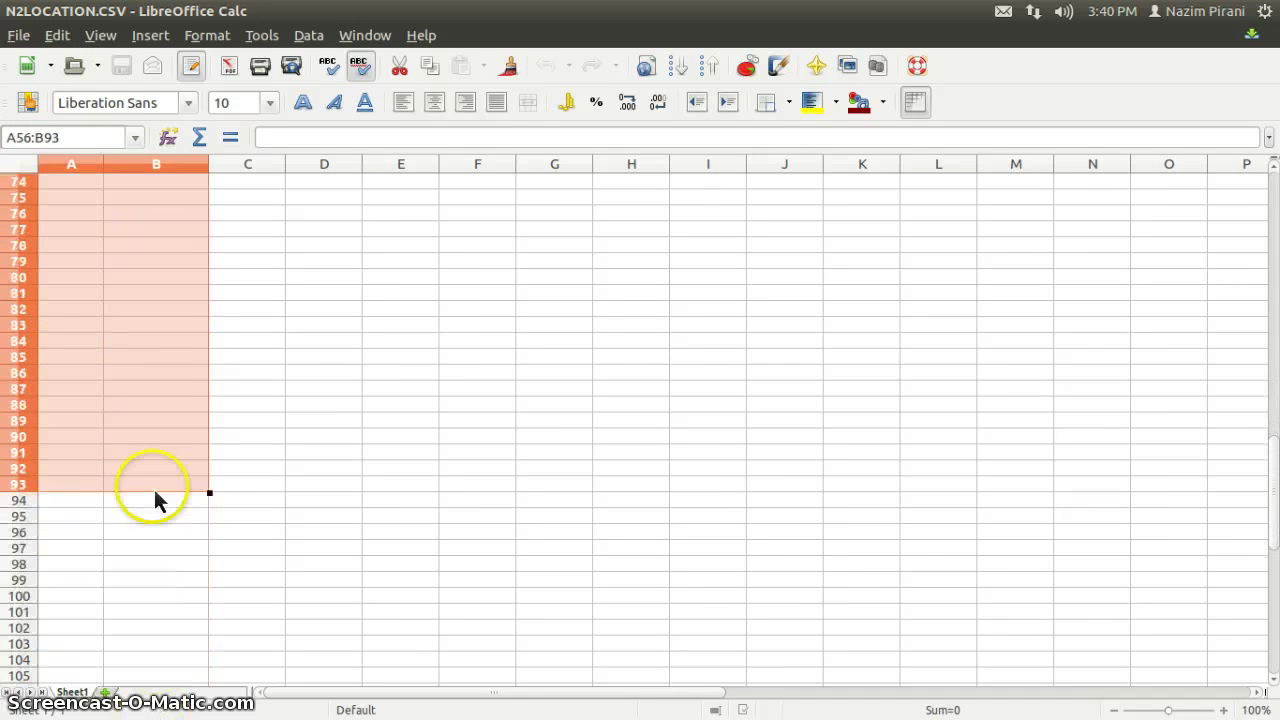
scroll(148, 304, "up", 13)
left_click(150, 532)
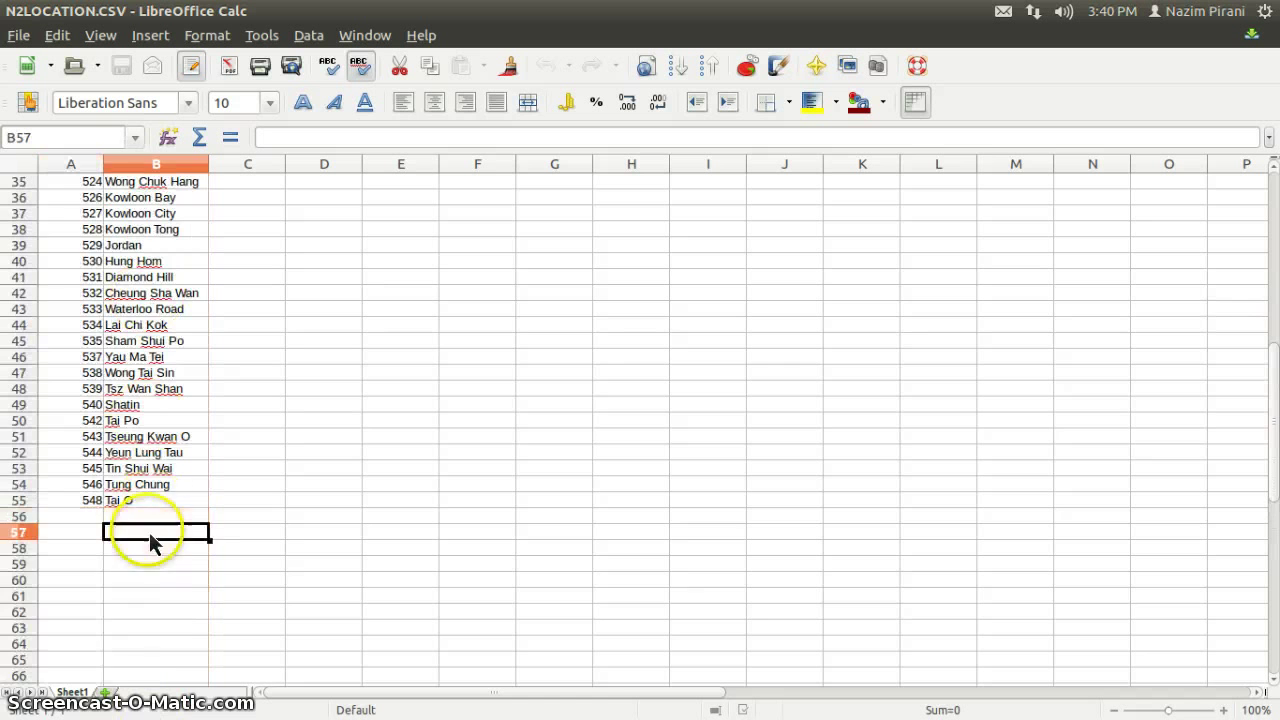
Select the whole location table A2:B55 in N2LOCATION.CSV and check its range reference
scroll(148, 372, "up", 12)
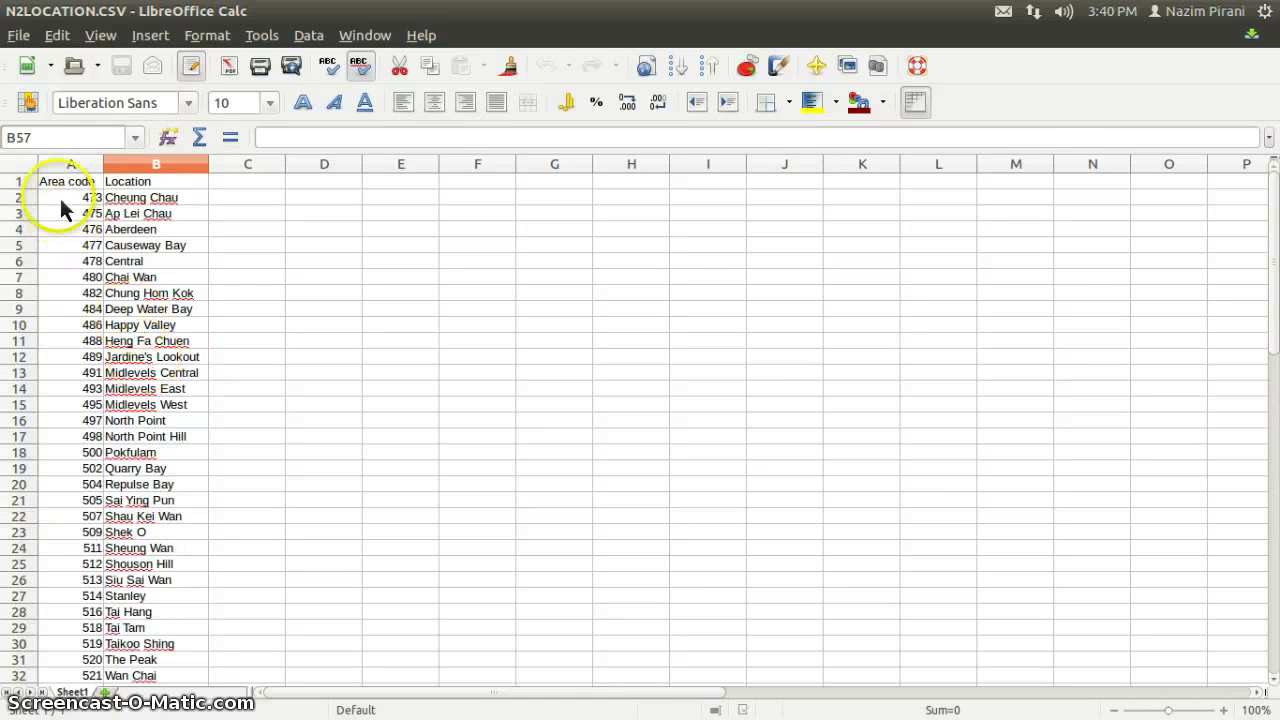
left_click(93, 203)
left_click_drag(93, 210, 163, 462)
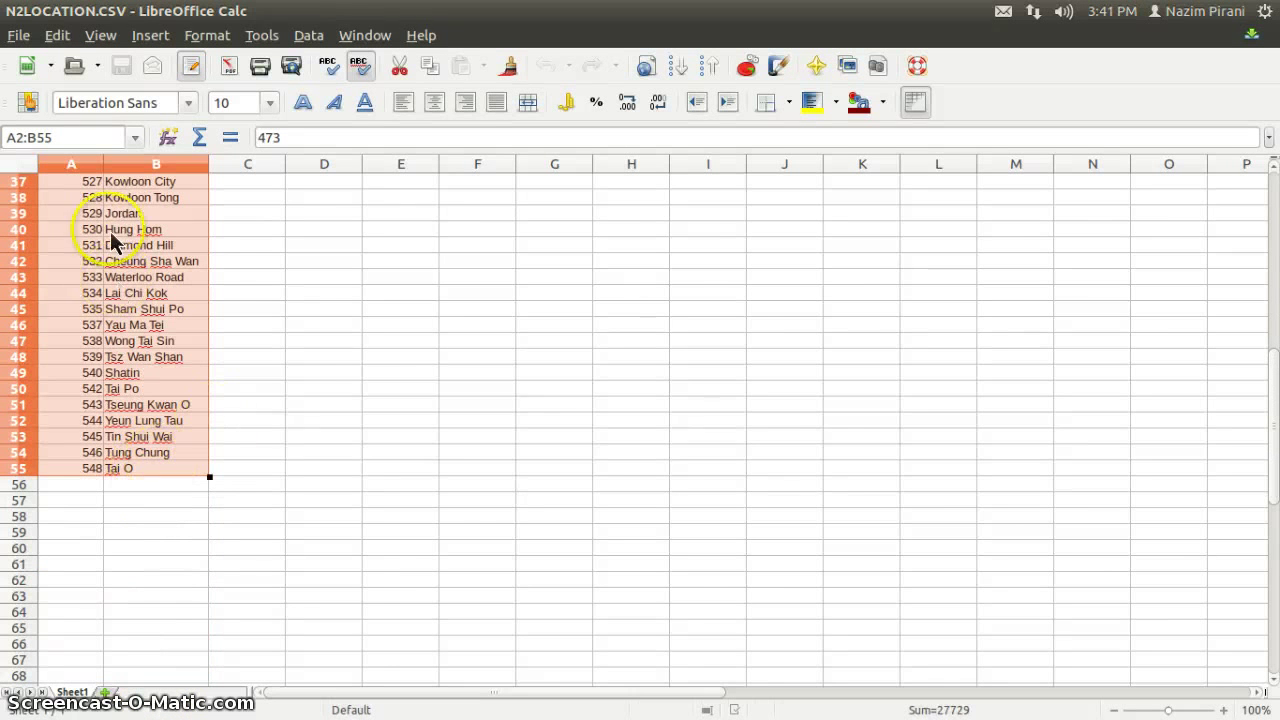
left_click(7, 143)
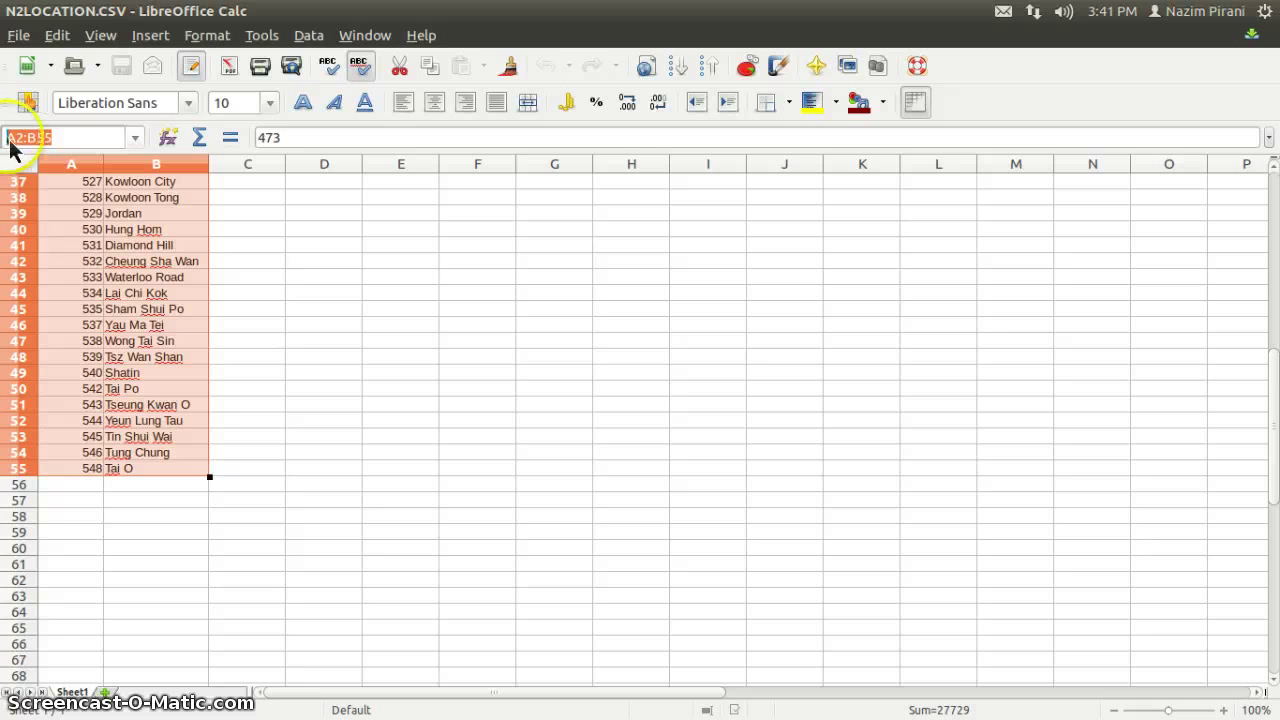
left_click(187, 489)
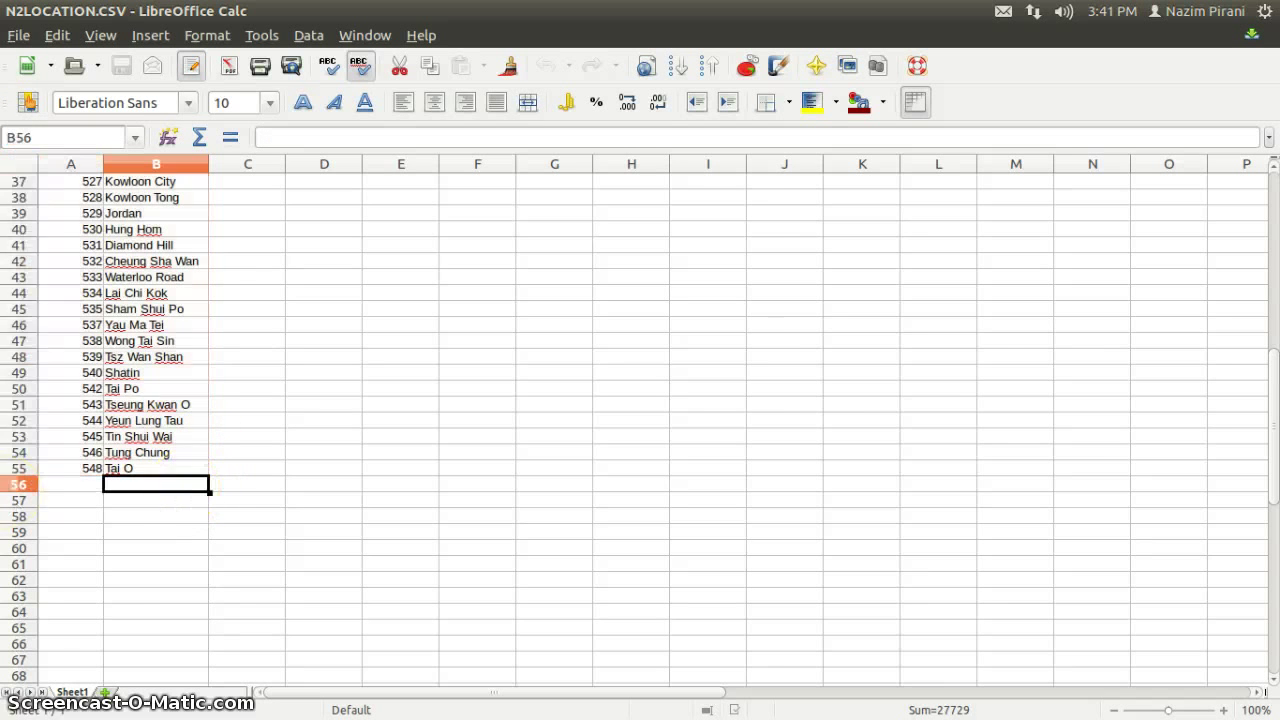
Return to N2PROPERTY.ods and make the lookup range in D2's VLOOKUP formula absolute as $A$2:$B$55
left_click(25, 503)
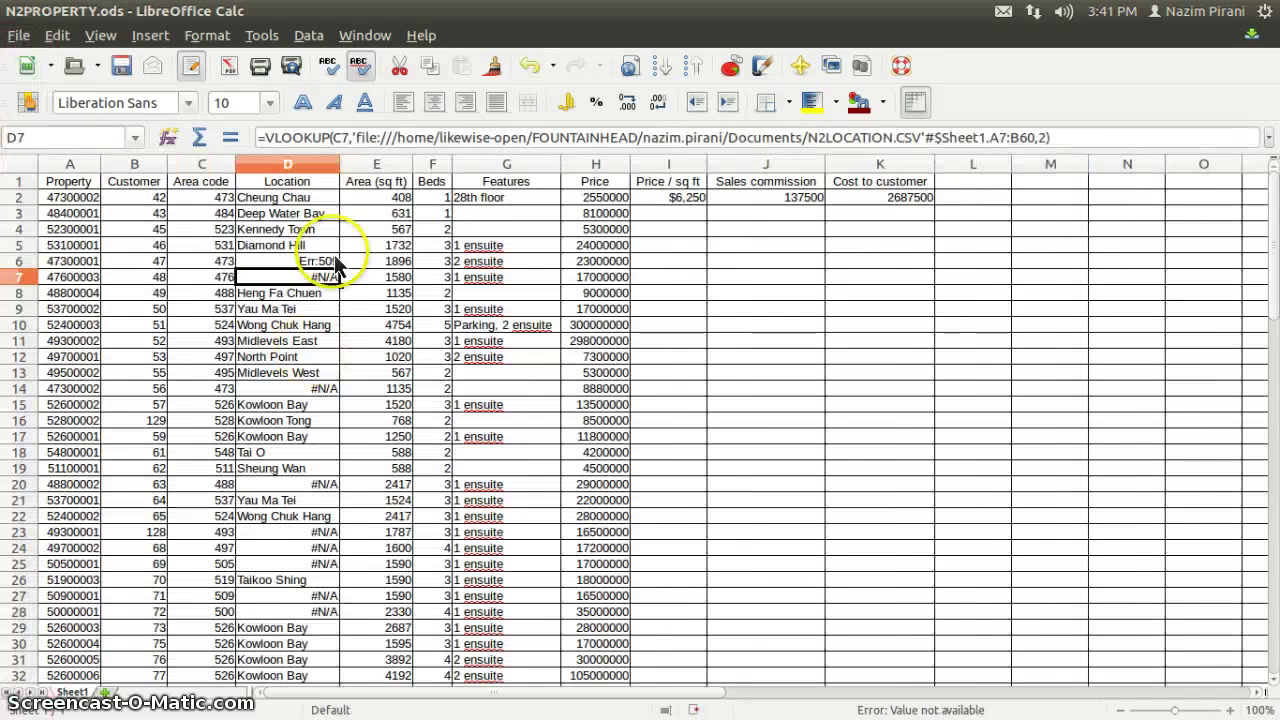
left_click(314, 199)
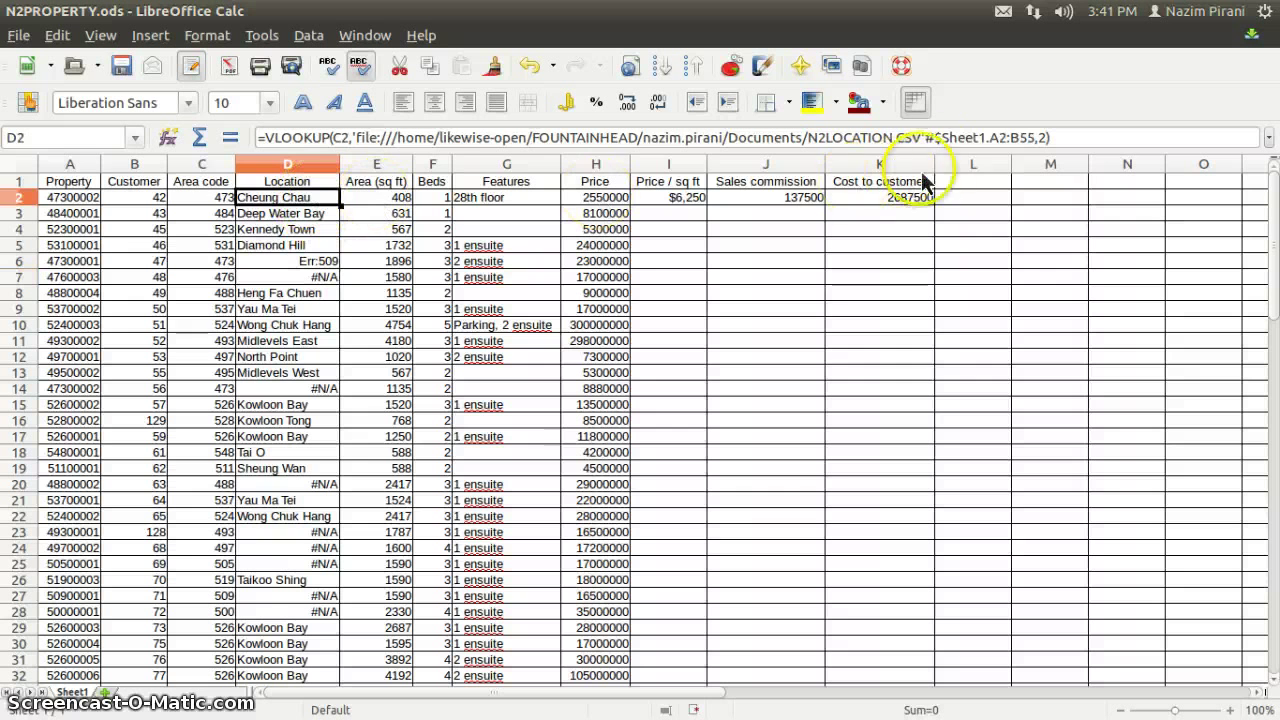
left_click(990, 140)
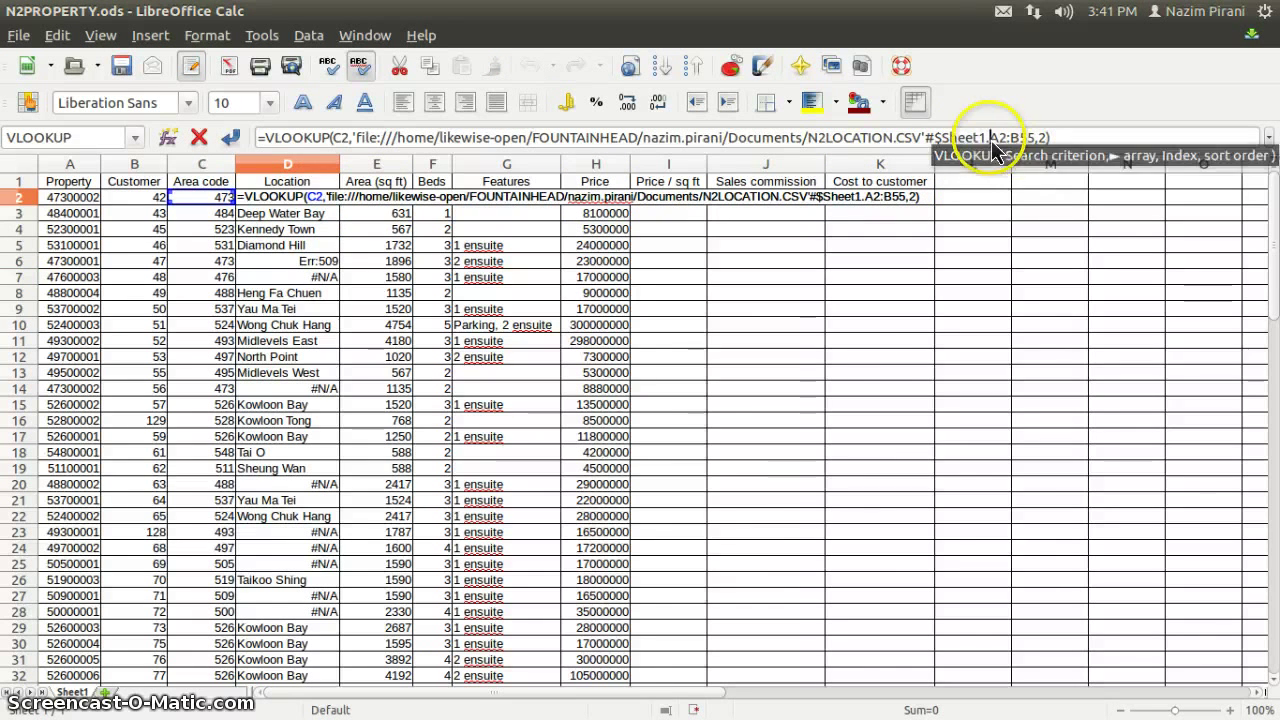
type("$A")
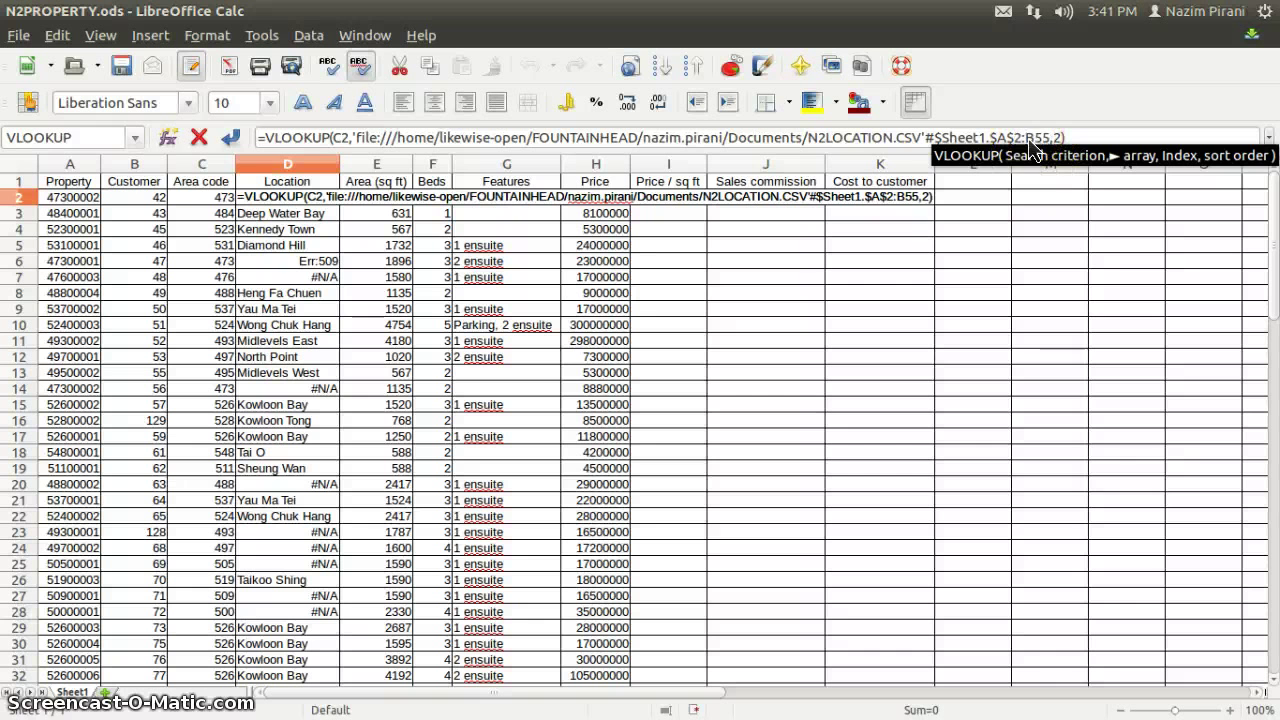
type("$")
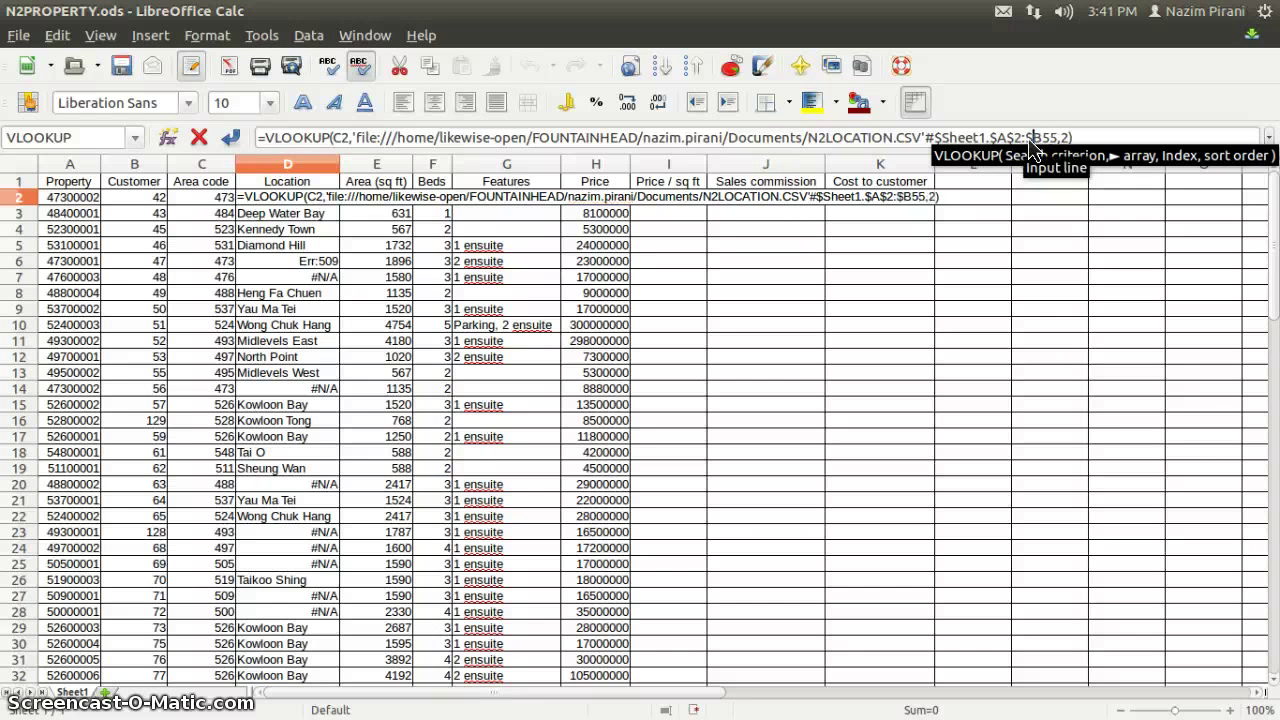
left_click(1049, 140)
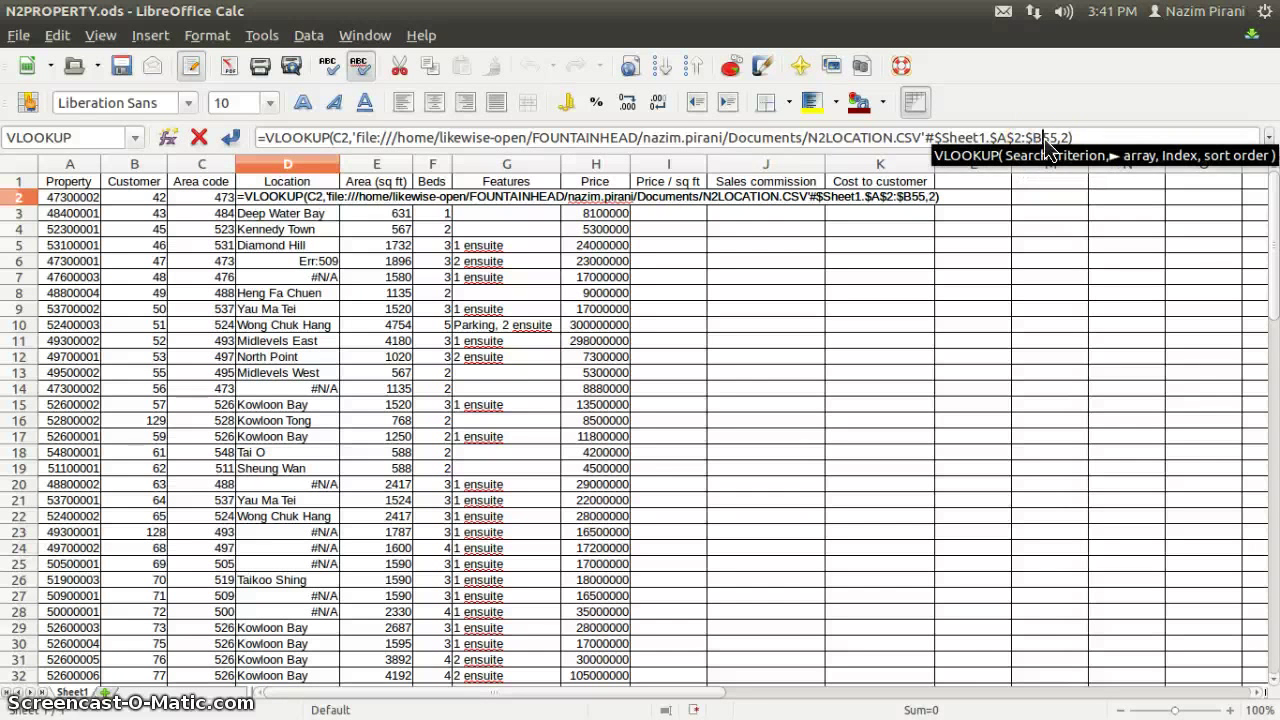
type("$")
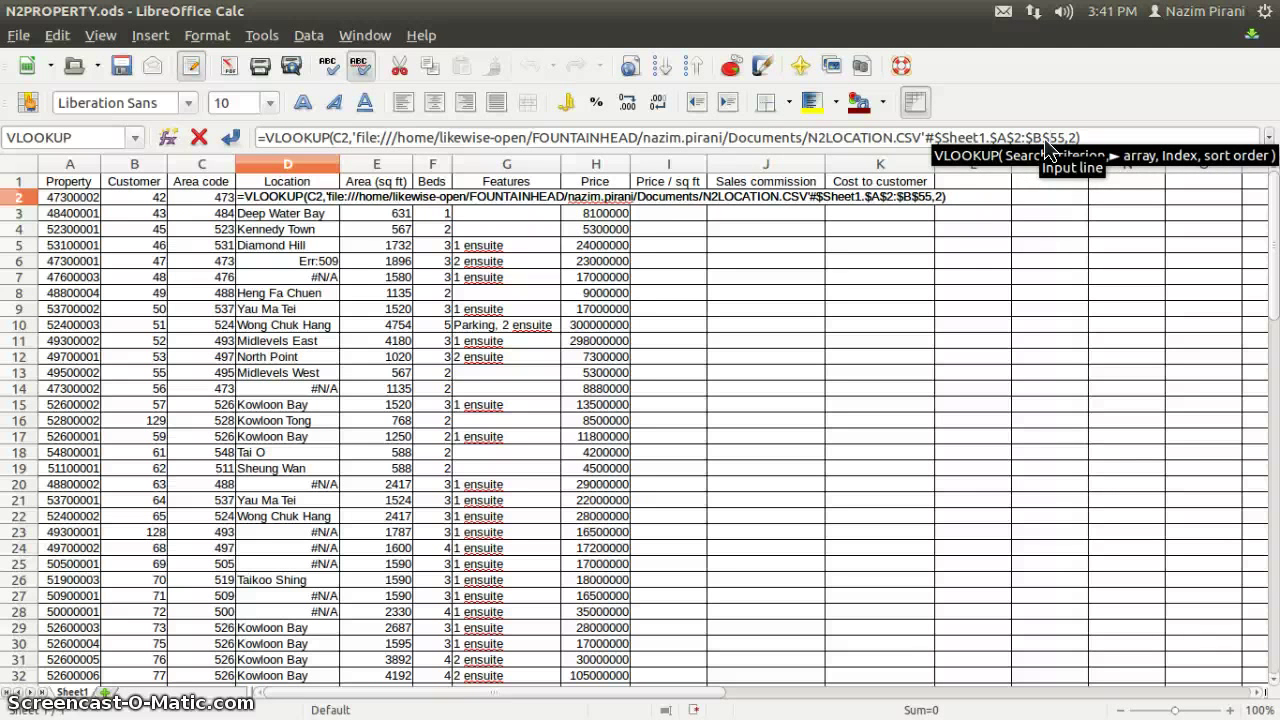
key("Return")
Fill D2's Location formula down the column through D74, replacing the earlier copies
left_click(296, 208)
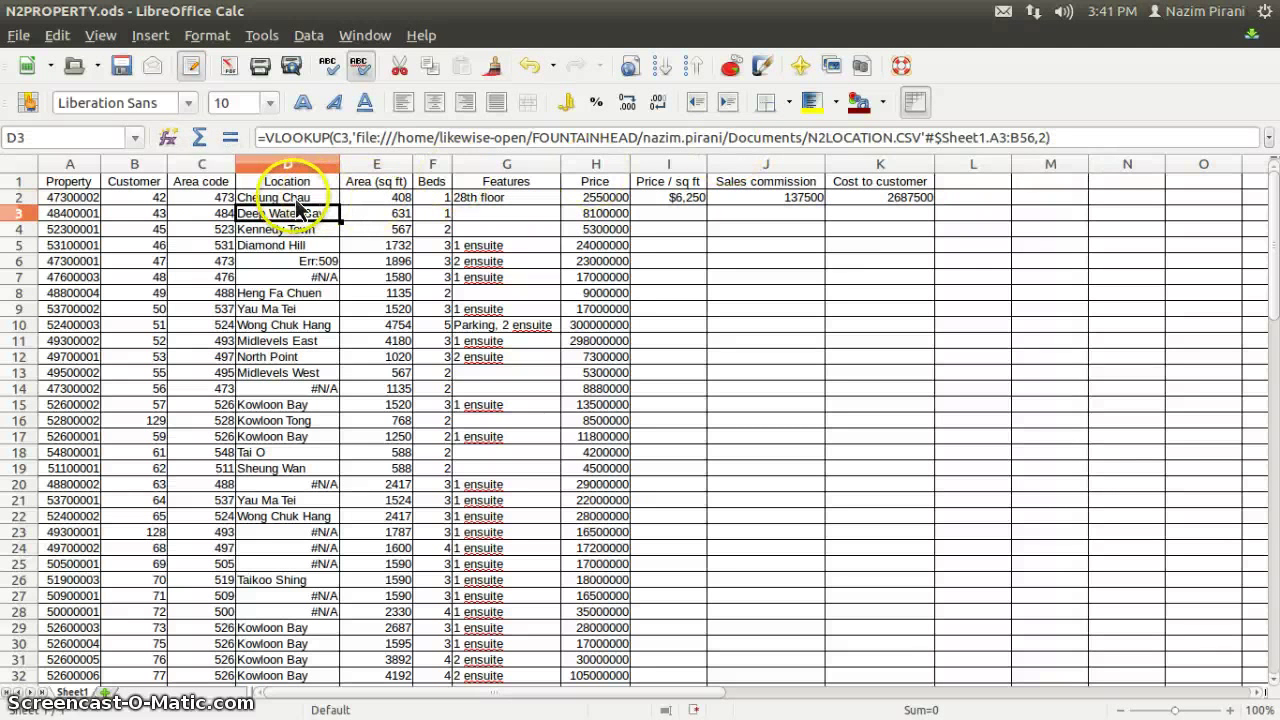
key("Up")
left_click_drag(341, 205, 343, 265)
scroll(310, 272, "up", 13)
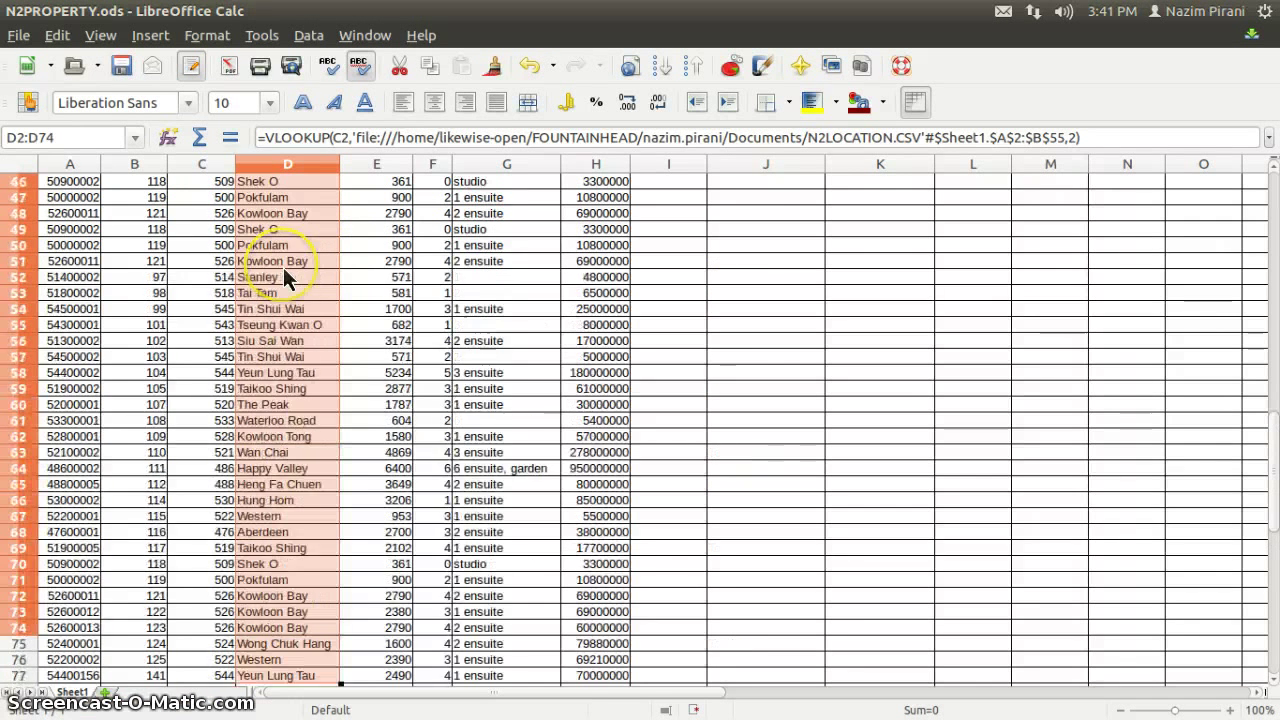
scroll(287, 276, "up", 10)
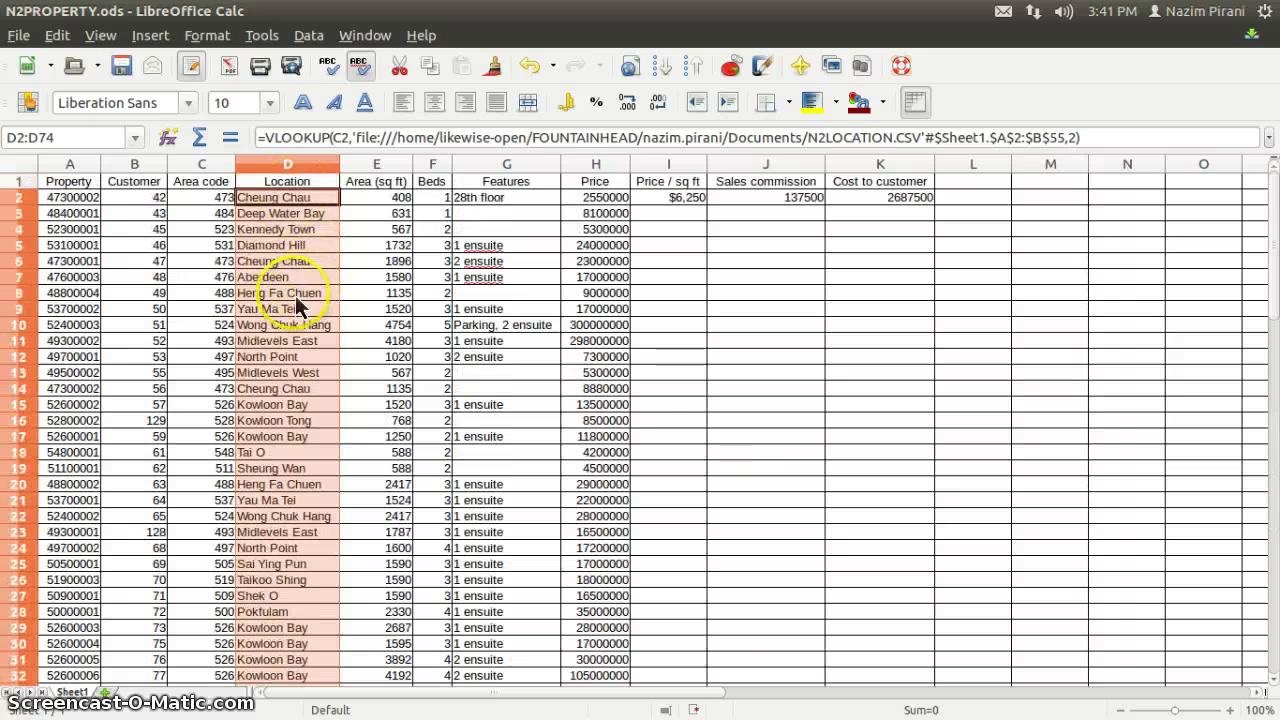
Check the lookup range in D7's copied VLOOKUP formula and keep the formula as it is
left_click(318, 278)
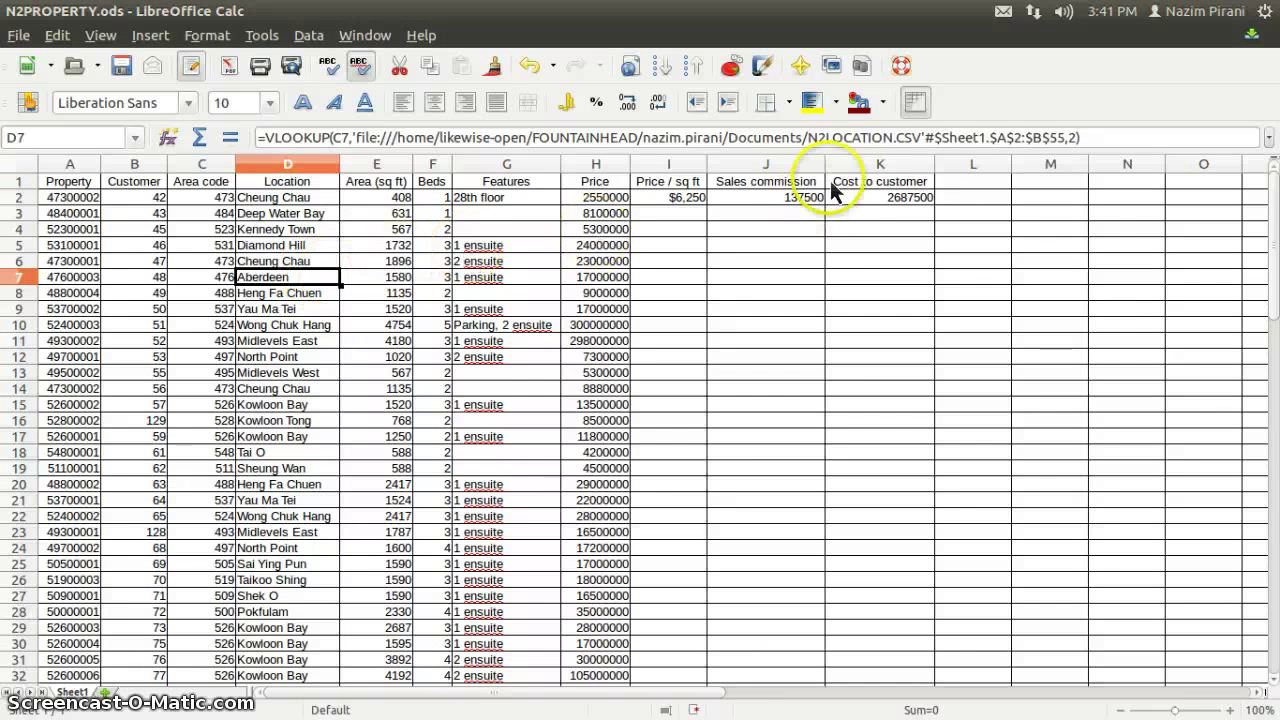
left_click(993, 142)
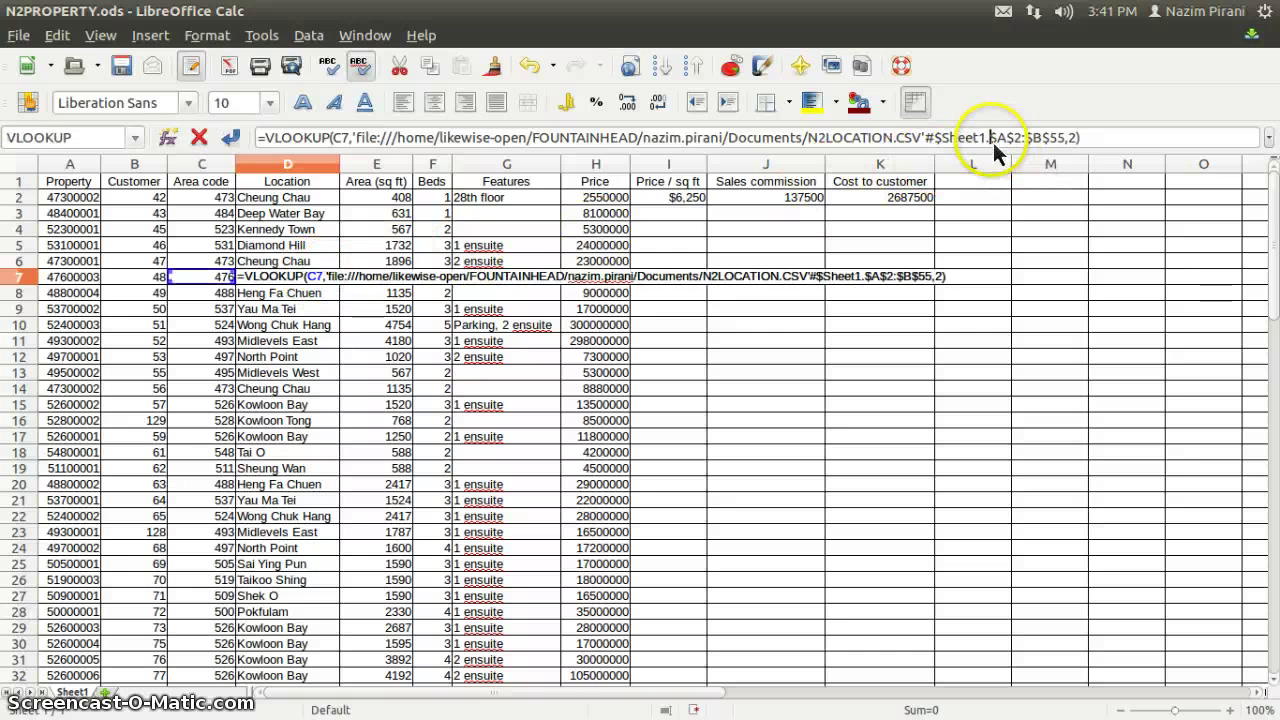
left_click_drag(990, 140, 1036, 148)
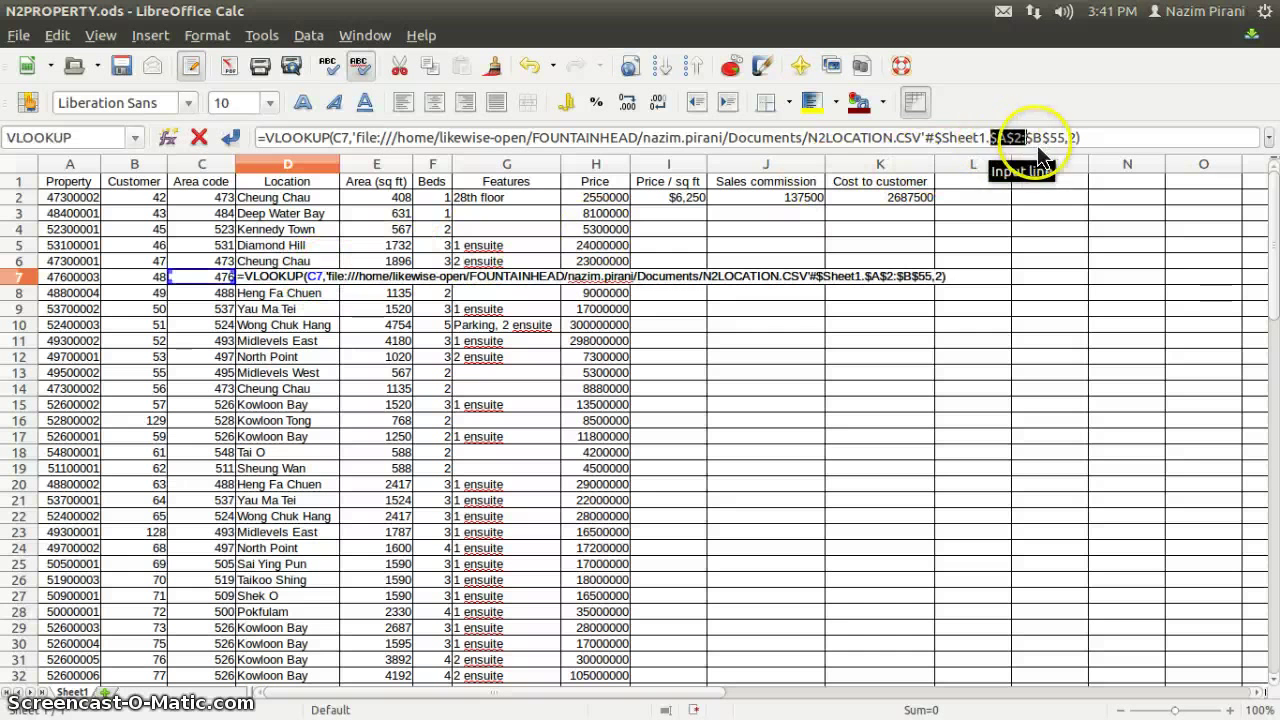
left_click(1090, 146)
key("Return")
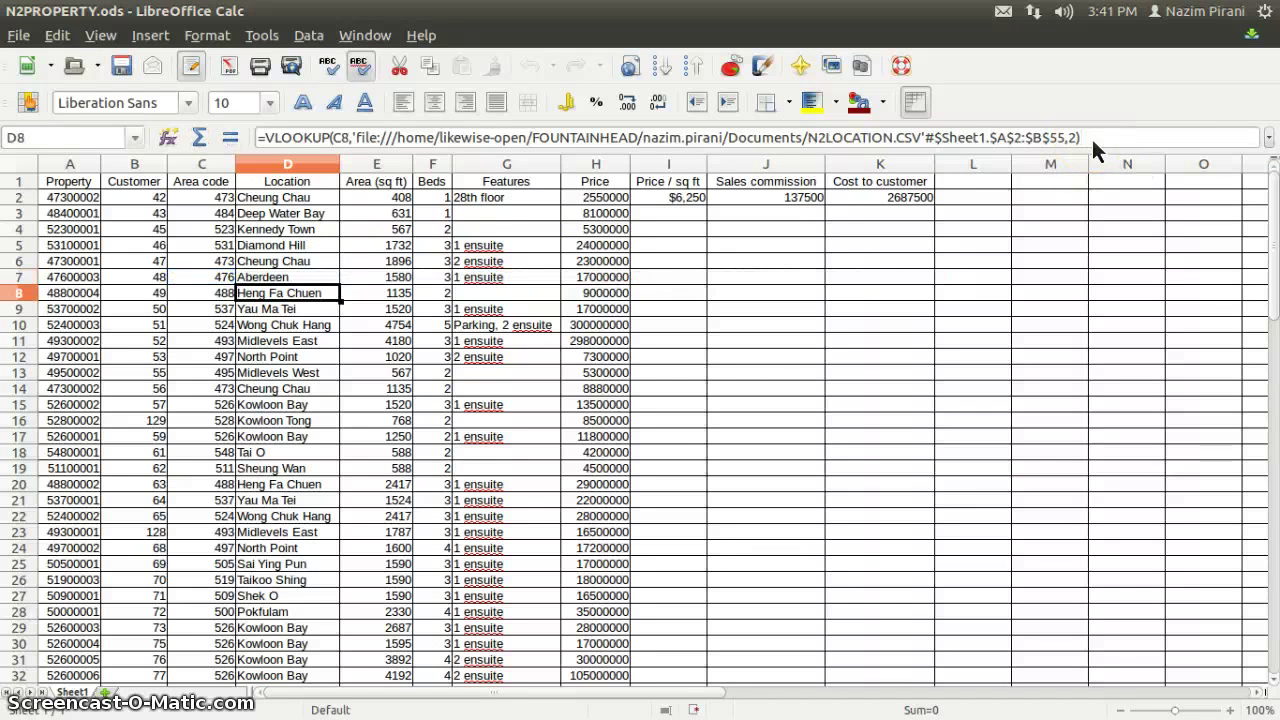
Fill I2's Price / sq ft formula down the column through I74
left_click(684, 202)
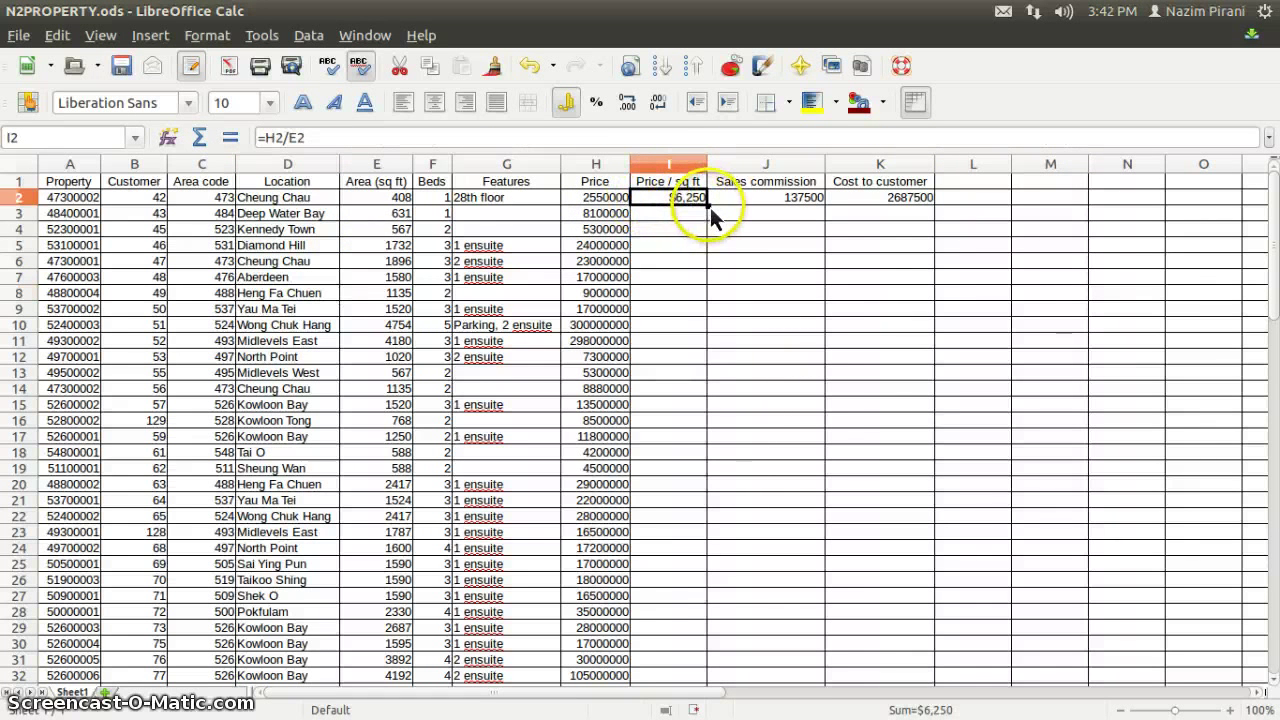
left_click_drag(711, 209, 697, 487)
scroll(680, 345, "up", 8)
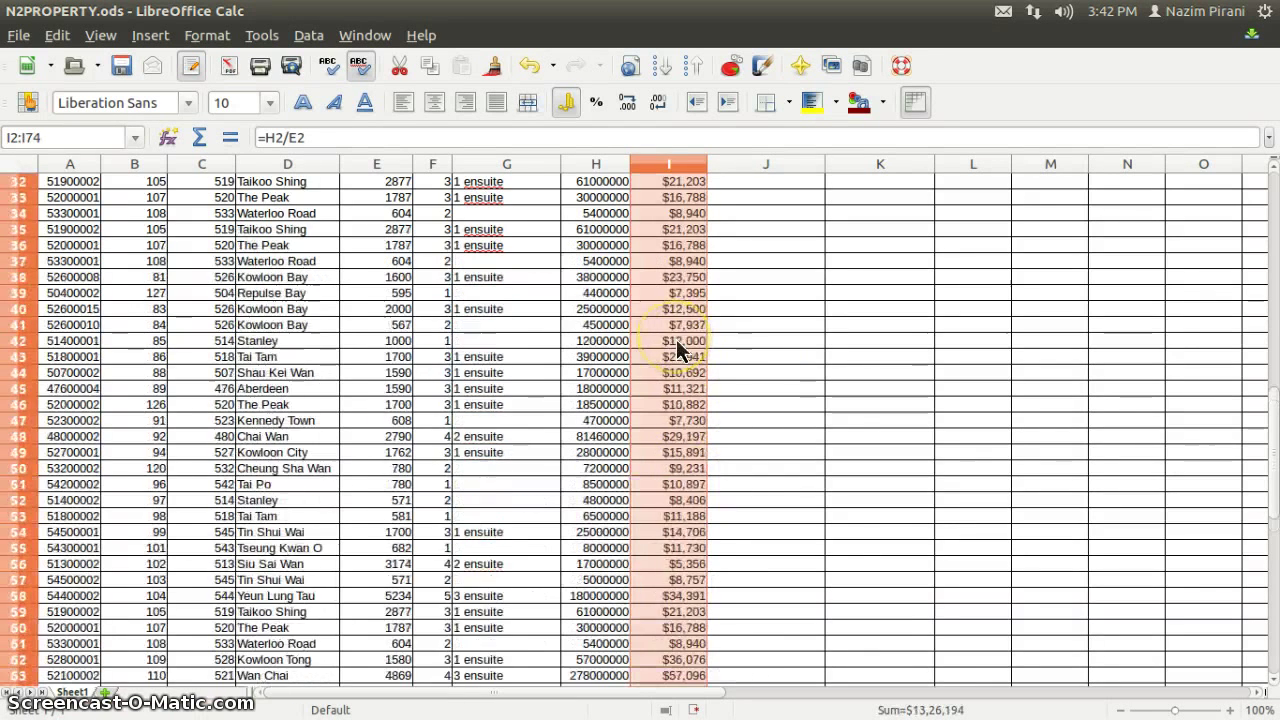
Check the row references in I3's copied Price / sq ft formula and keep the formula as it is
scroll(676, 345, "up", 10)
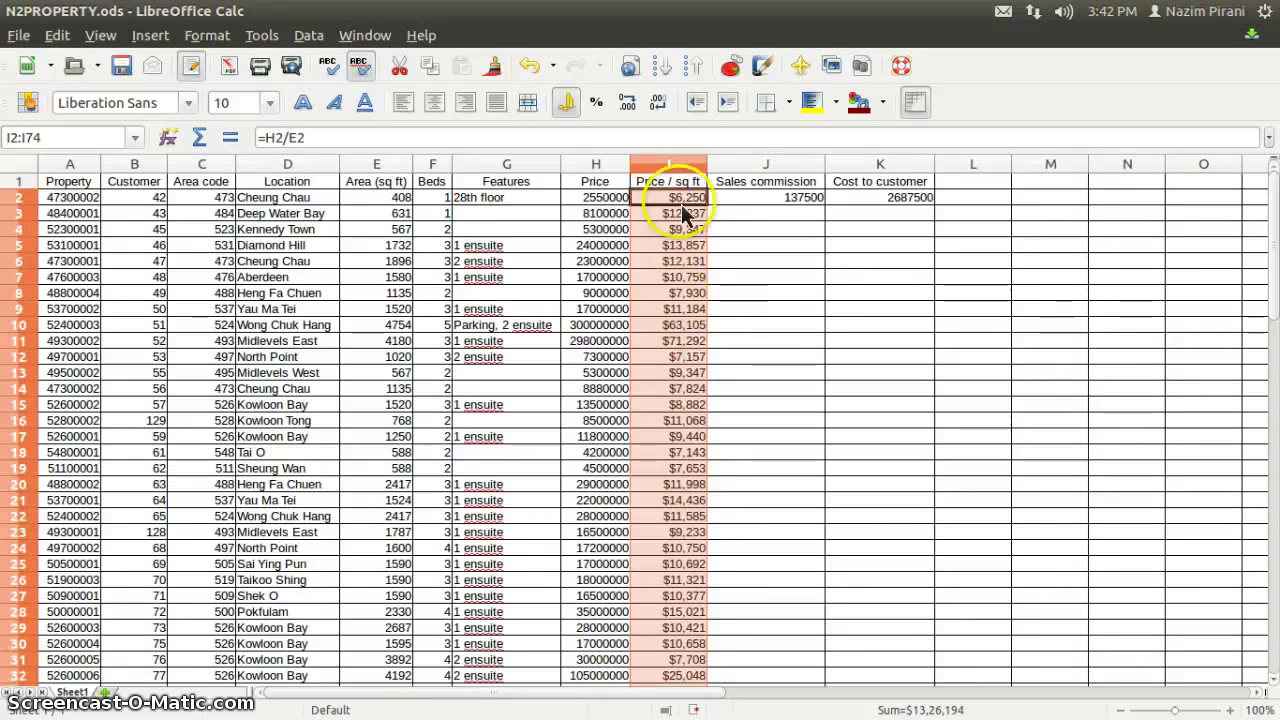
left_click(666, 213)
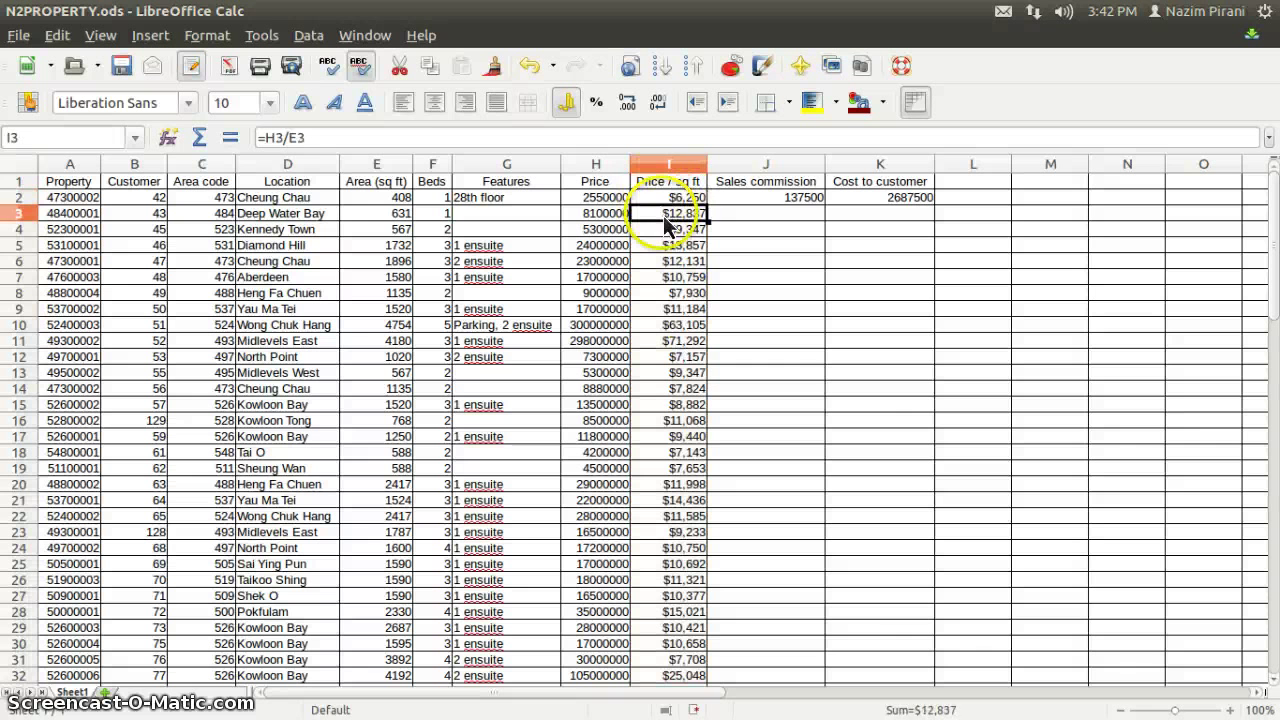
left_click_drag(342, 132, 266, 136)
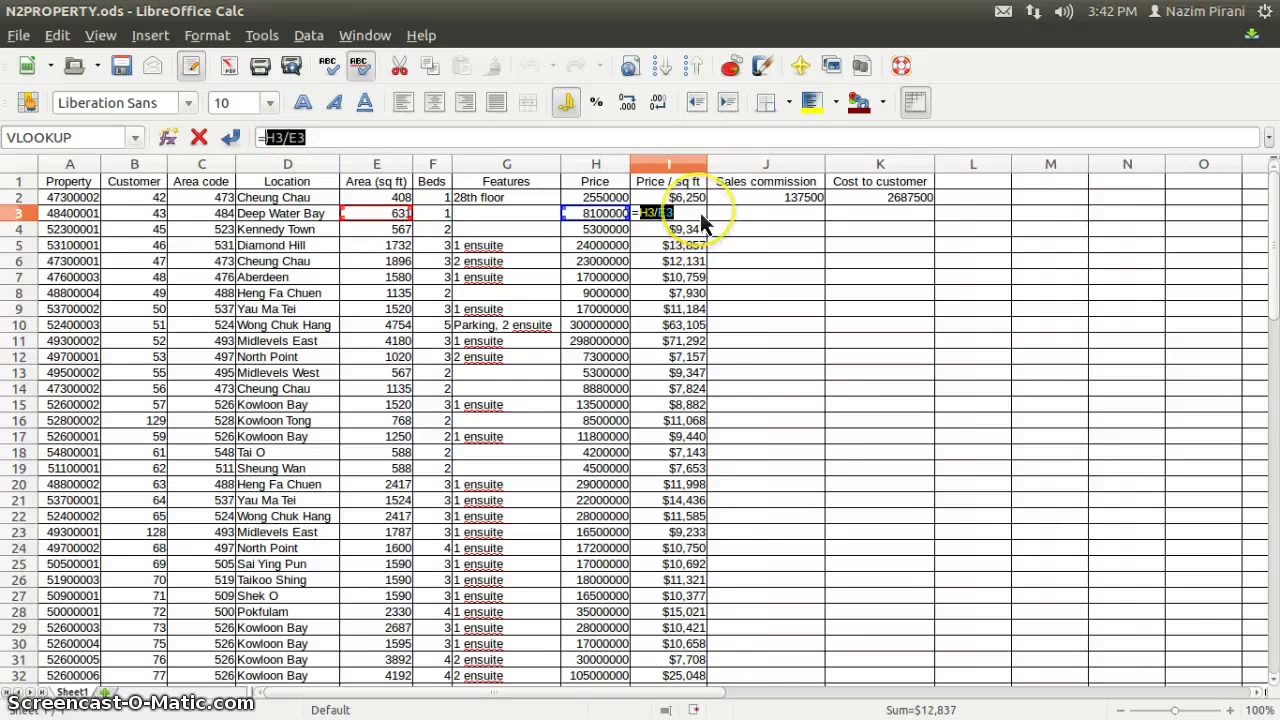
key("Return")
Lock the price row in I2's formula as =H$2/E2 and fill it down through I7
left_click(672, 202)
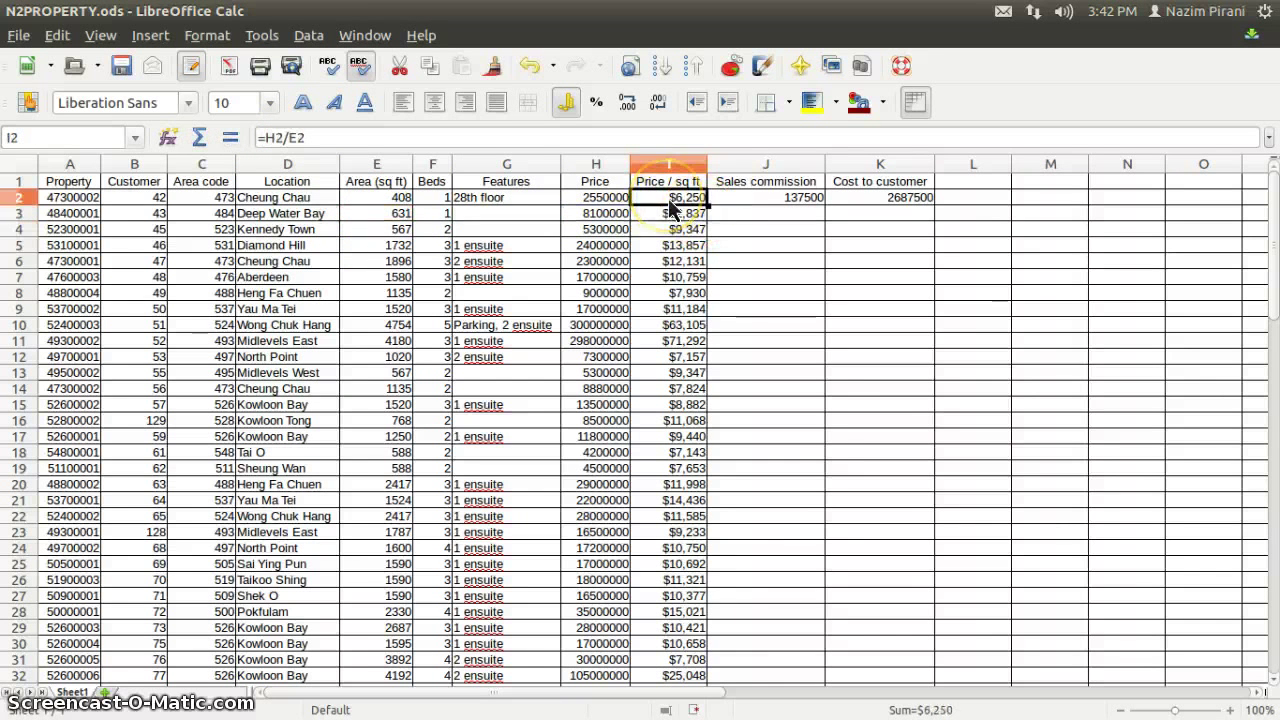
left_click(280, 140)
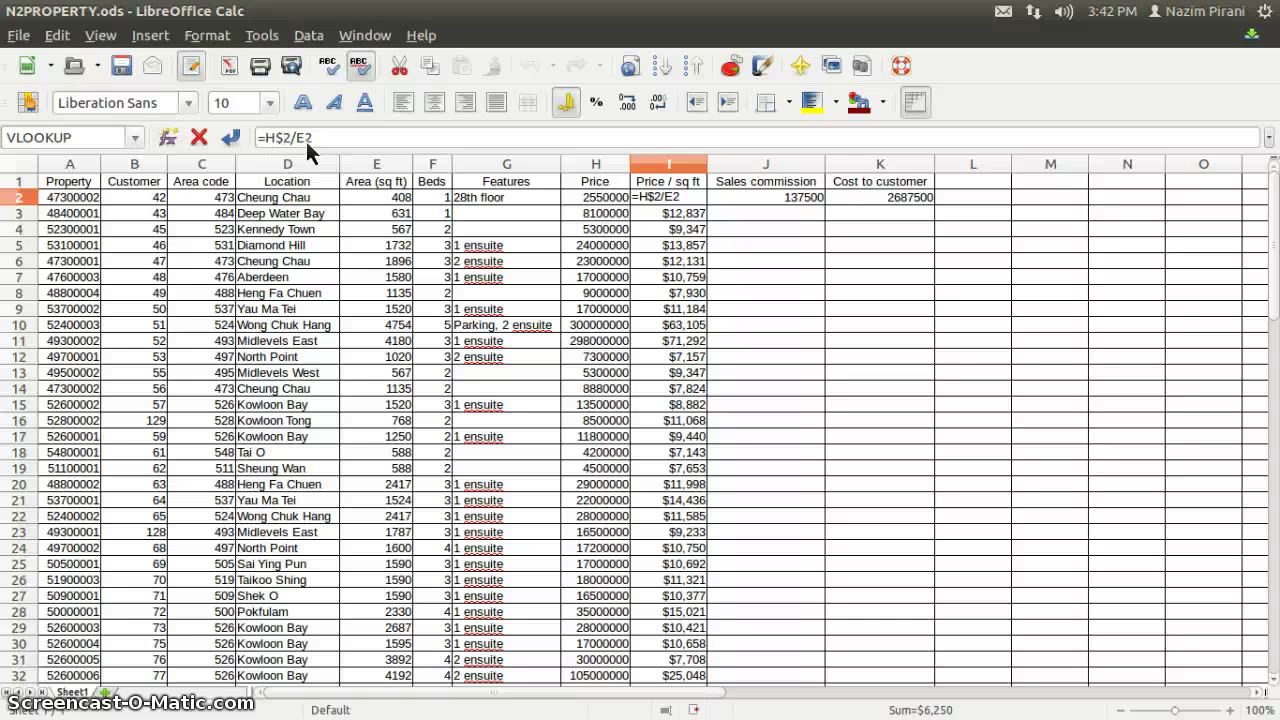
key("Return")
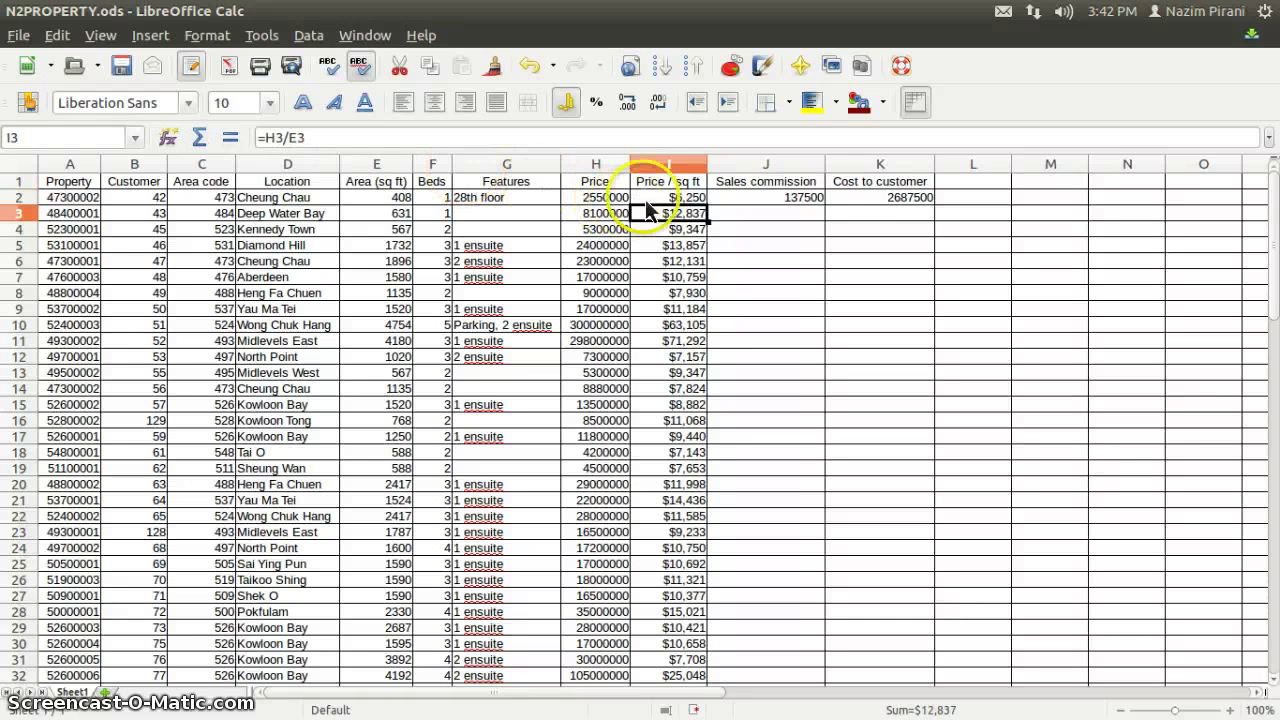
left_click(667, 200)
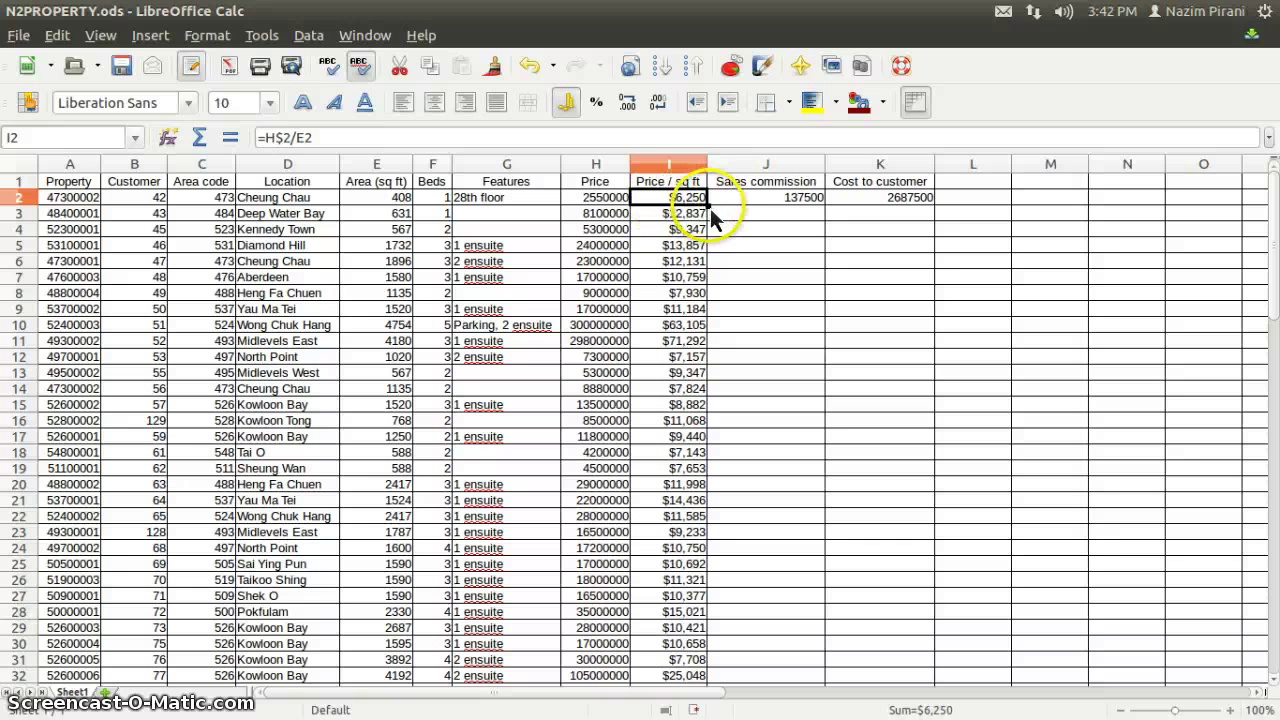
left_click_drag(711, 210, 710, 295)
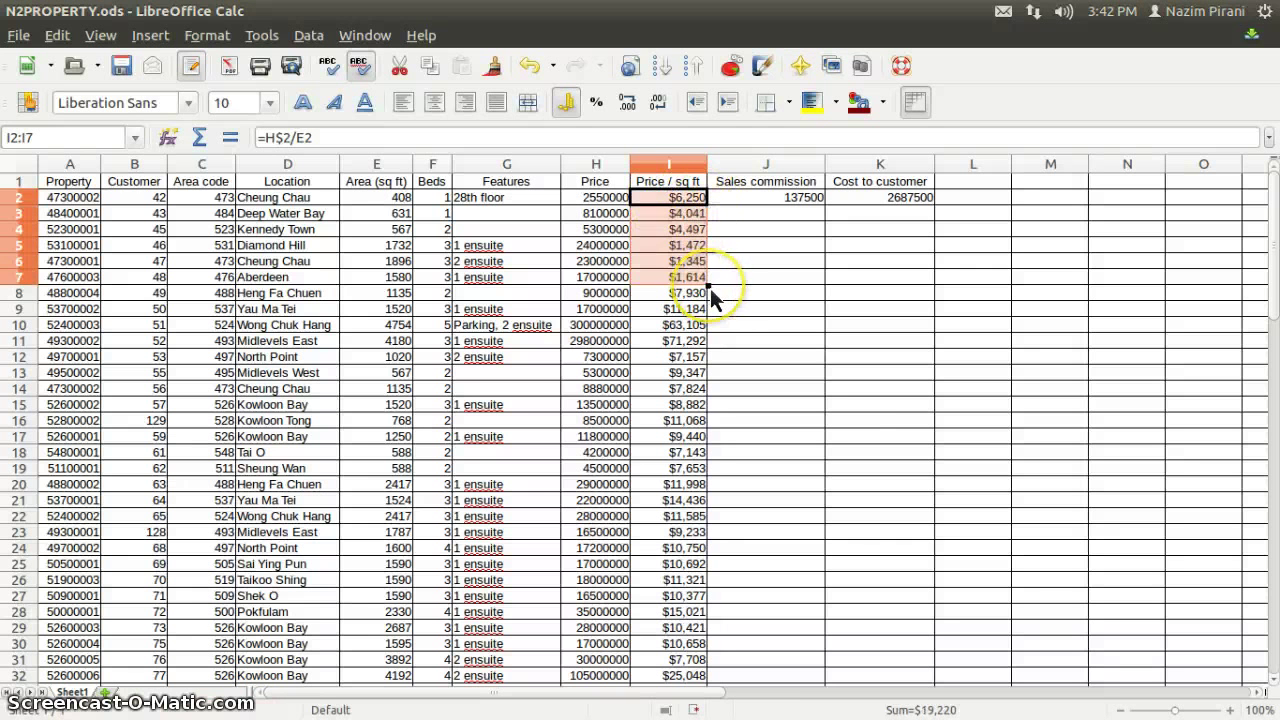
Examine the copied formulas in I3 and I4 to see how the locked H$2 reference behaves, keeping both as they are
left_click(680, 215)
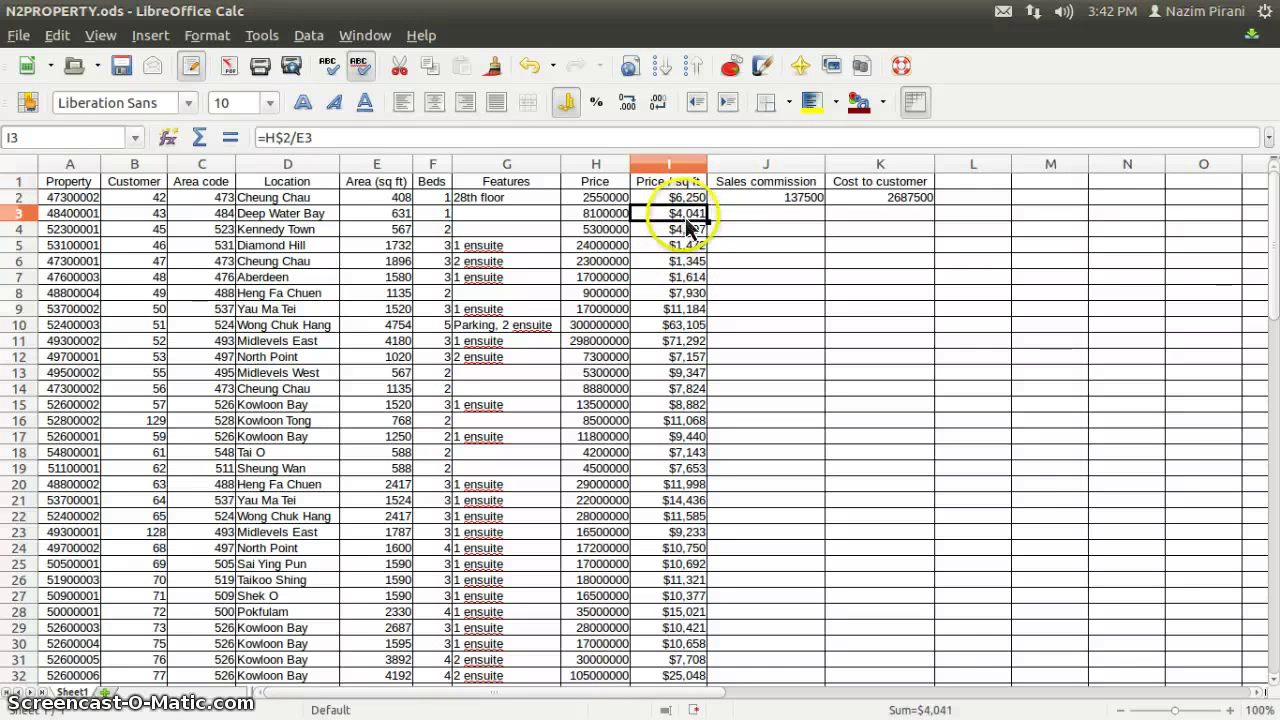
left_click_drag(318, 141, 270, 145)
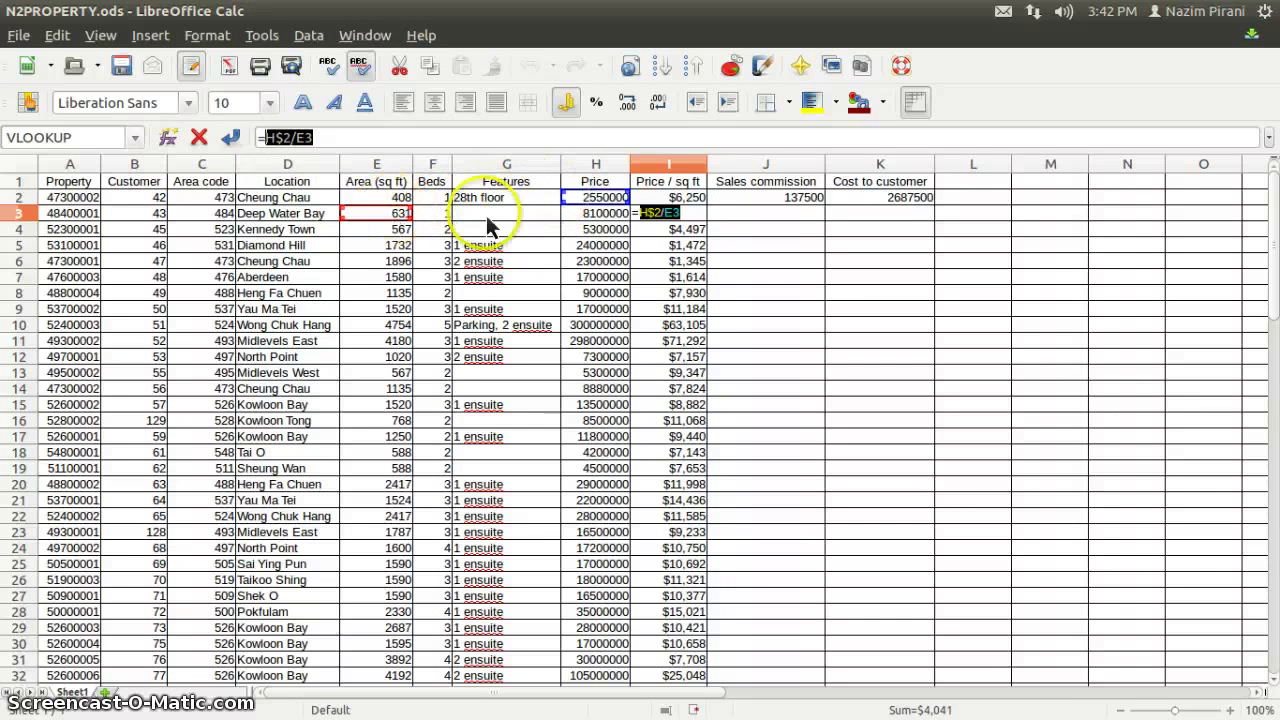
left_click(663, 232)
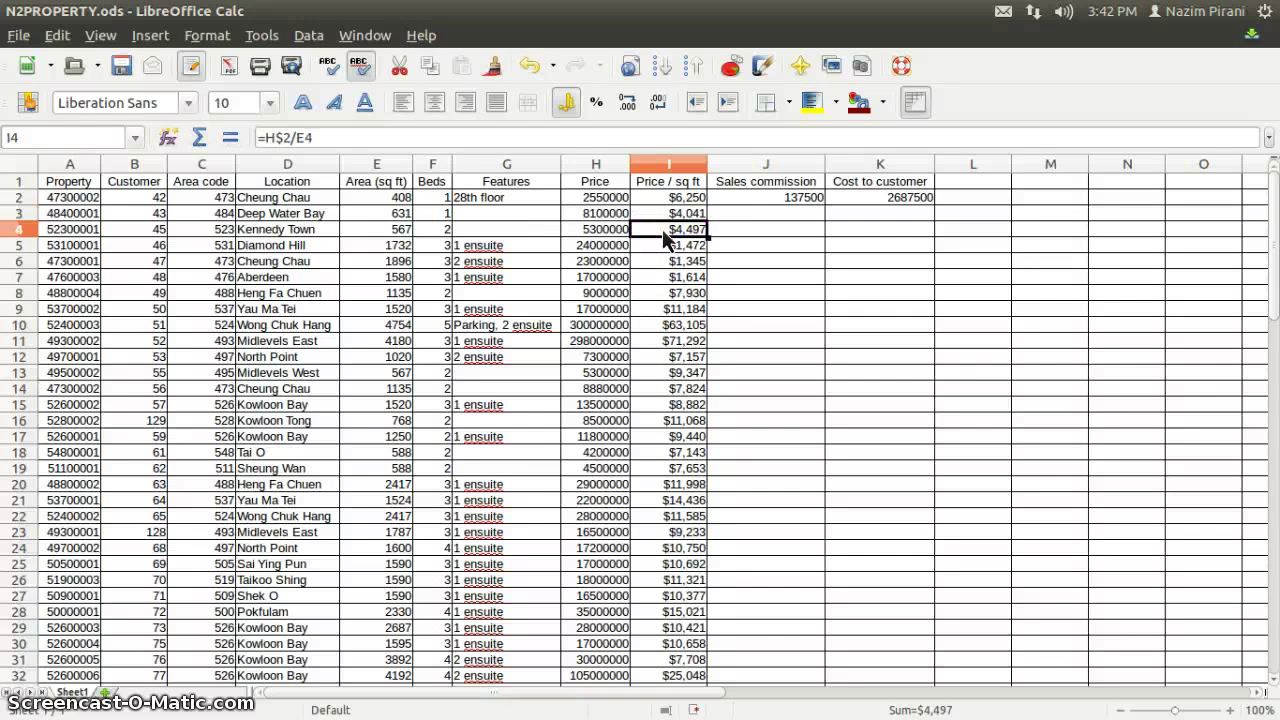
left_click(668, 236)
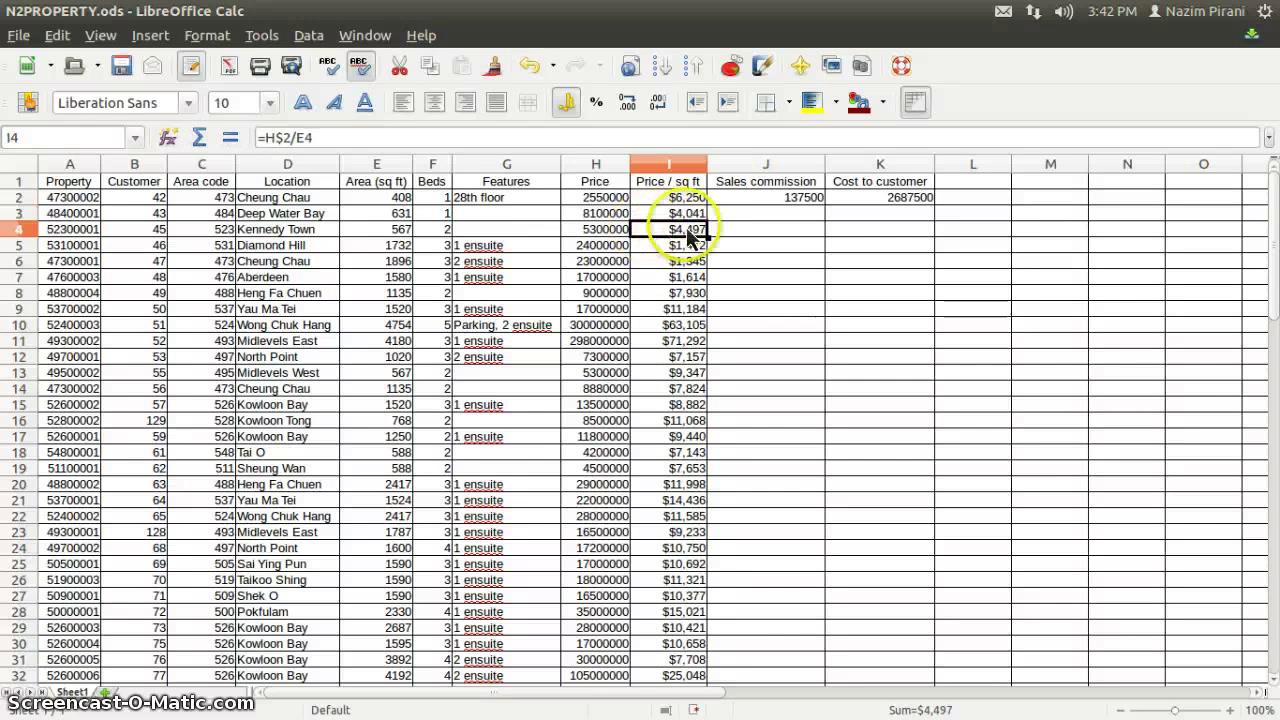
left_click(342, 137)
left_click_drag(316, 137, 256, 137)
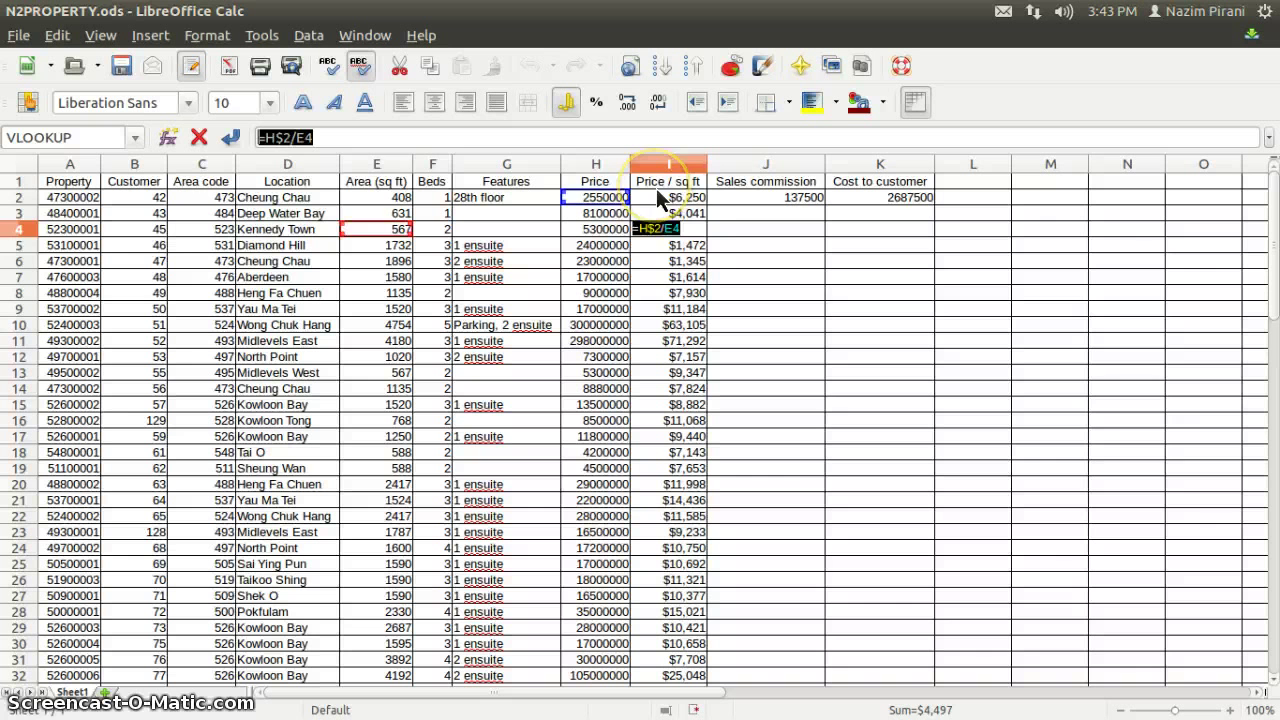
key("Return")
Restore I2's formula to the relative =H2/E2 and fill it down through I8
left_click(690, 200)
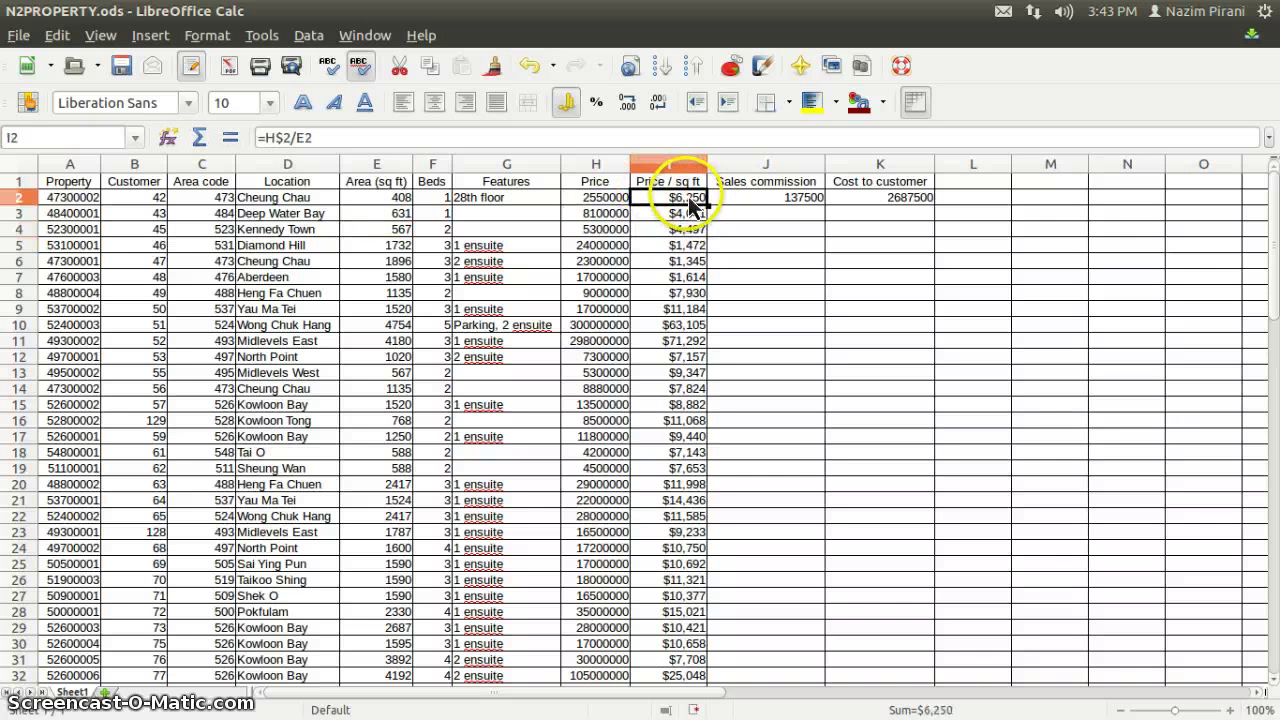
left_click(286, 141)
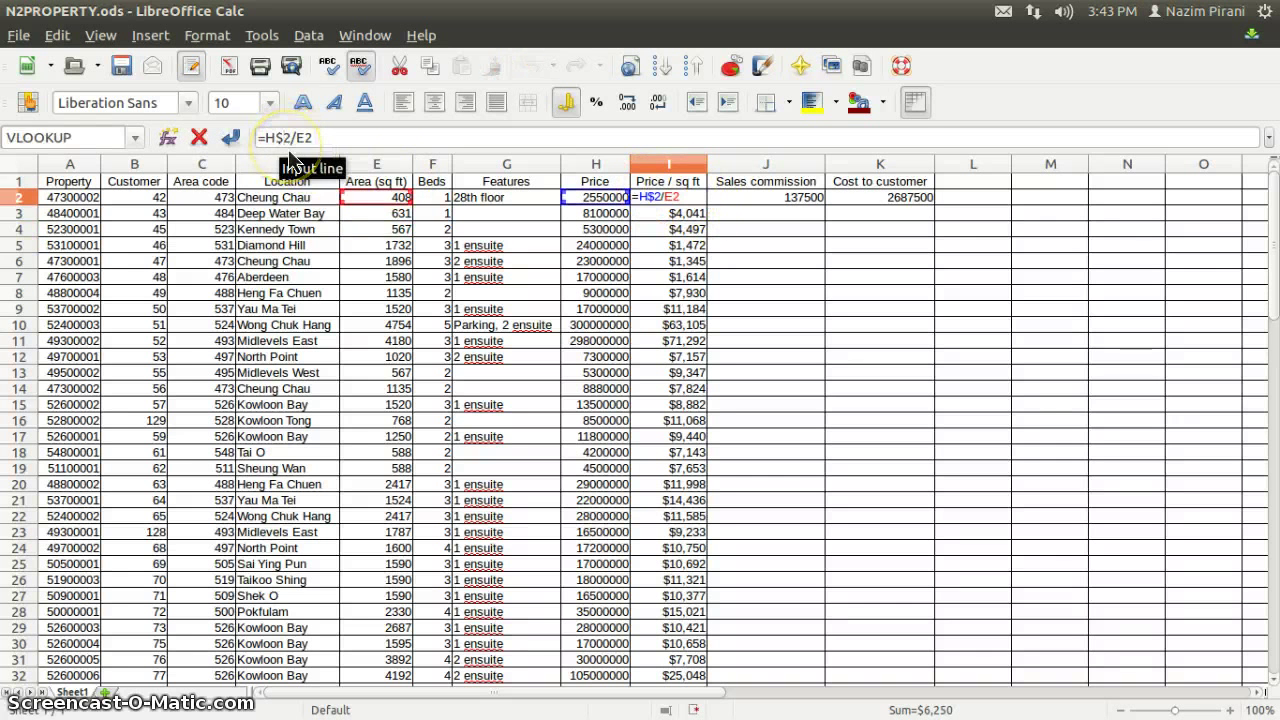
type("$")
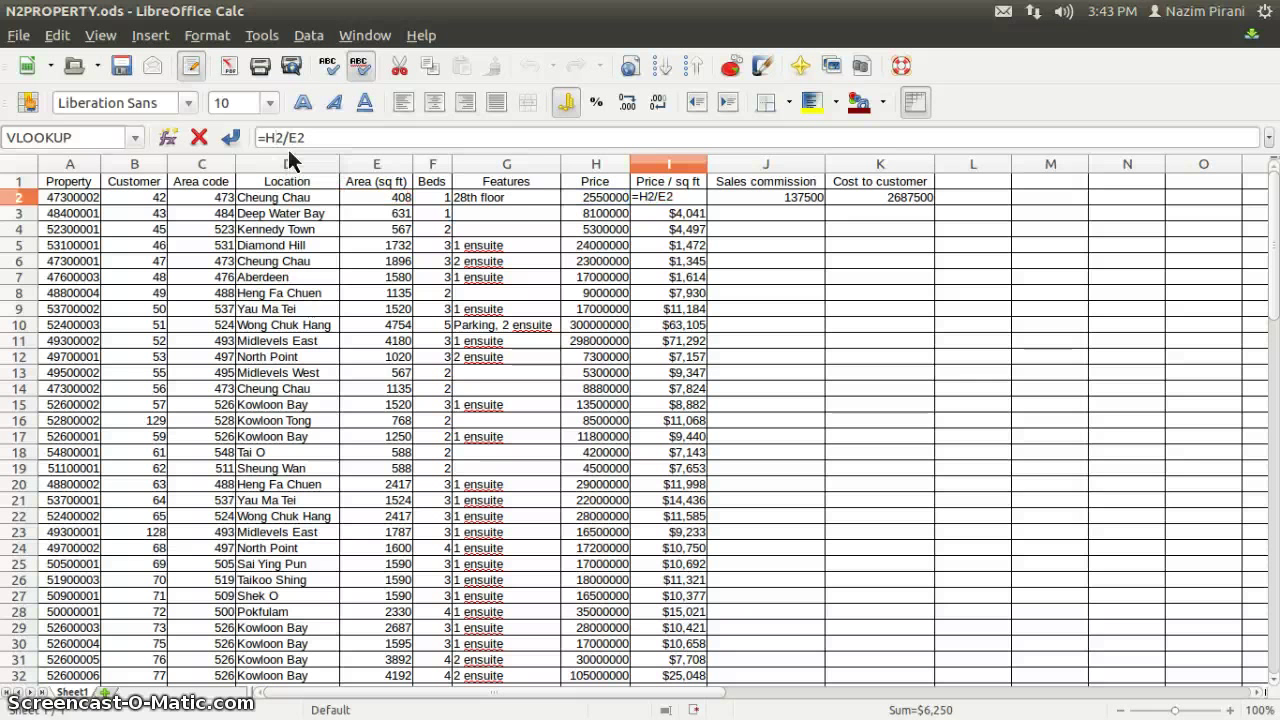
key("Return")
left_click(704, 203)
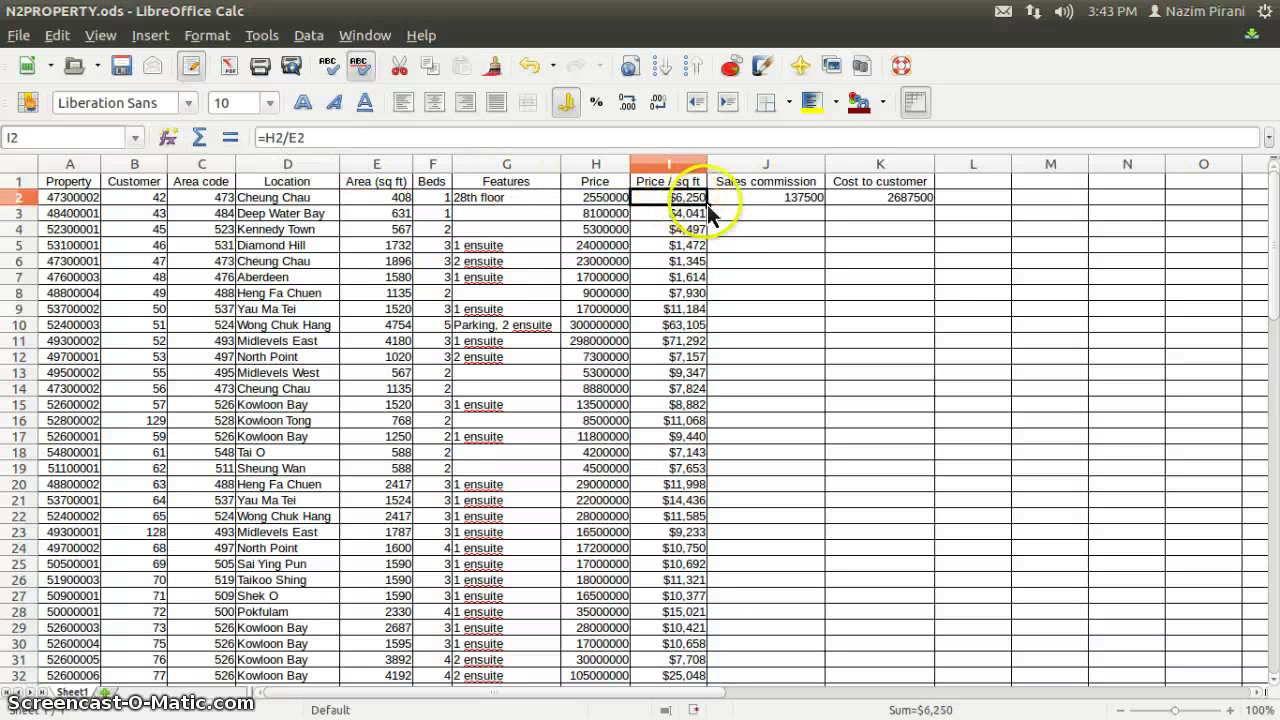
left_click_drag(706, 205, 703, 313)
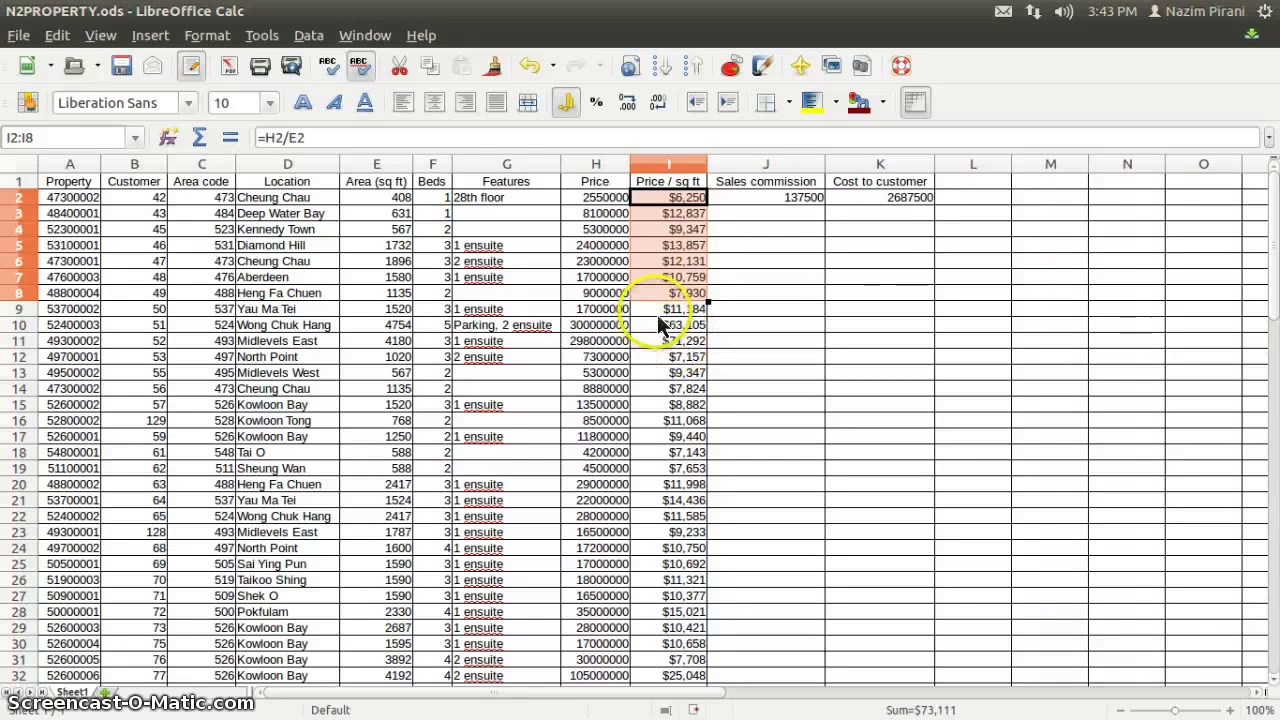
left_click(659, 316)
Fill J2's Sales commission formula down the column through J74
left_click(747, 197)
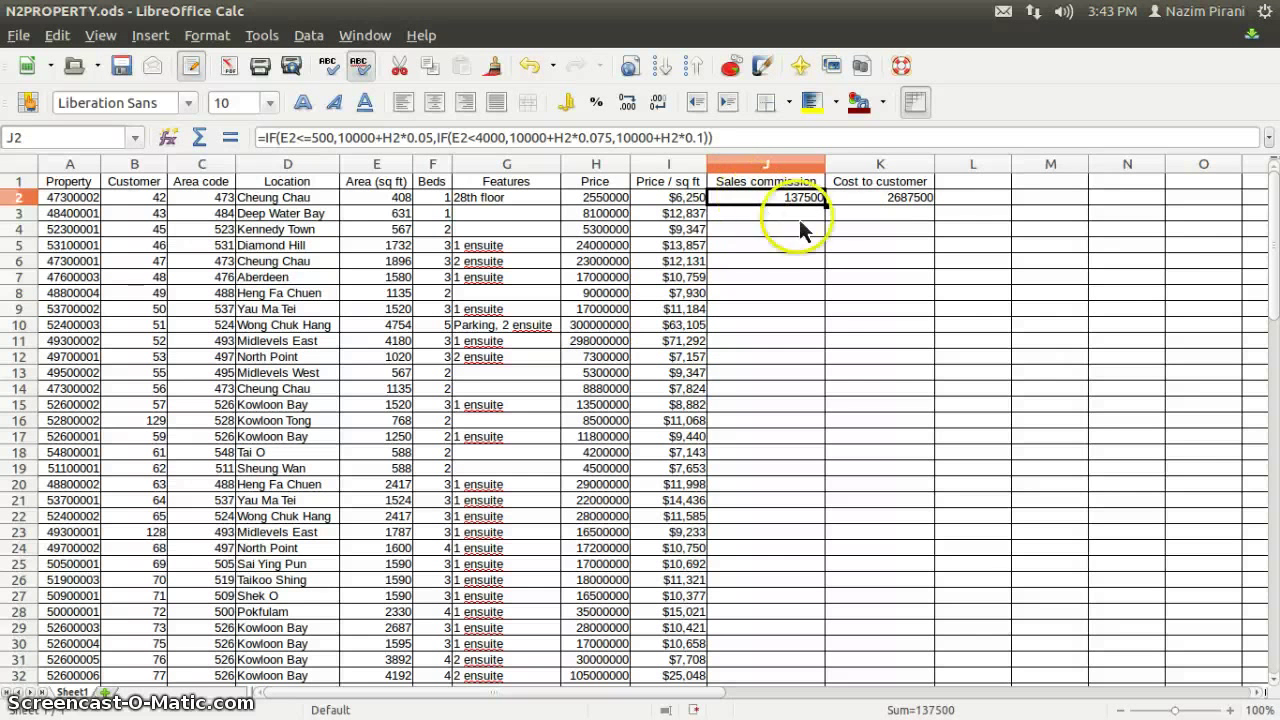
left_click_drag(833, 250, 808, 428)
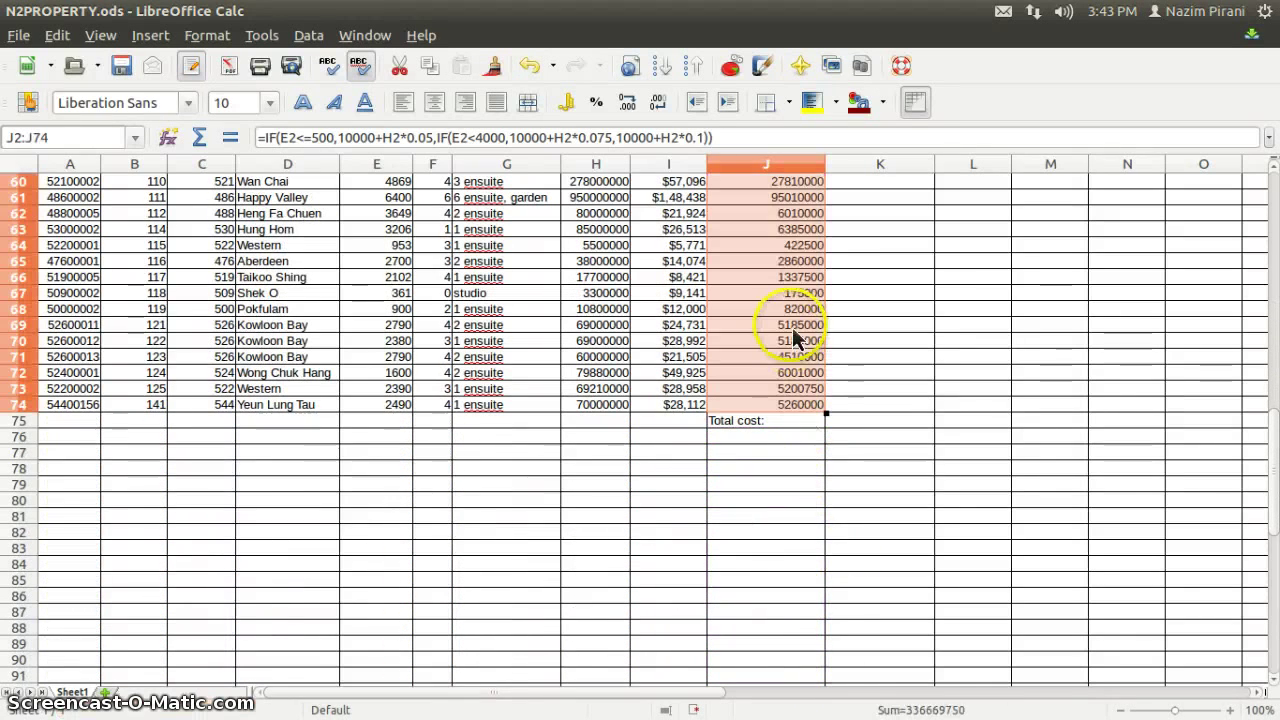
scroll(793, 334, "up", 11)
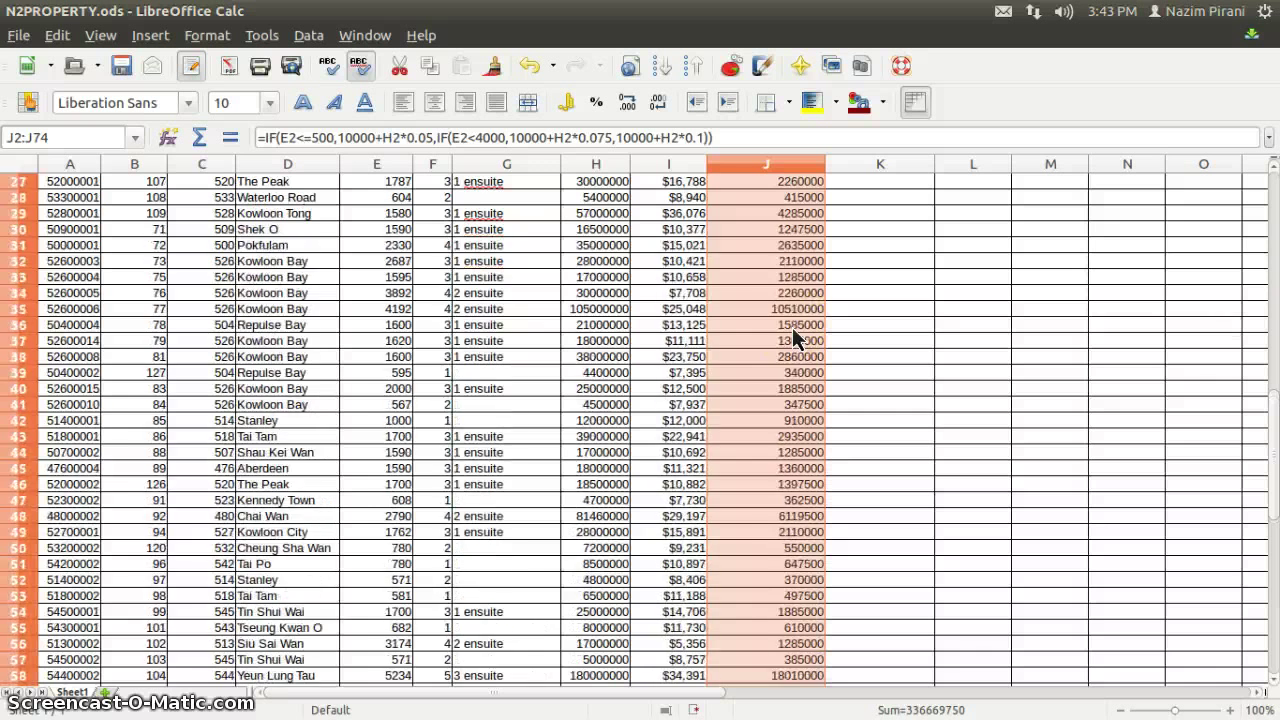
scroll(790, 327, "up", 9)
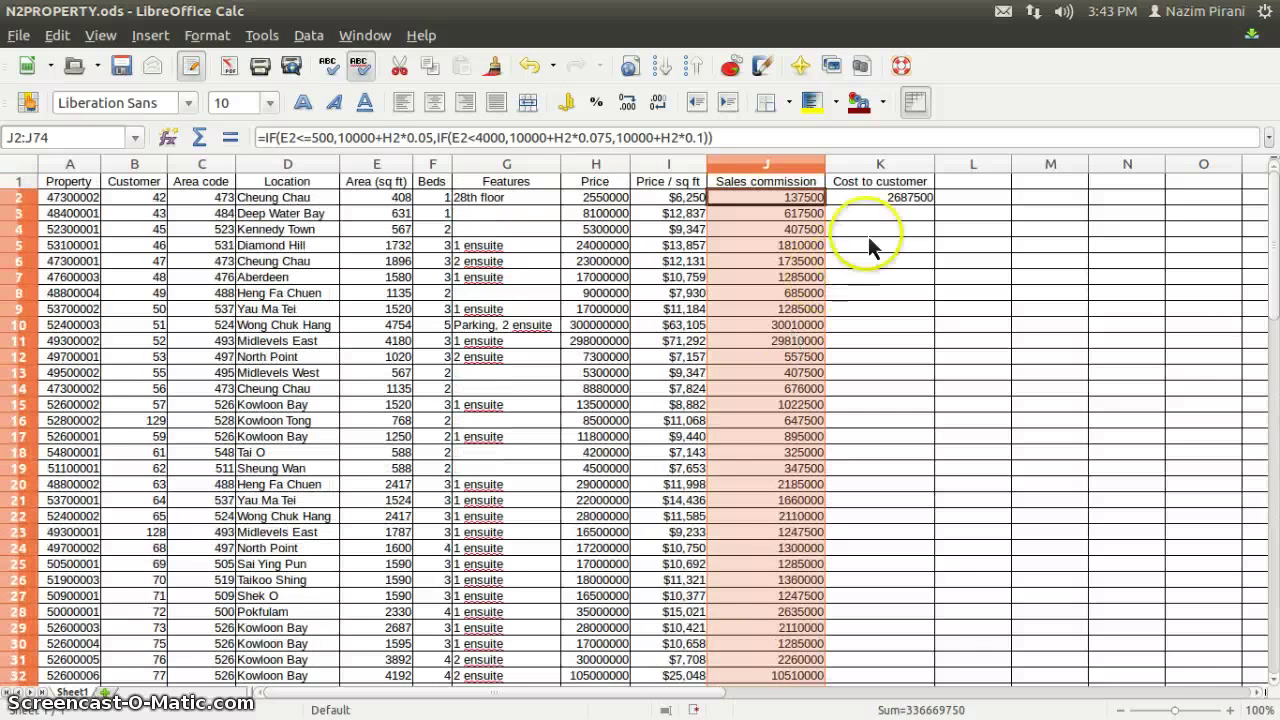
Fill K2's Cost to customer formula down the column through K74 and save the spreadsheet
left_click(880, 198)
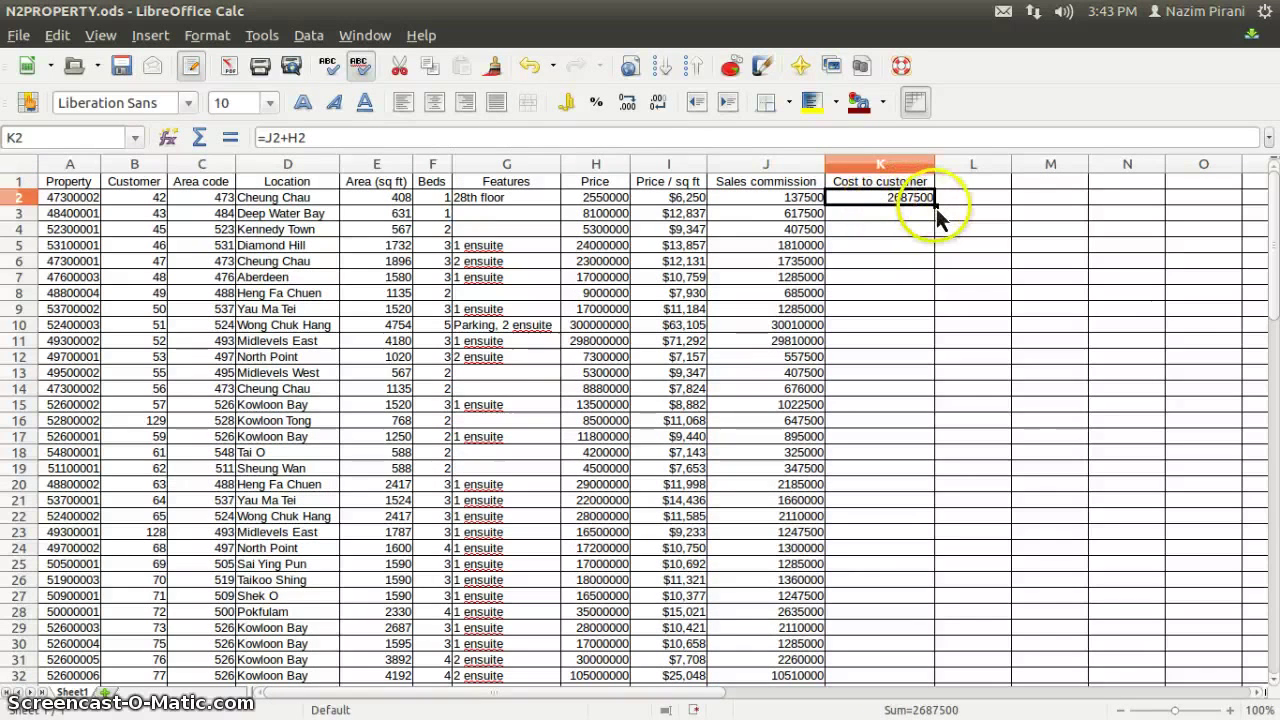
left_click_drag(940, 218, 900, 412)
left_click(860, 412)
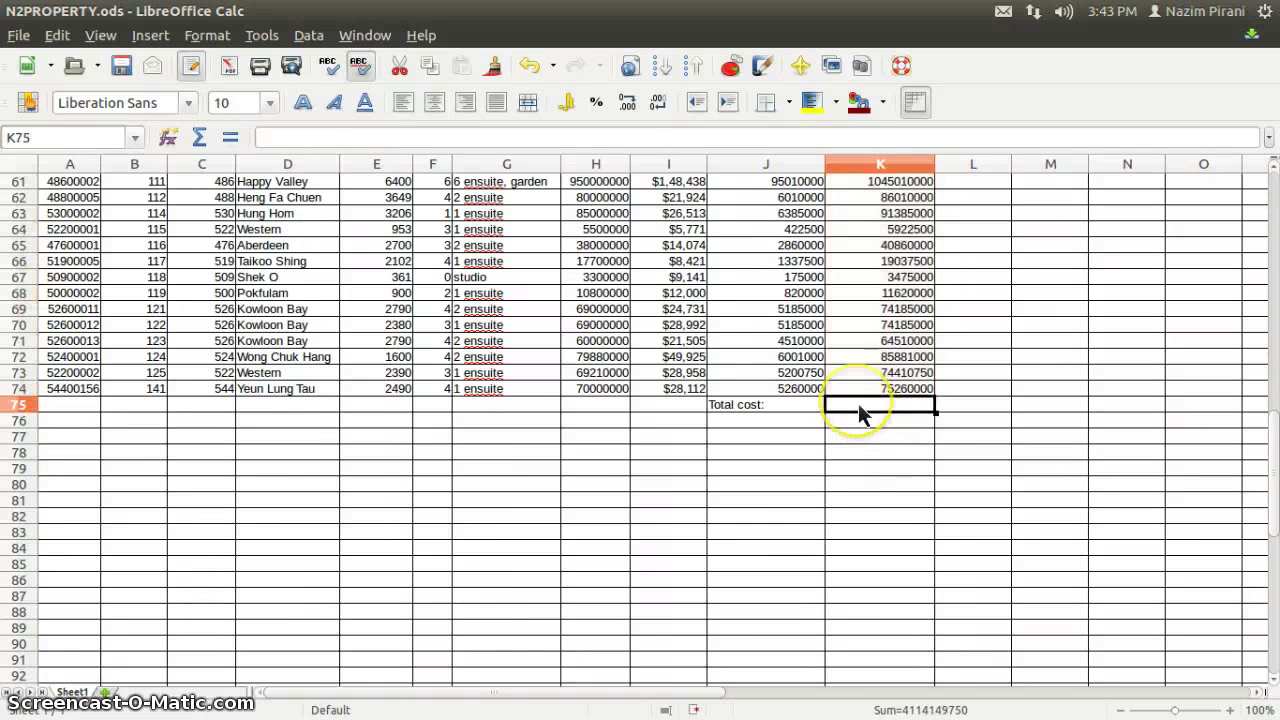
left_click(122, 67)
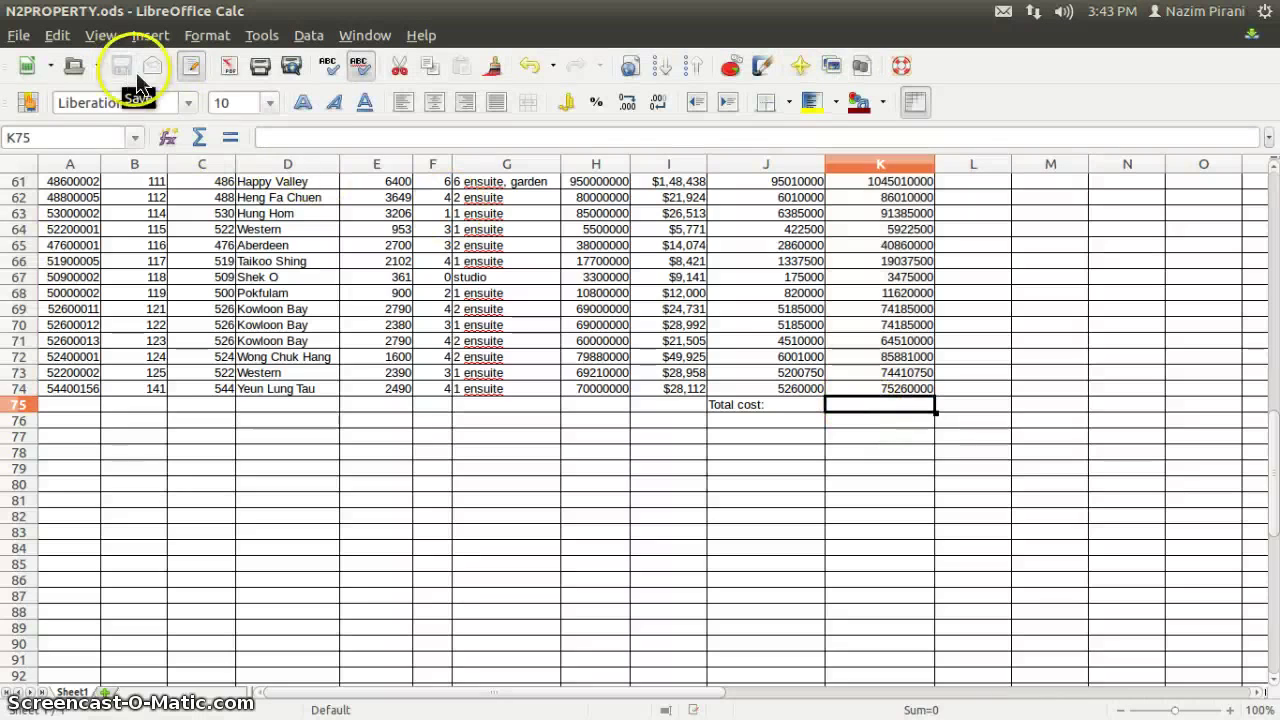
Open cell formatting for the Sales commission and Cost to customer values in J2:K74 and choose the Currency category
scroll(815, 332, "up", 10)
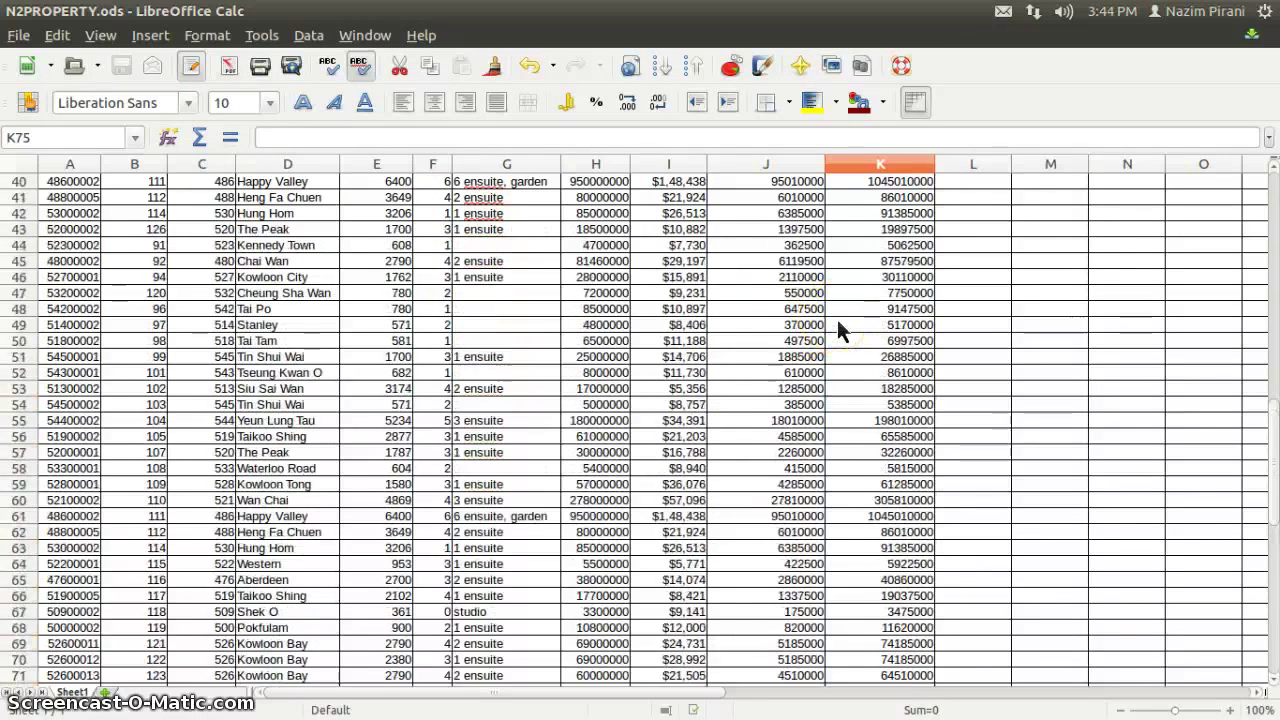
scroll(838, 332, "up", 10)
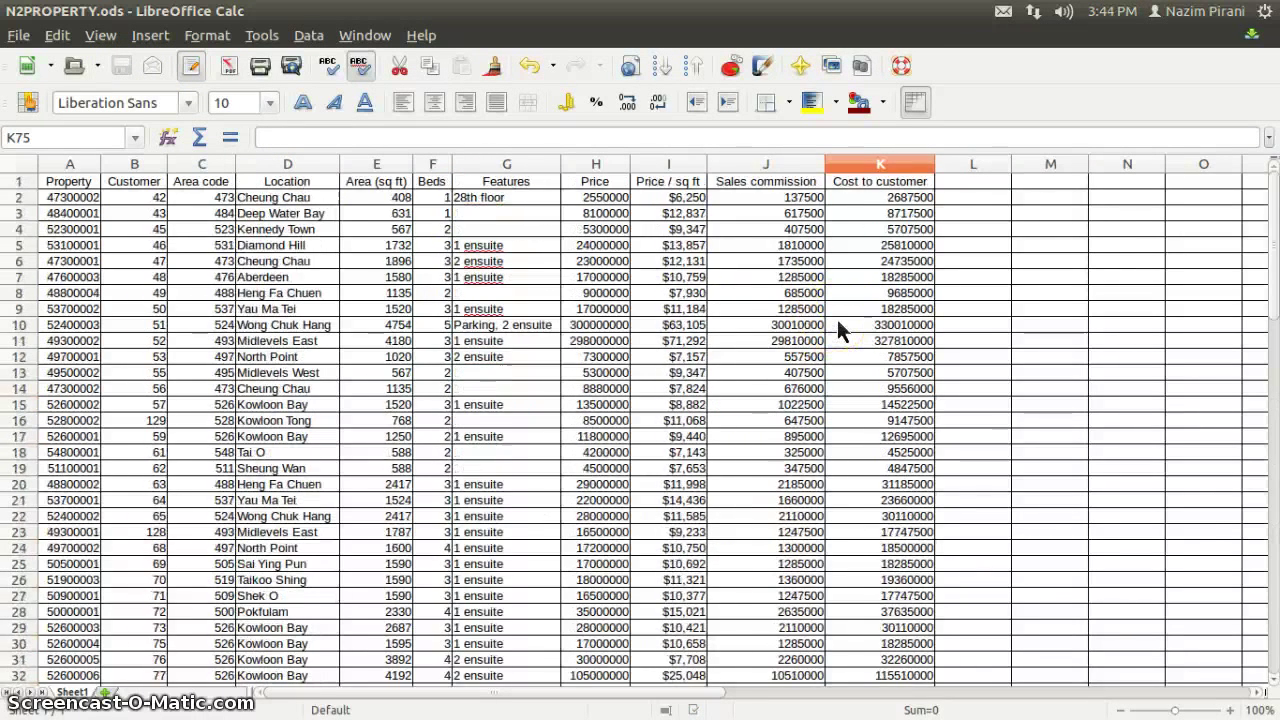
left_click_drag(751, 195, 898, 487)
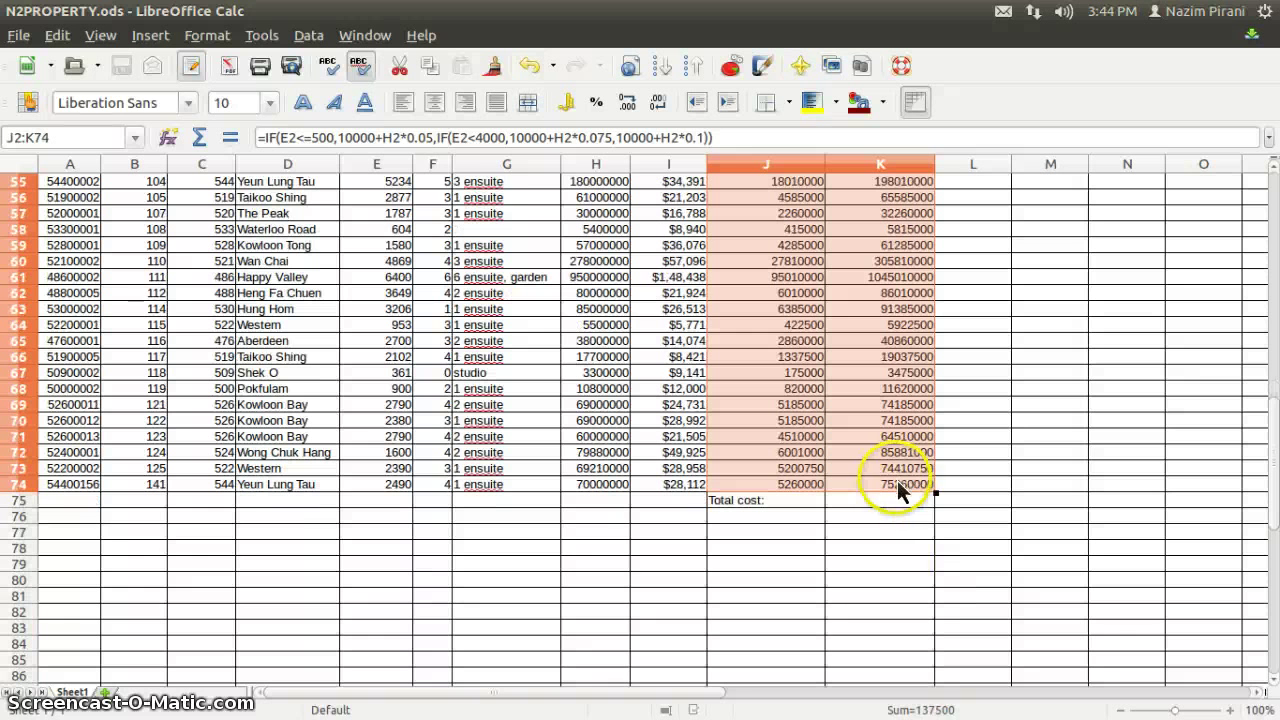
left_click(205, 38)
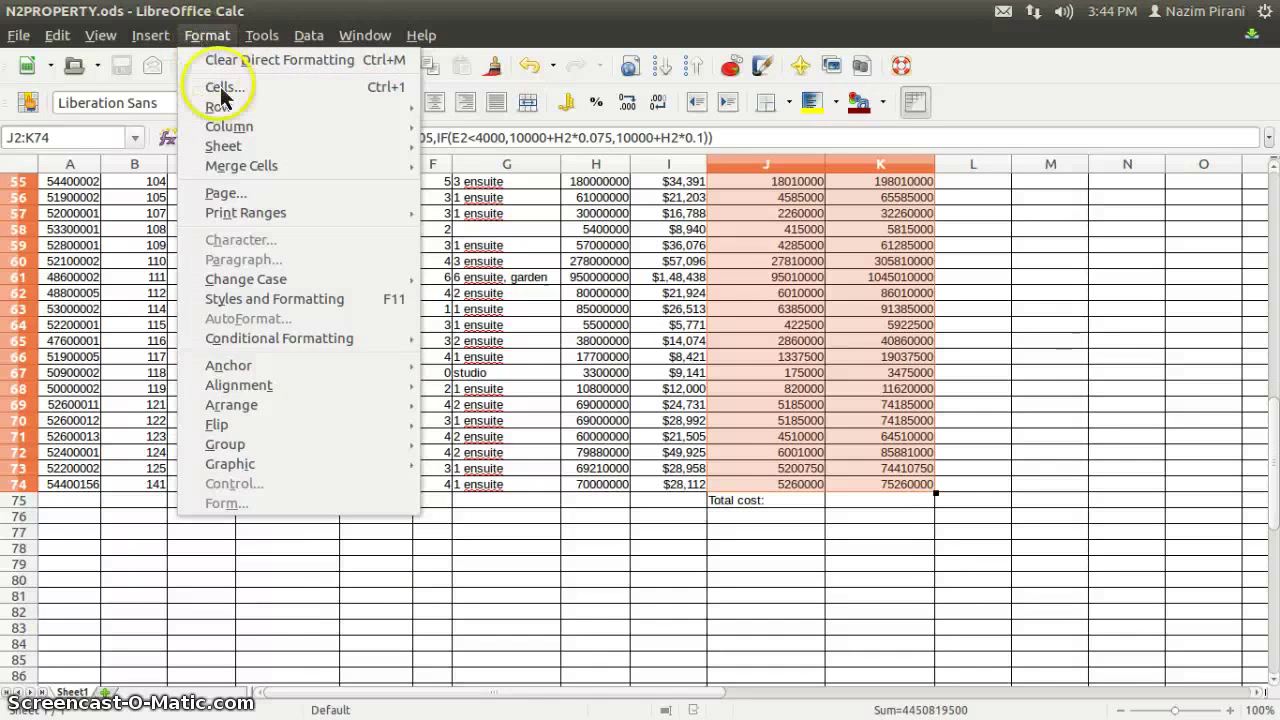
left_click(225, 90)
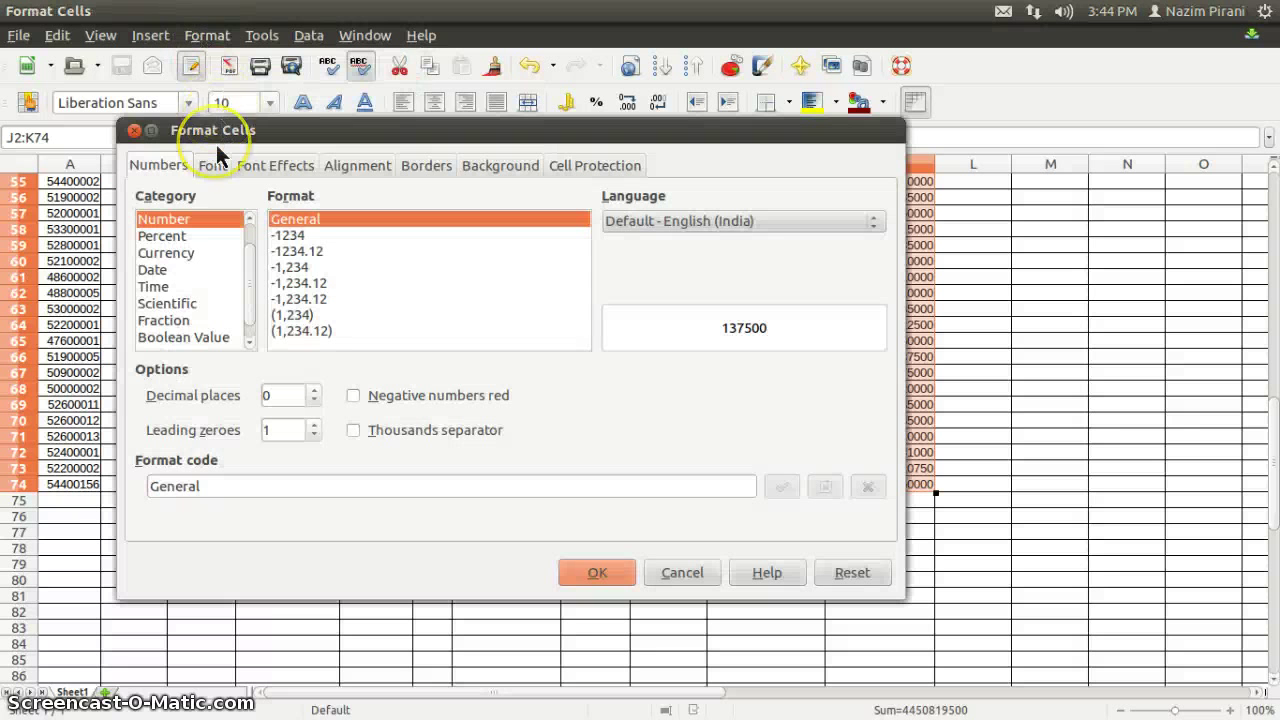
key("Down")
key("Down")
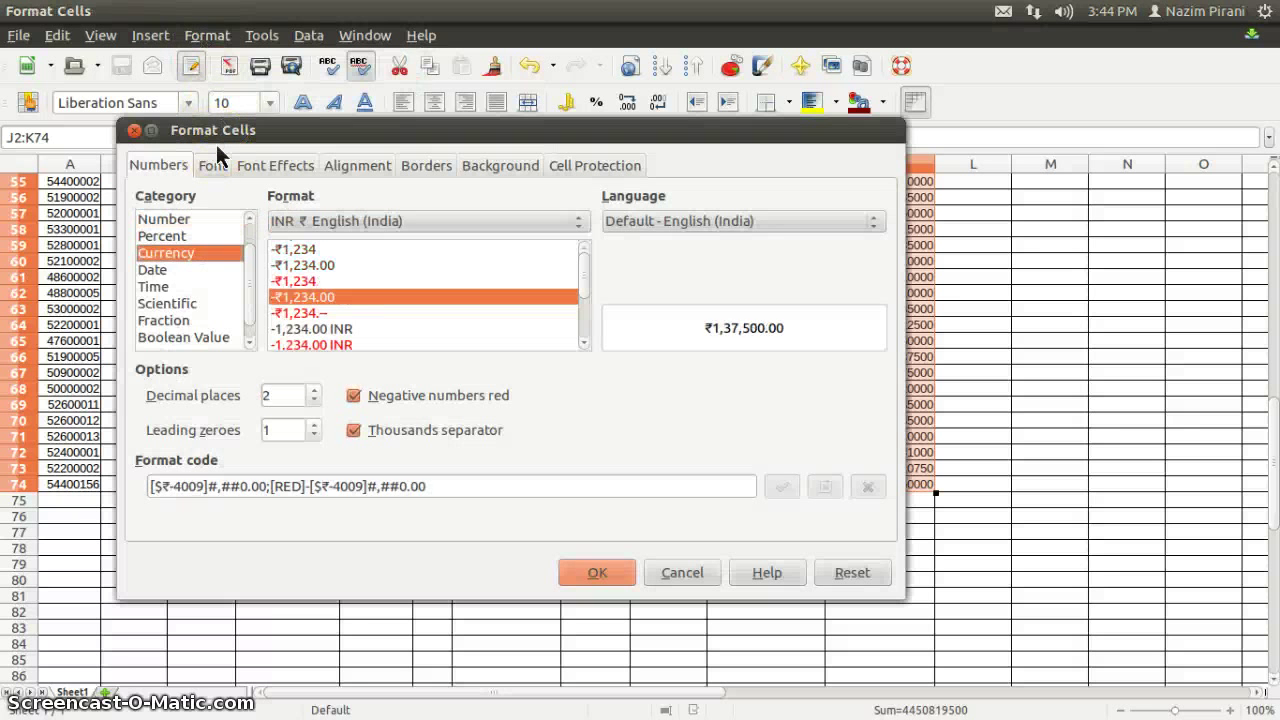
Apply the USD $ English (USA) currency format -$1,234 with no decimals and red negatives to J2:K74, and save the spreadsheet
key("Tab")
key("alt+Down")
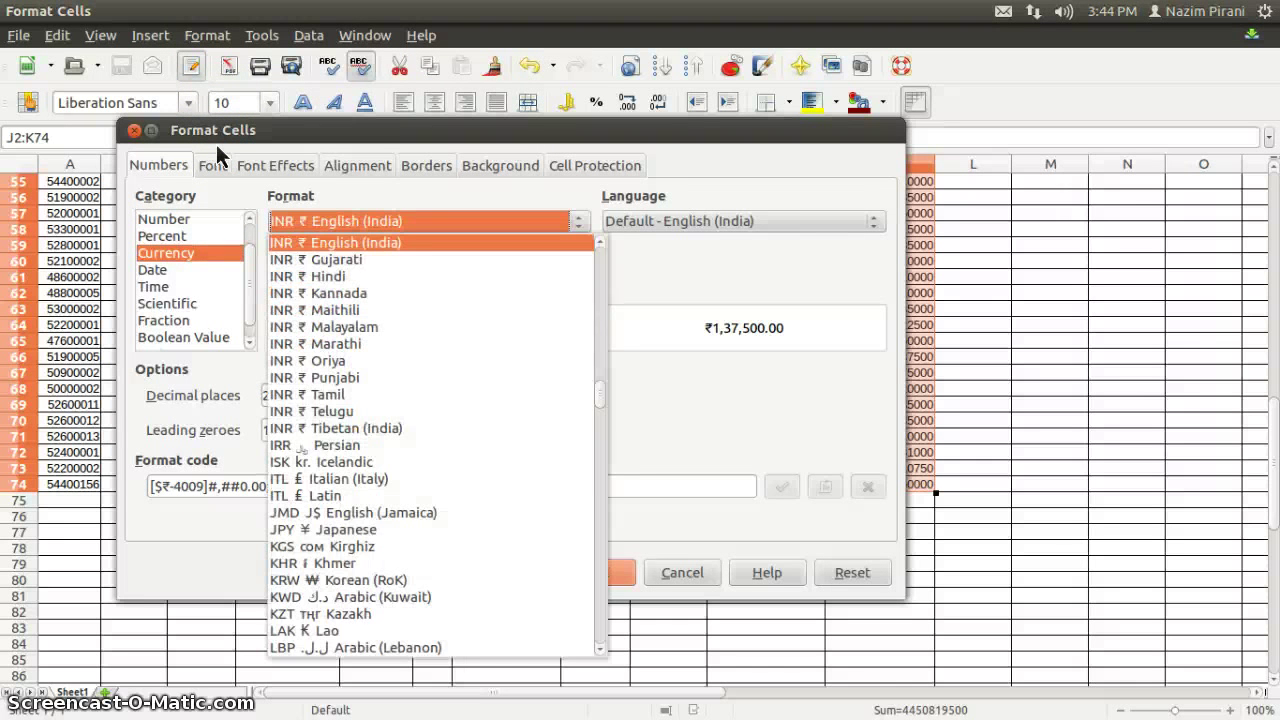
key("u")
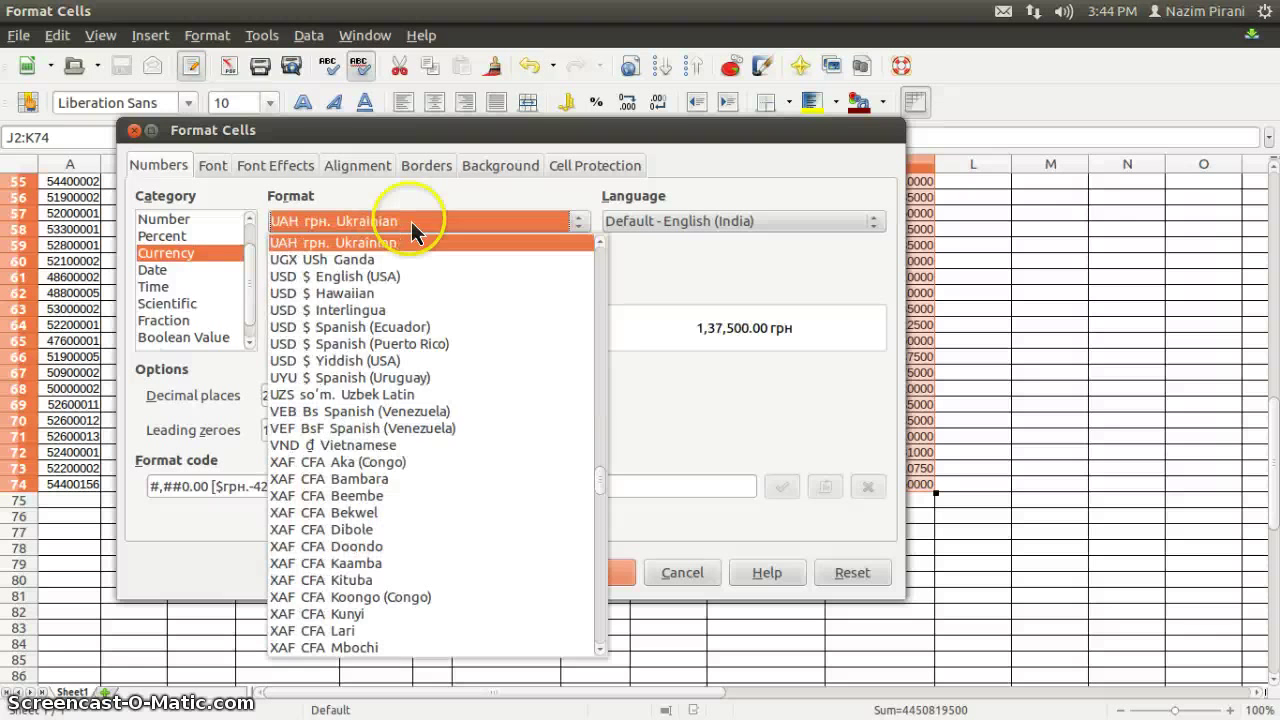
left_click(384, 278)
left_click(287, 284)
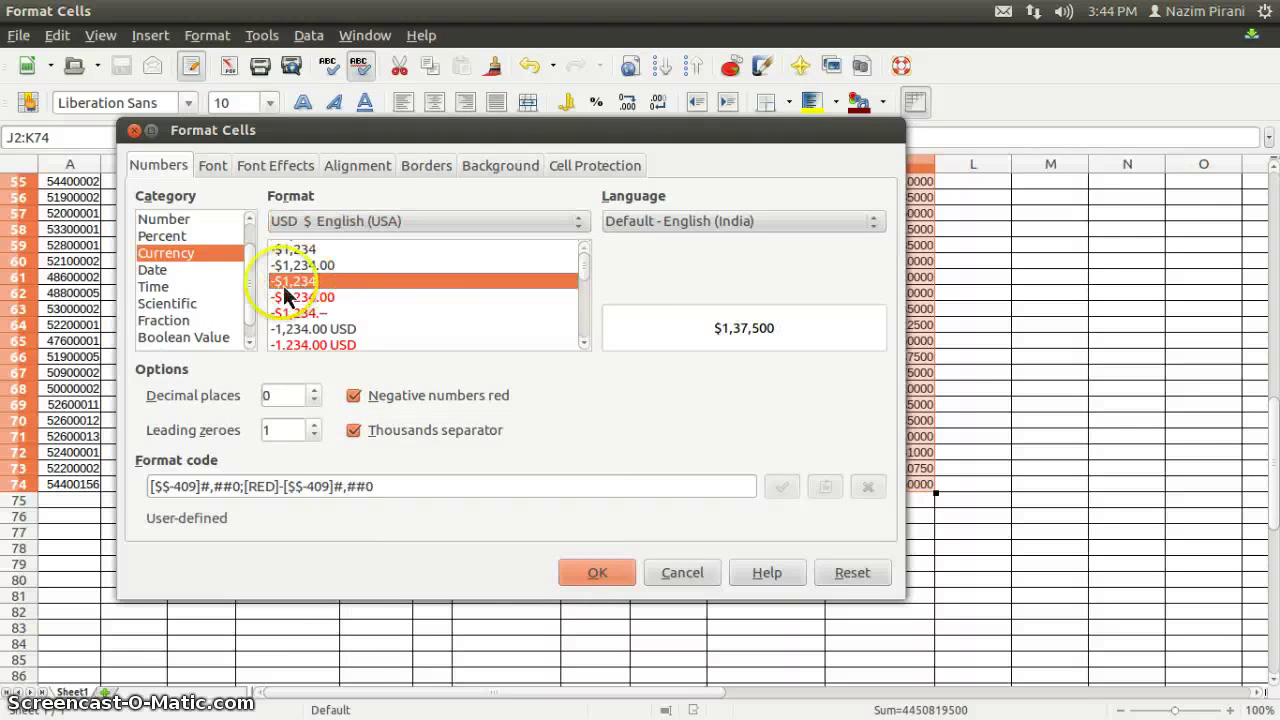
left_click(600, 574)
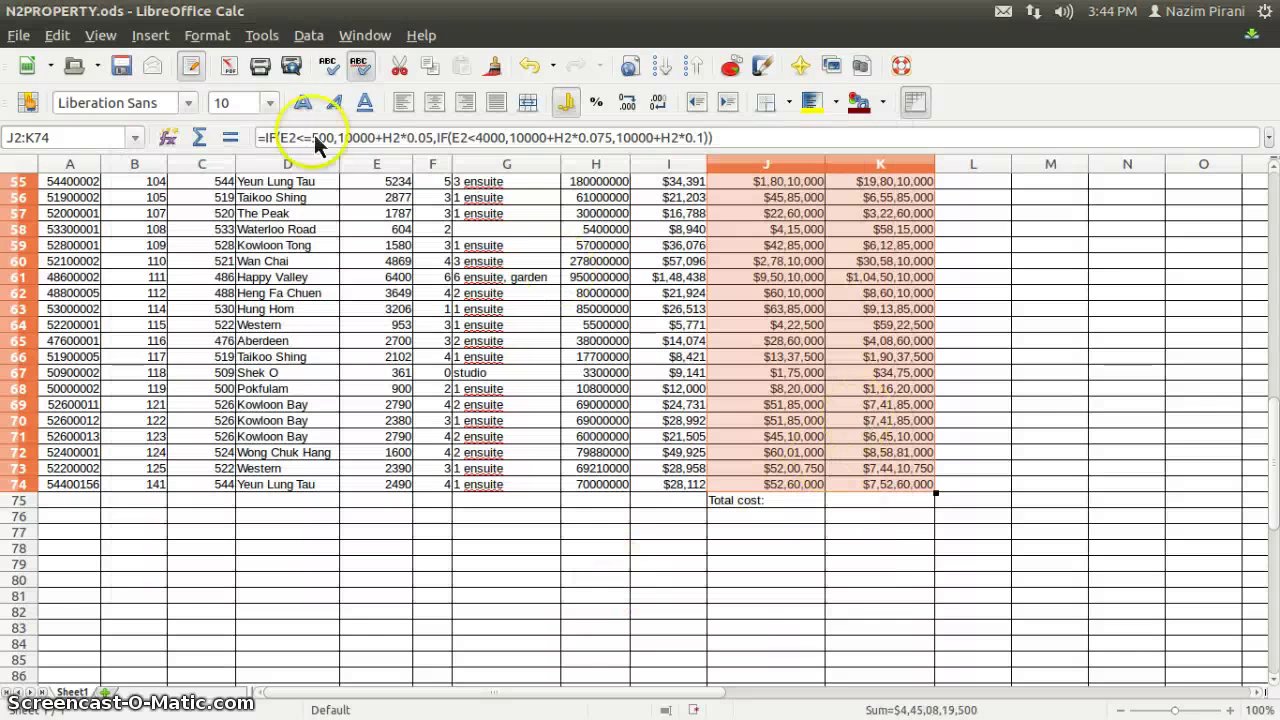
left_click(121, 65)
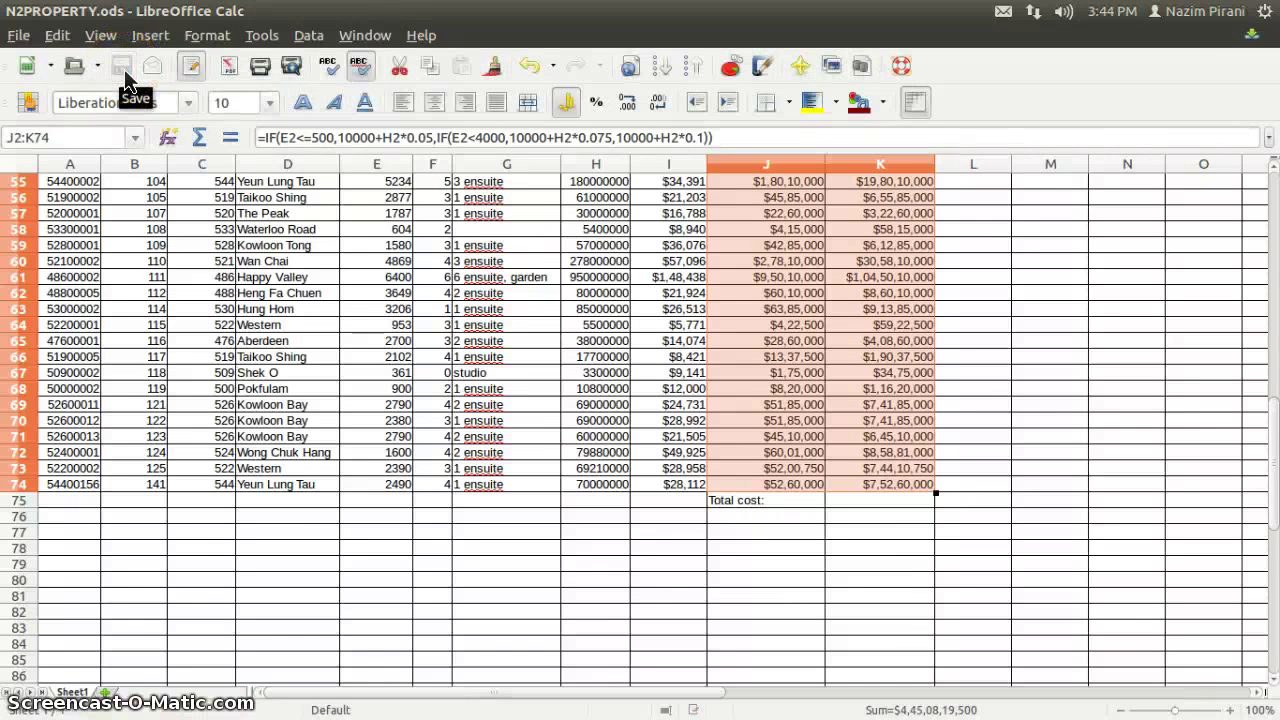